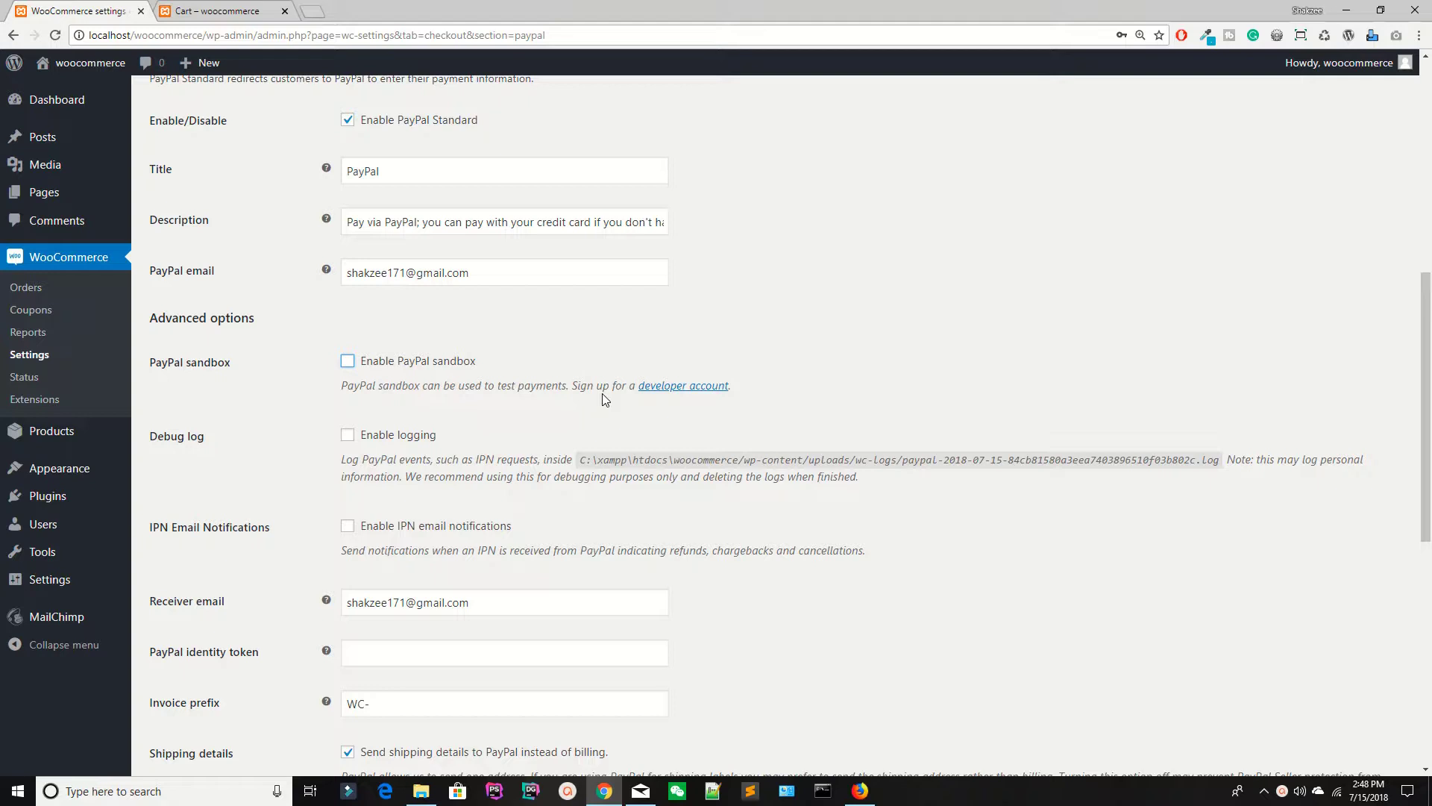
Step: Go to the store's cart page showing the order-cancelled notice
click(29, 256)
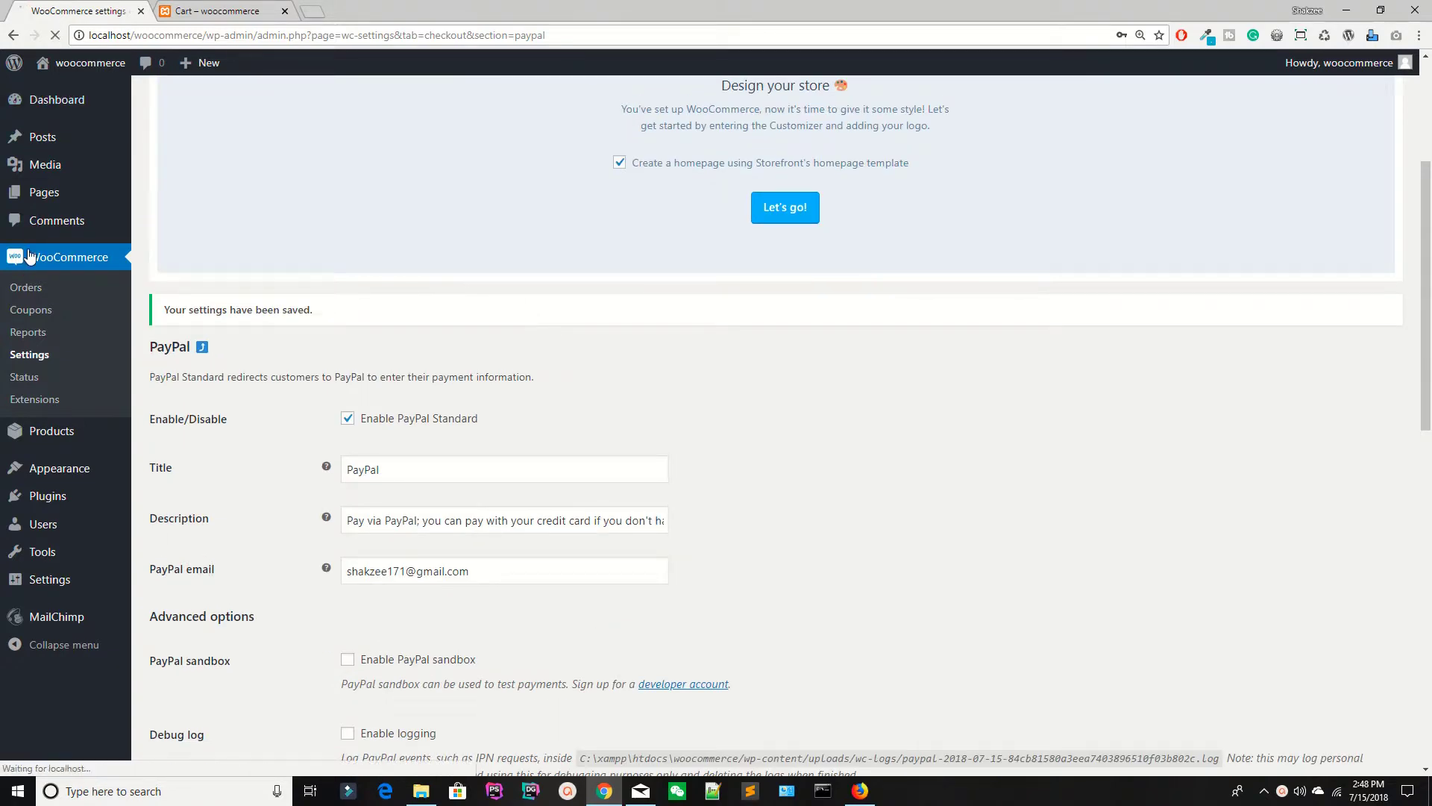
click(224, 9)
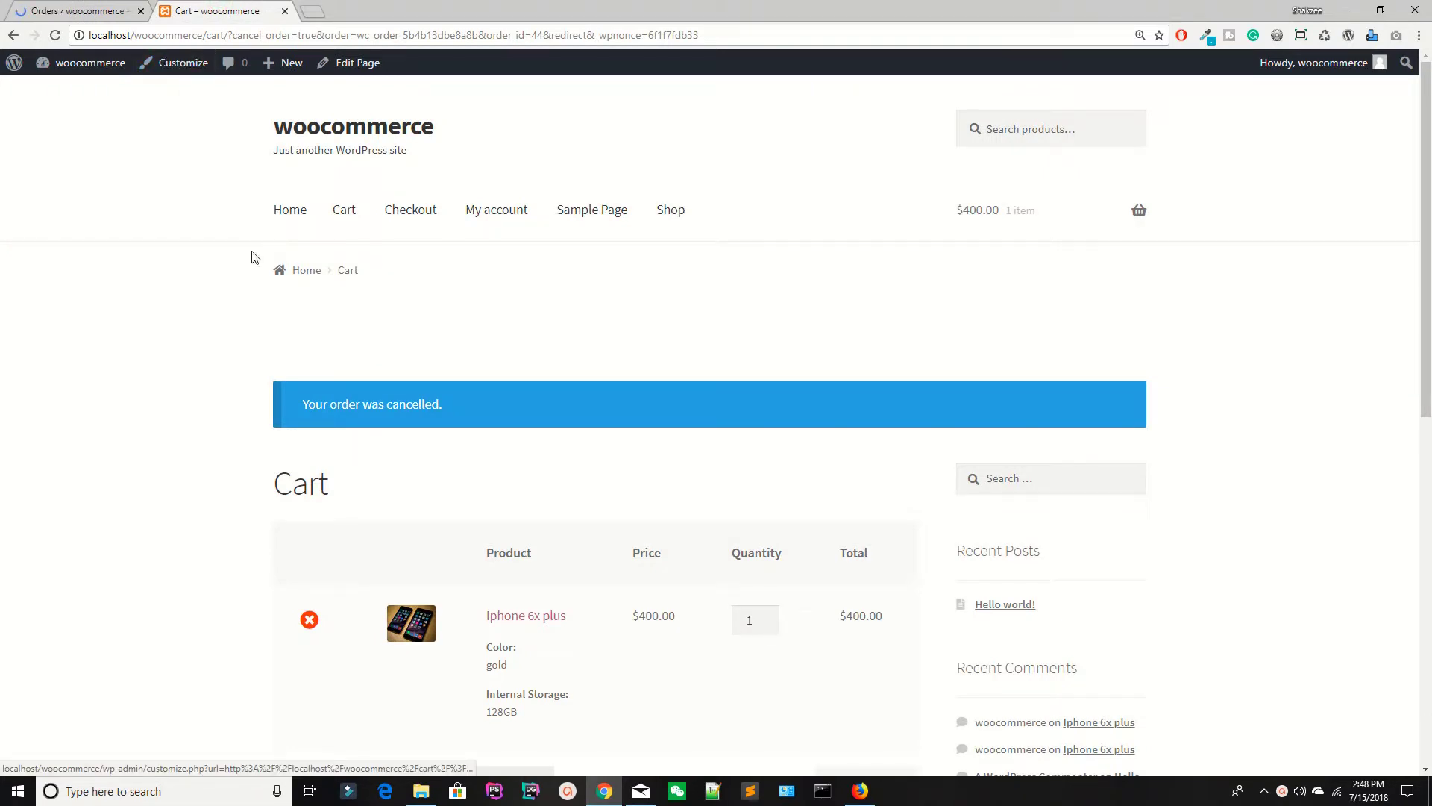
Step: Check the $402.00 cart total, then return to the admin Orders list
scroll(254, 257, down, 10)
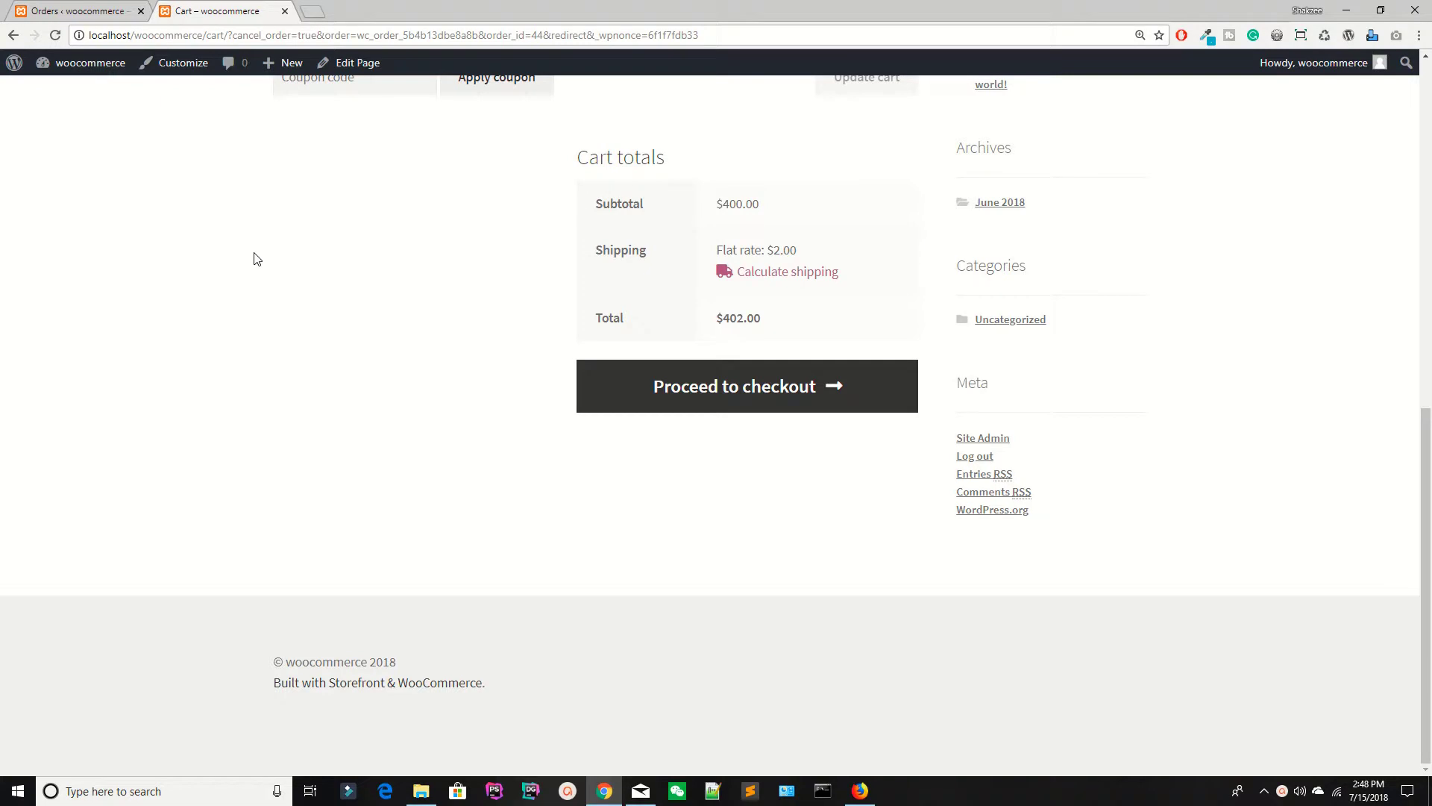
right_click(10, 14)
key(Escape)
key(ctrl+shift+Tab)
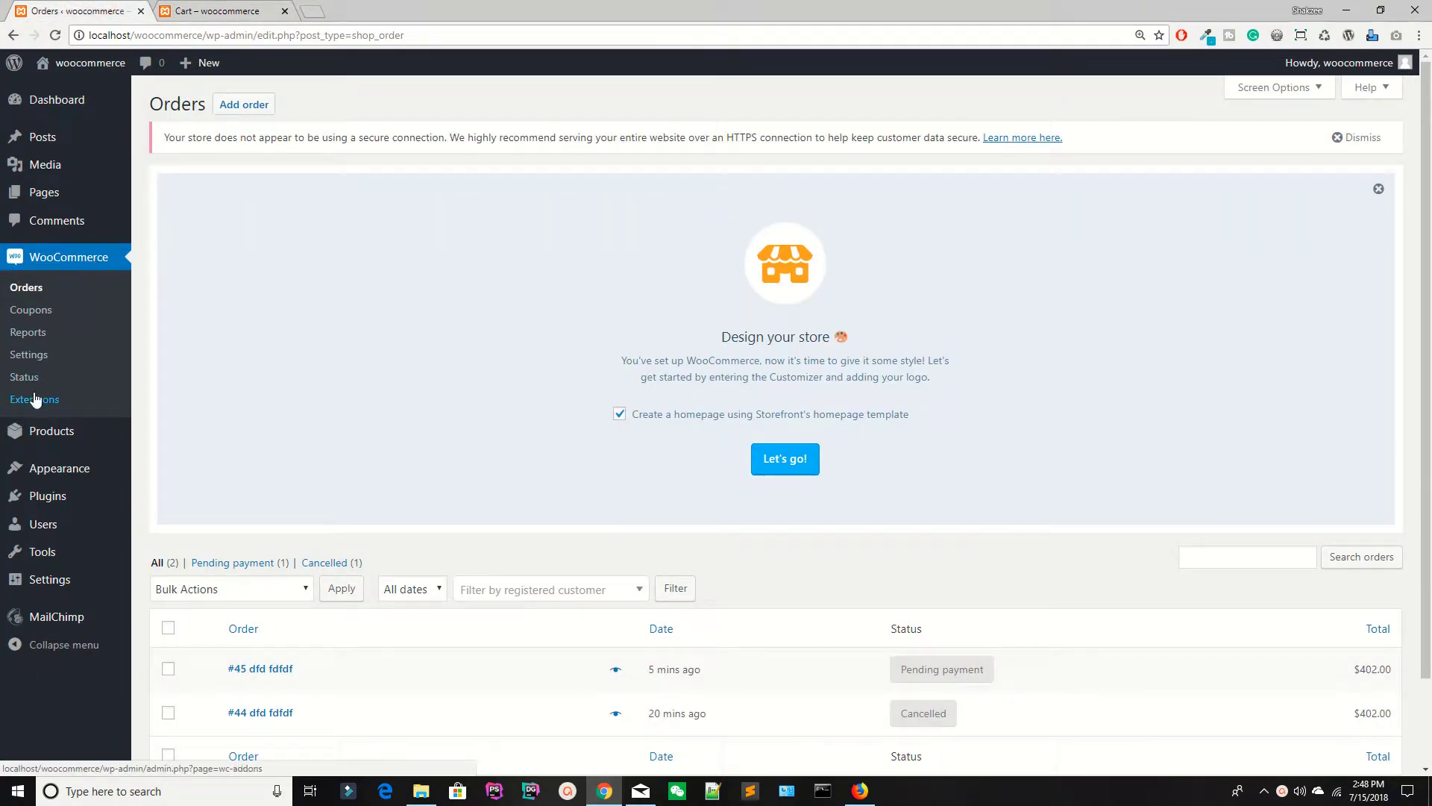
Step: Open the PayPal payment method's settings under WooCommerce Settings > Payments
click(30, 357)
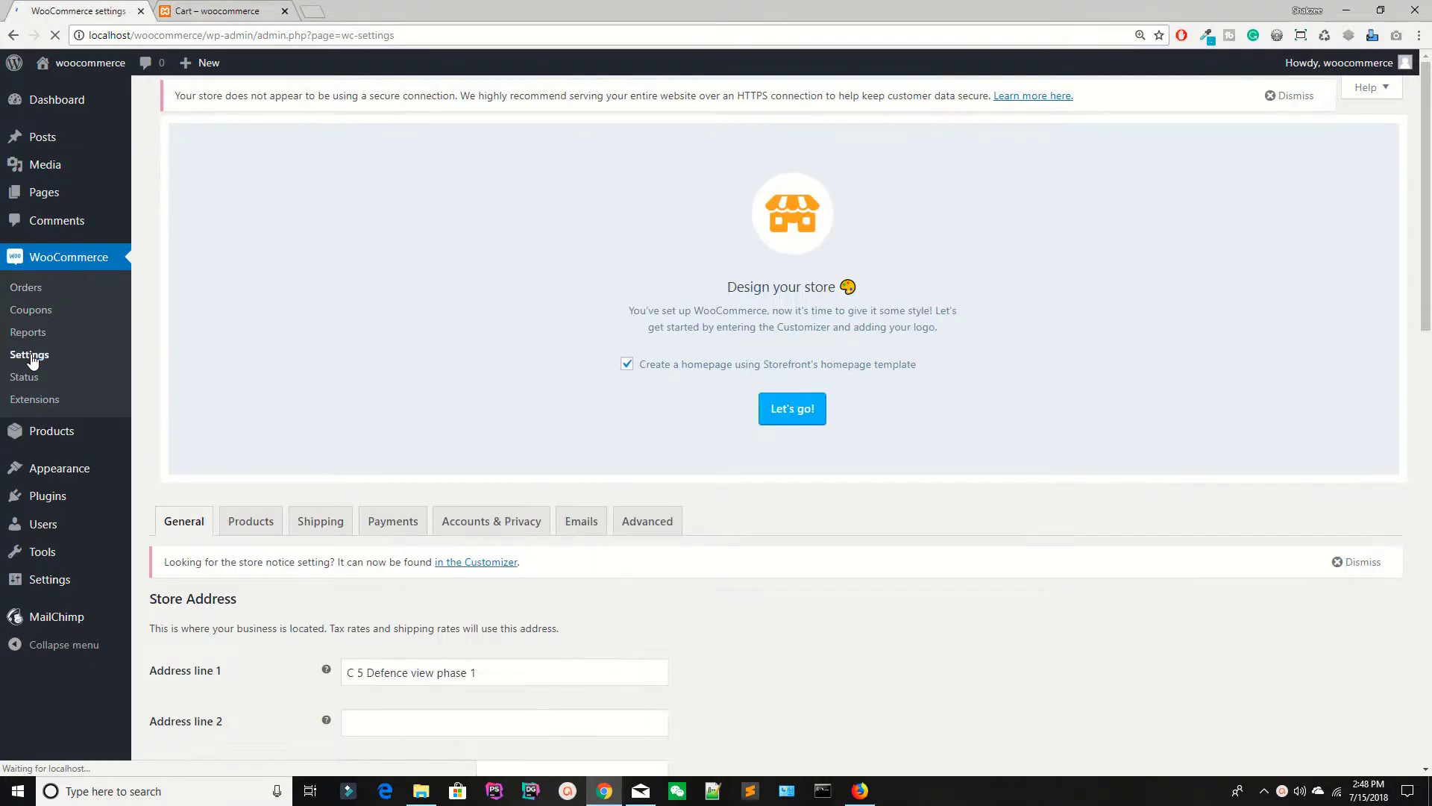
scroll(366, 393, down, 3)
scroll(305, 403, up, 3)
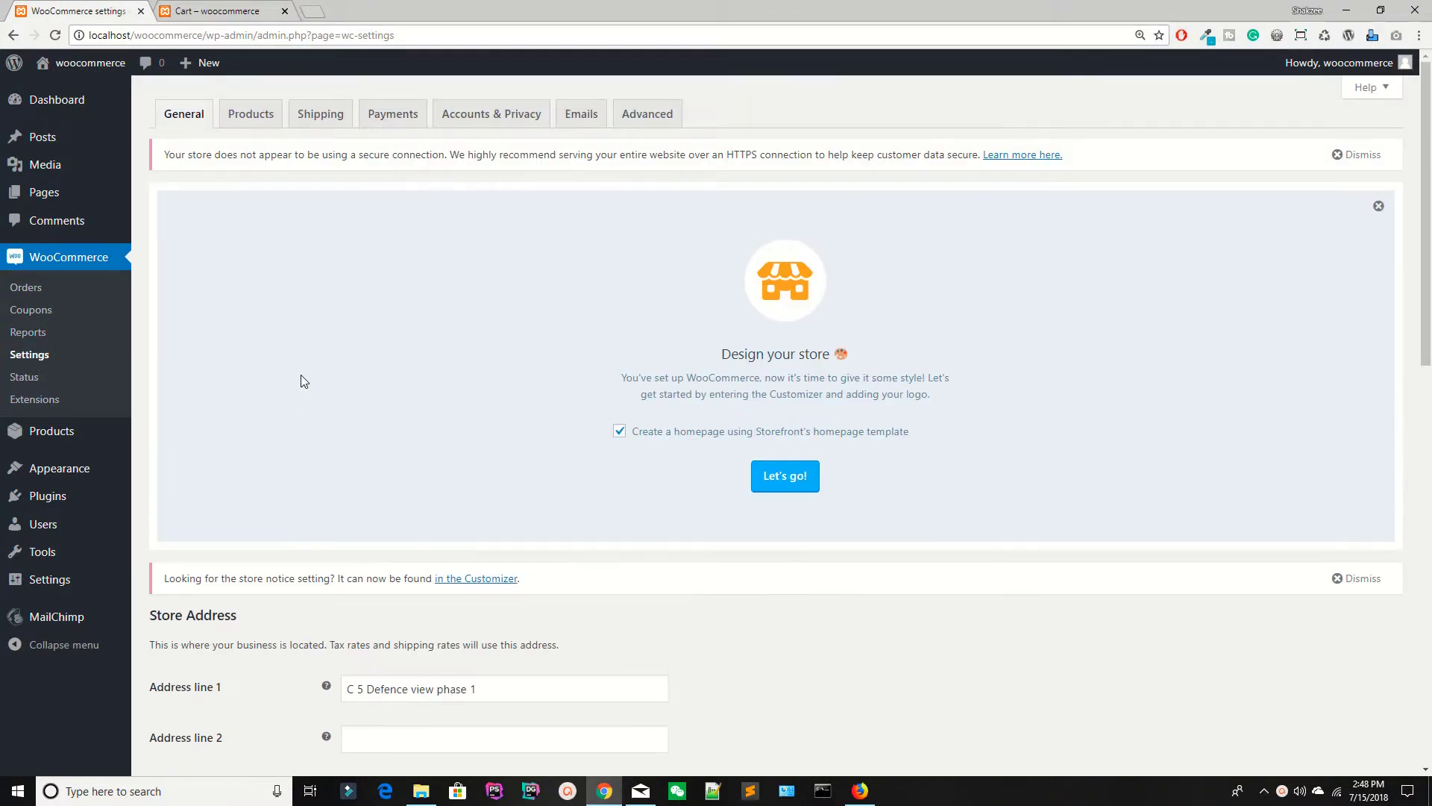
click(393, 114)
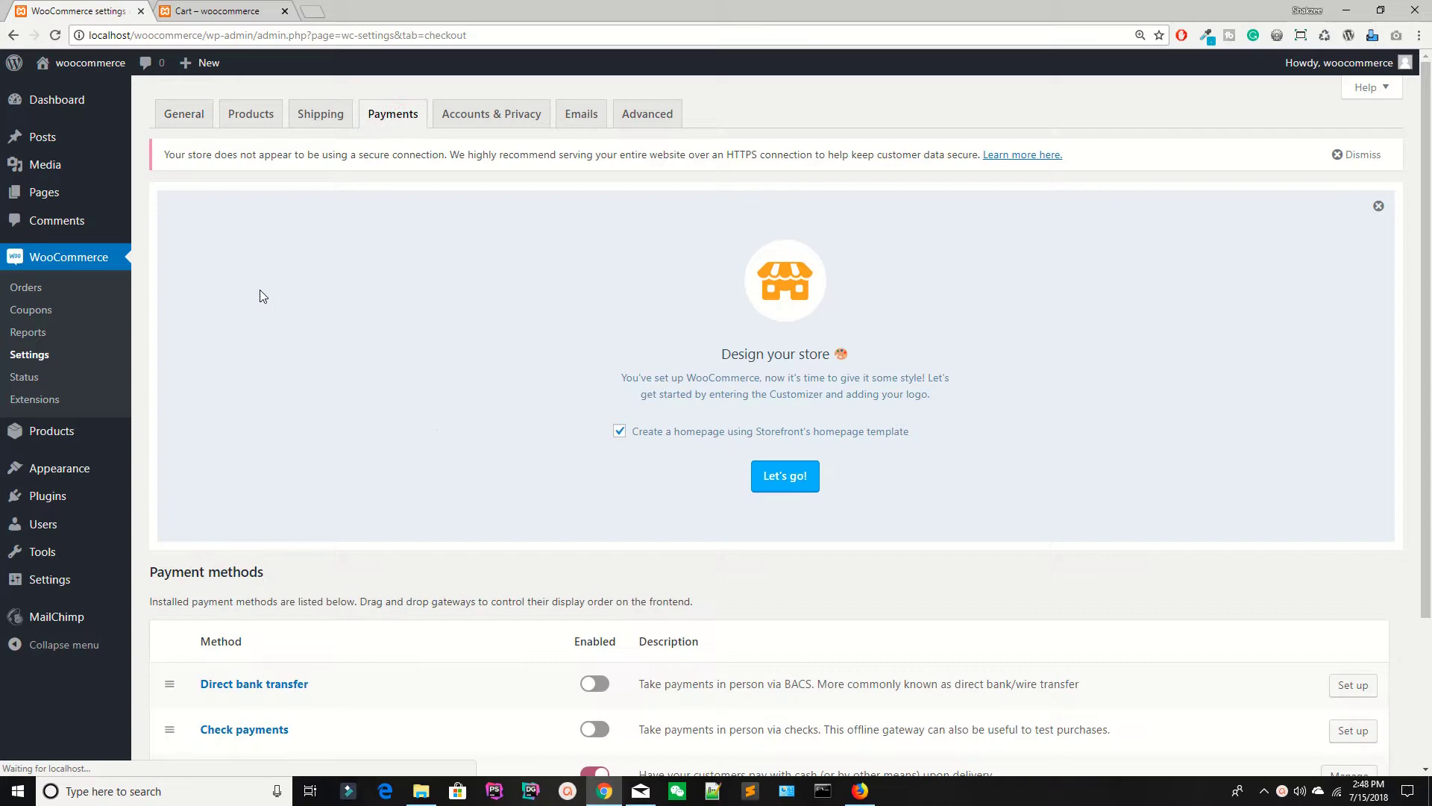
scroll(528, 438, down, 1)
scroll(531, 438, down, 1)
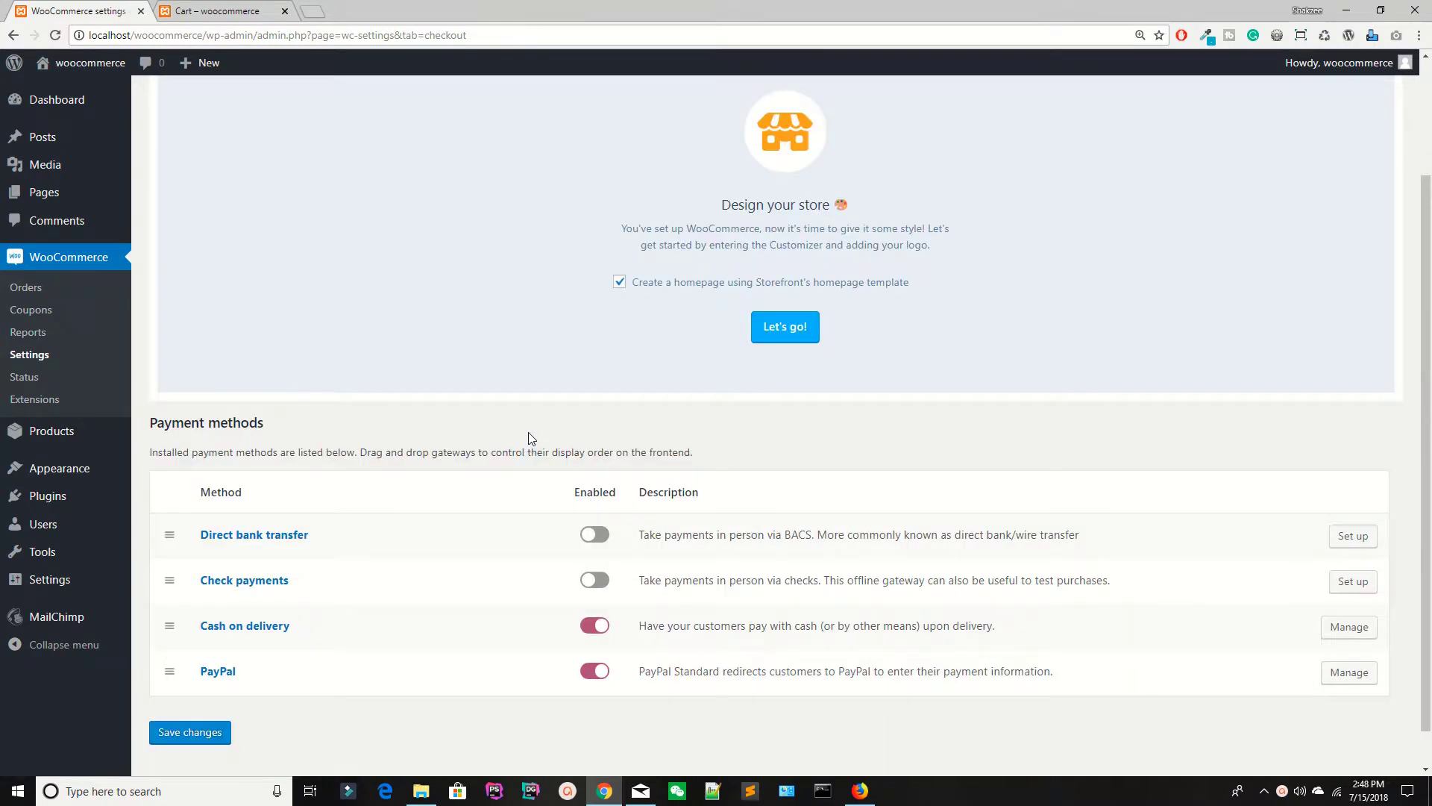
click(1349, 672)
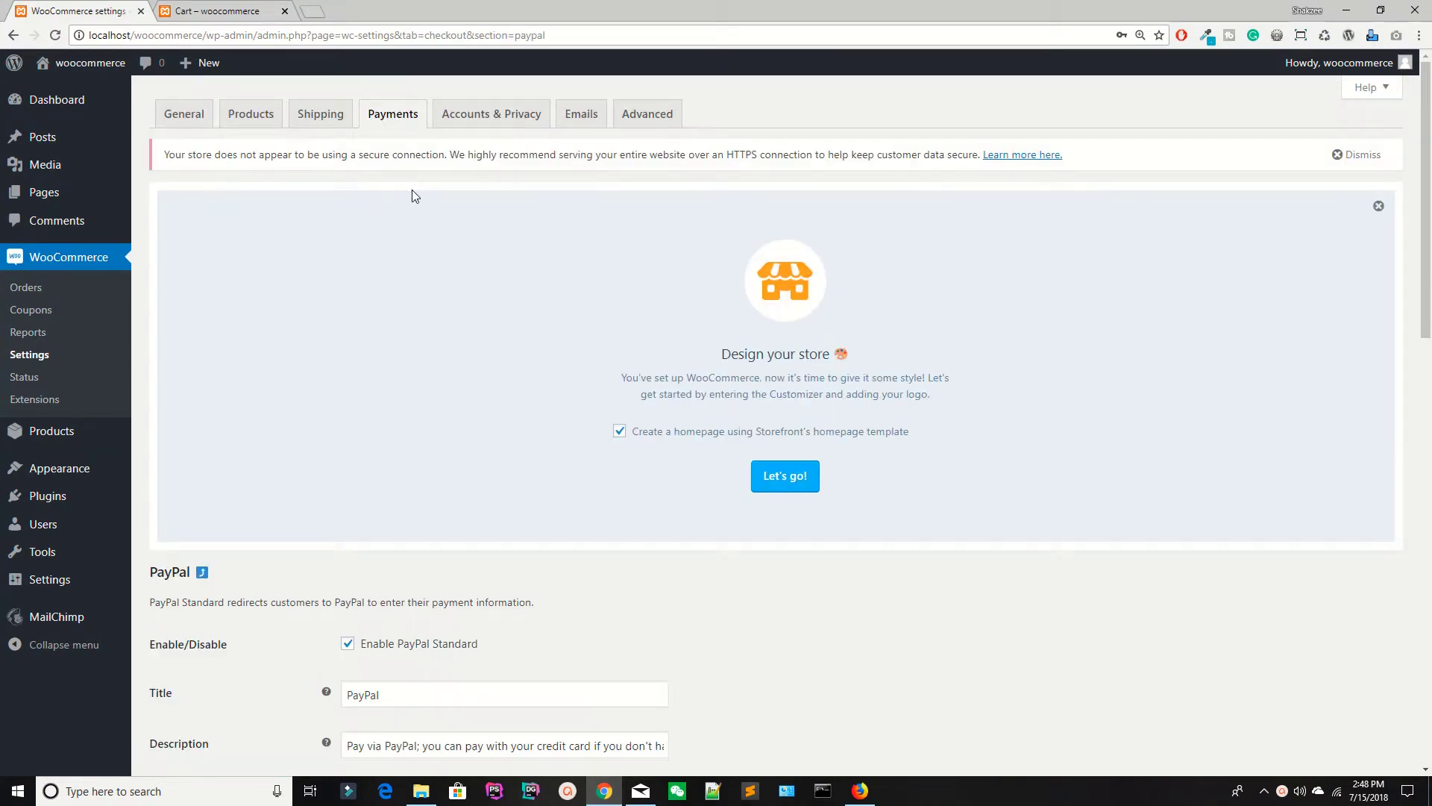
Step: Enable PayPal sandbox mode and save the PayPal settings
scroll(415, 195, down, 4)
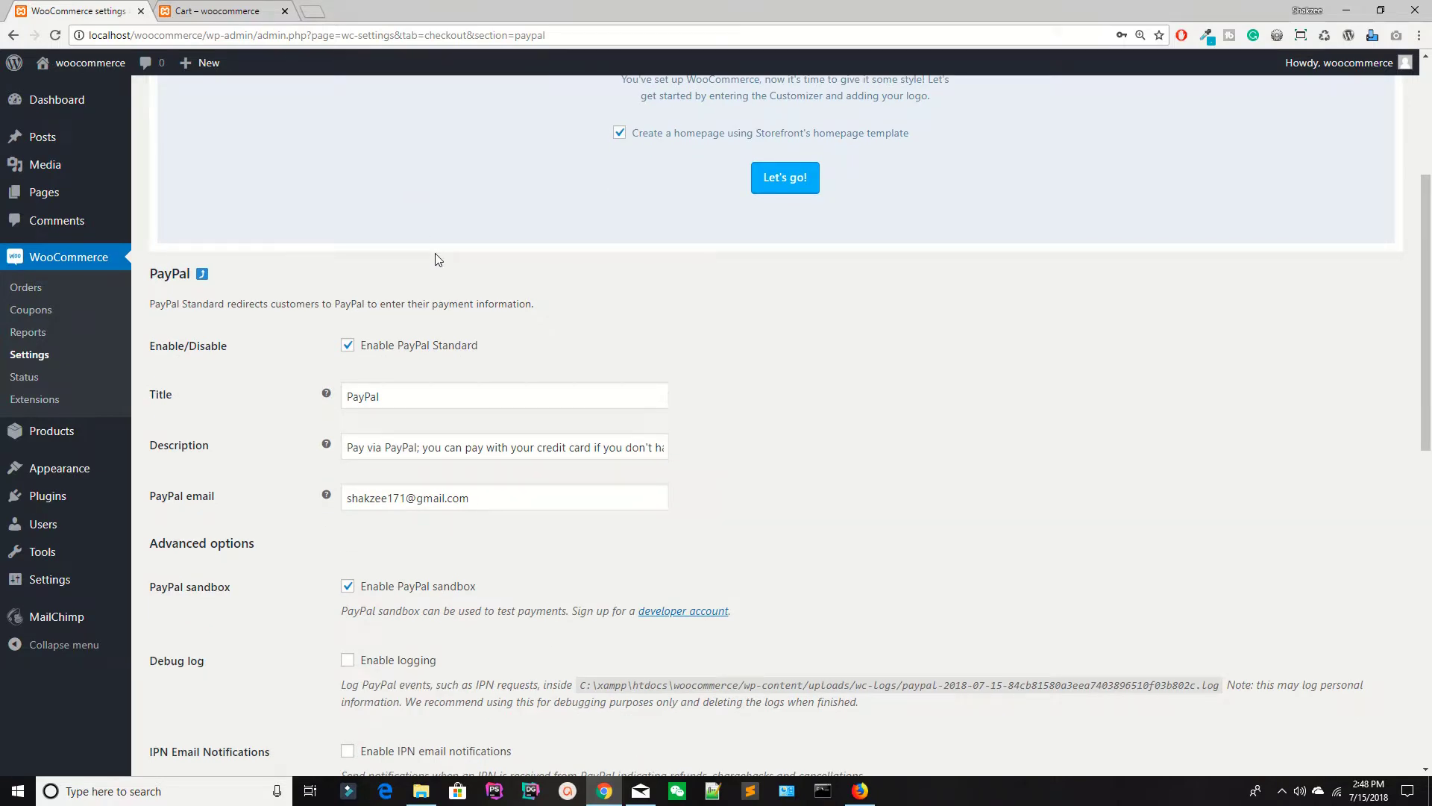
scroll(437, 259, down, 1)
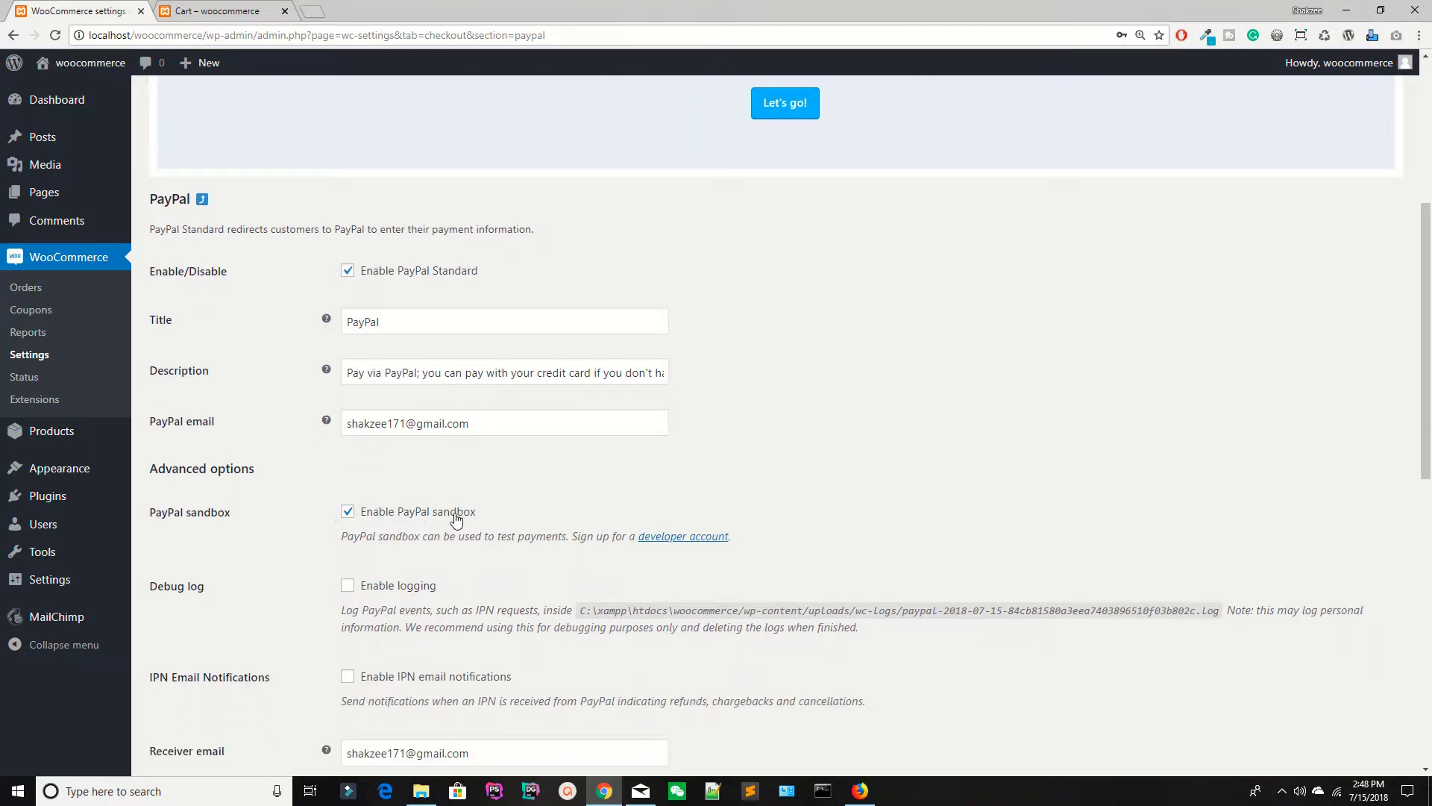
click(347, 512)
scroll(606, 403, down, 3)
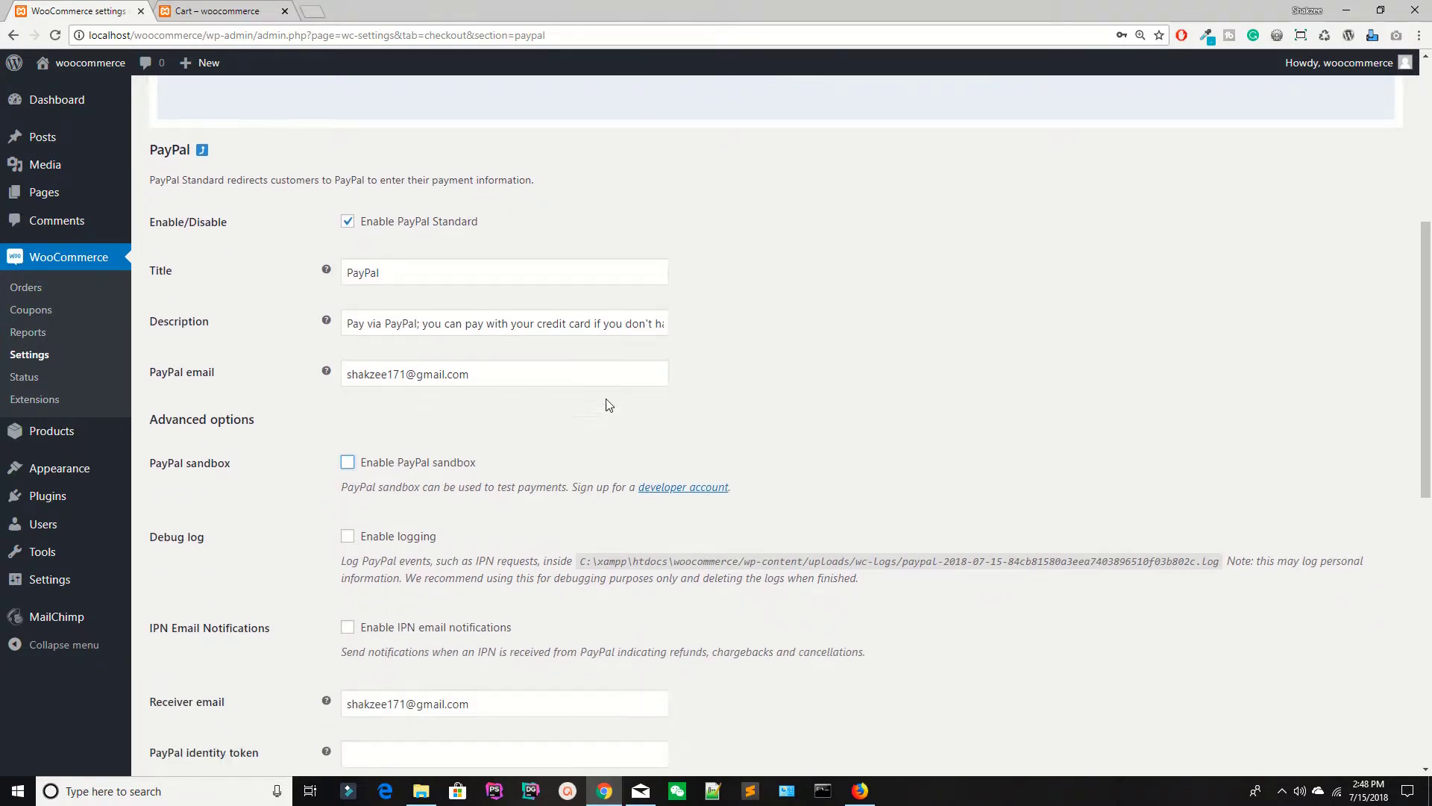
click(348, 288)
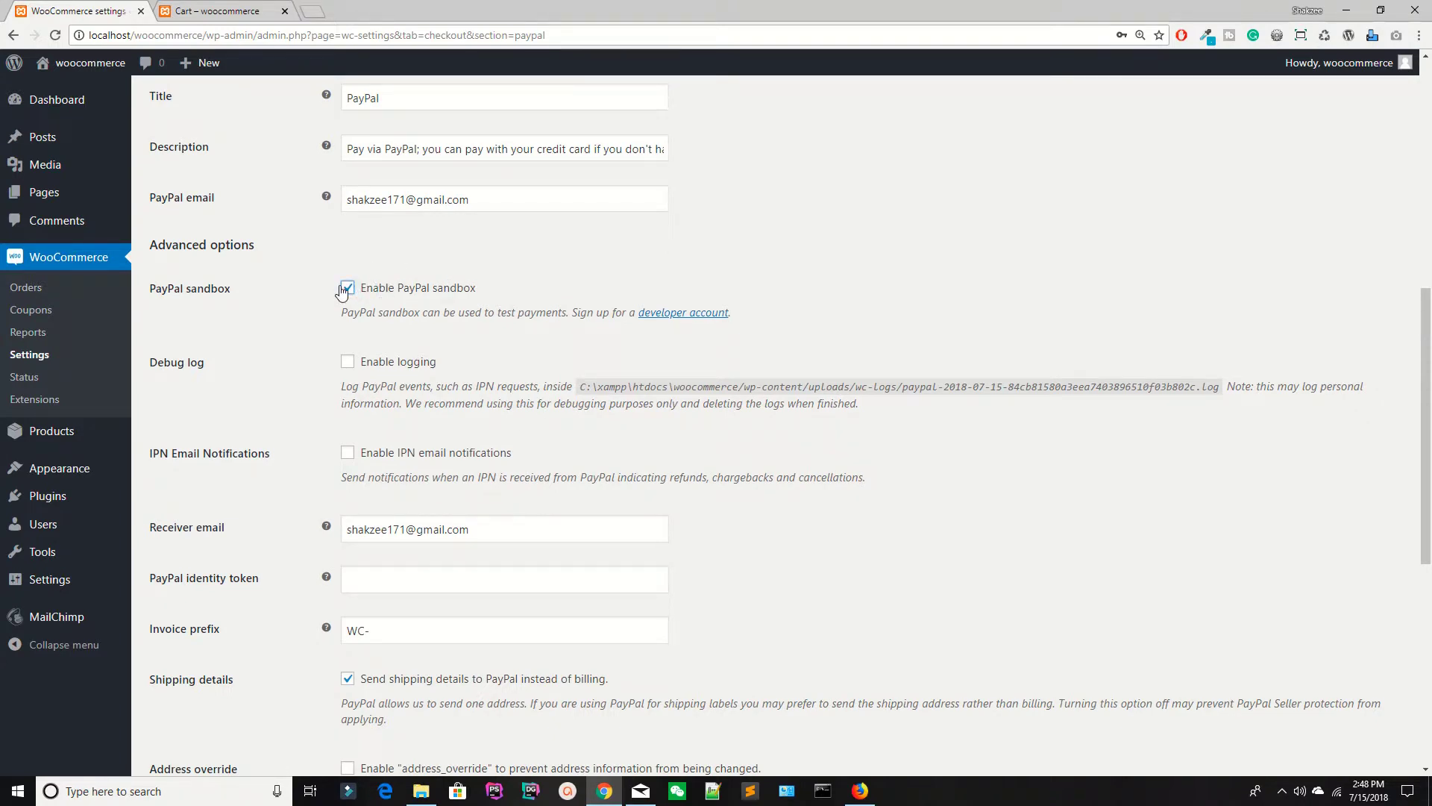
click(347, 288)
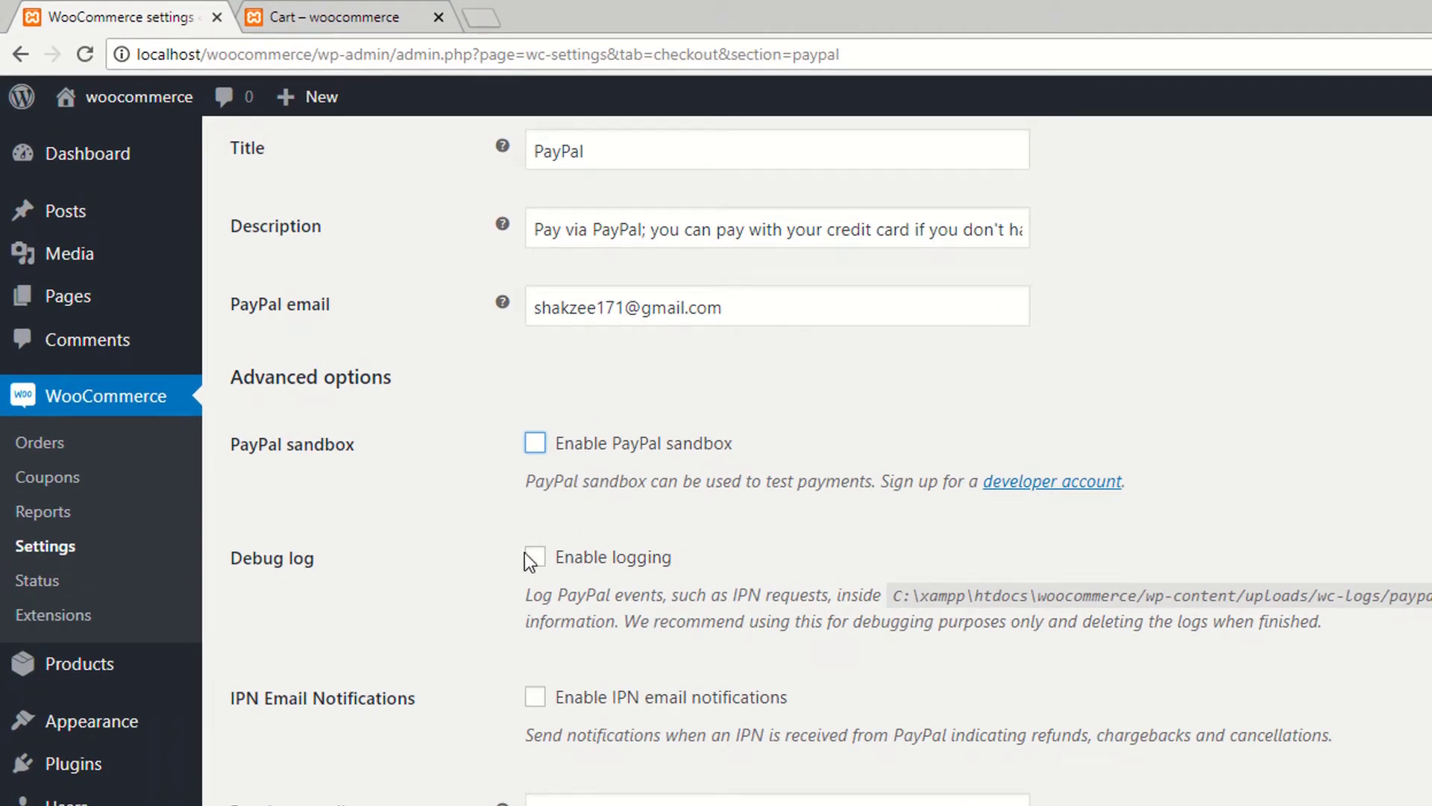
click(535, 443)
scroll(424, 579, down, 10)
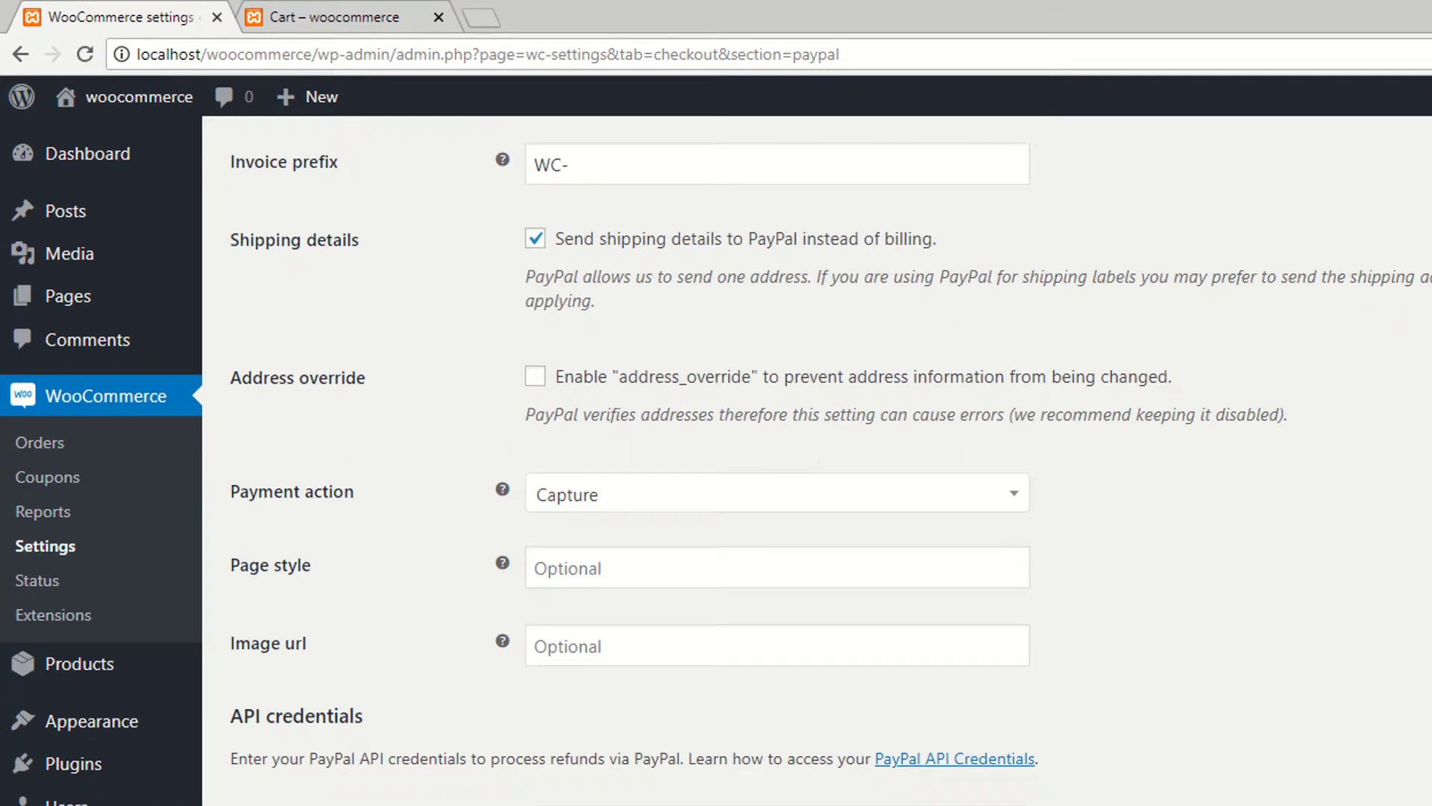
click(337, 16)
Step: Return to the WooCommerce settings tab and start a new browser tab
scroll(334, 211, up, 5)
key(ctrl+shift+Tab)
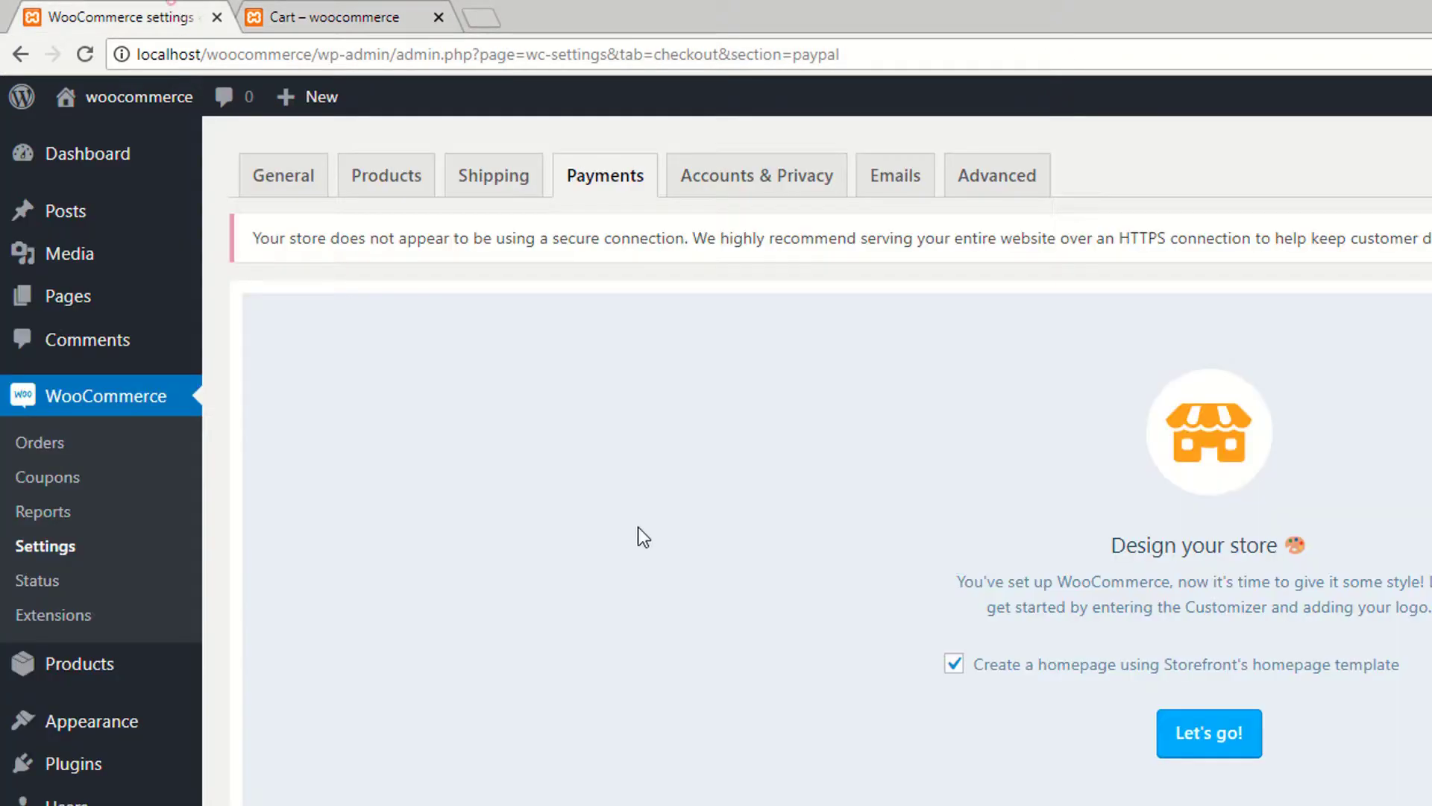
scroll(648, 490, down, 7)
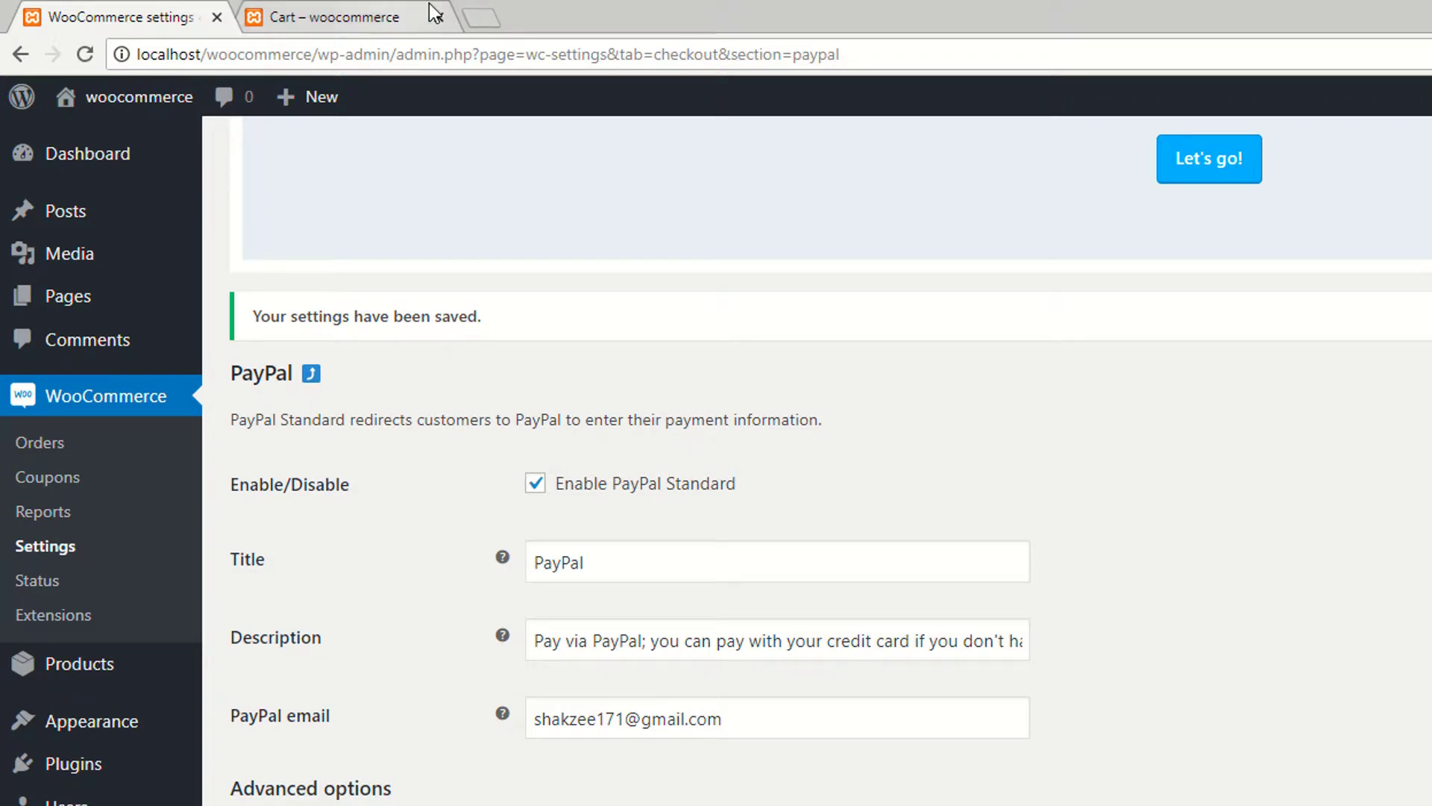
click(481, 16)
Step: Search Google for 'paypal sandbox' and open the PayPal Developer result
text(goog)
key(Return)
drag(602, 14, 385, 15)
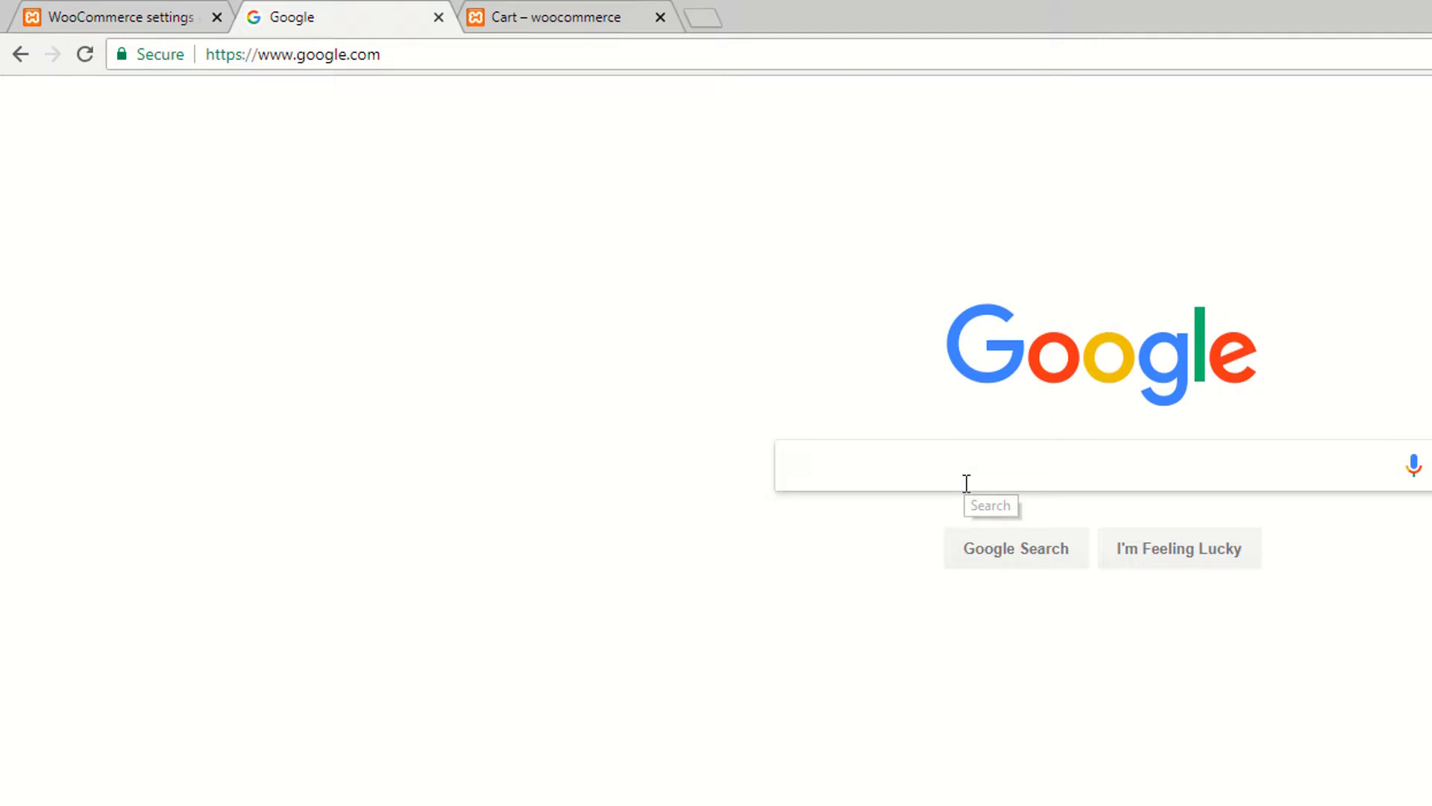
text(payp)
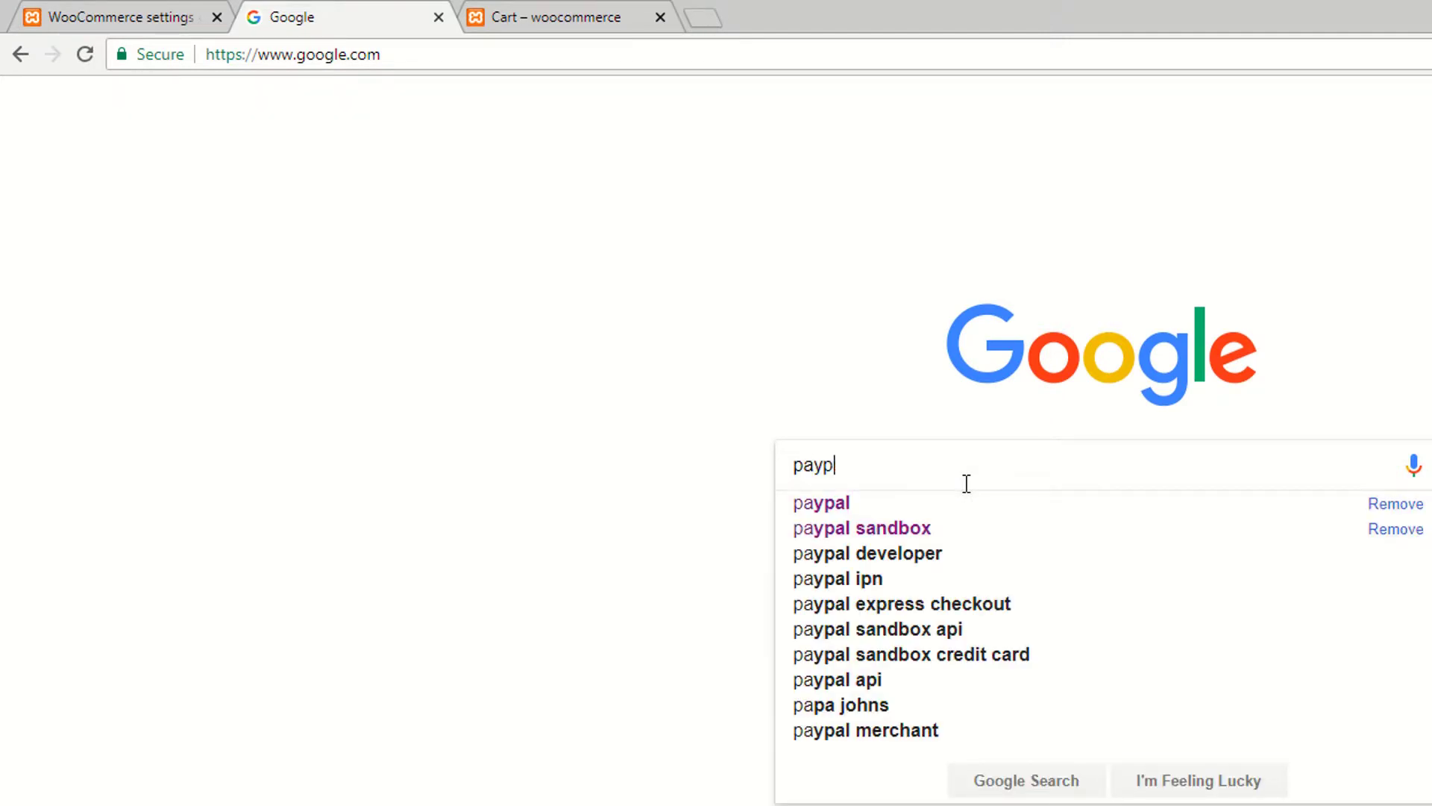
text(al sandbox)
key(Return)
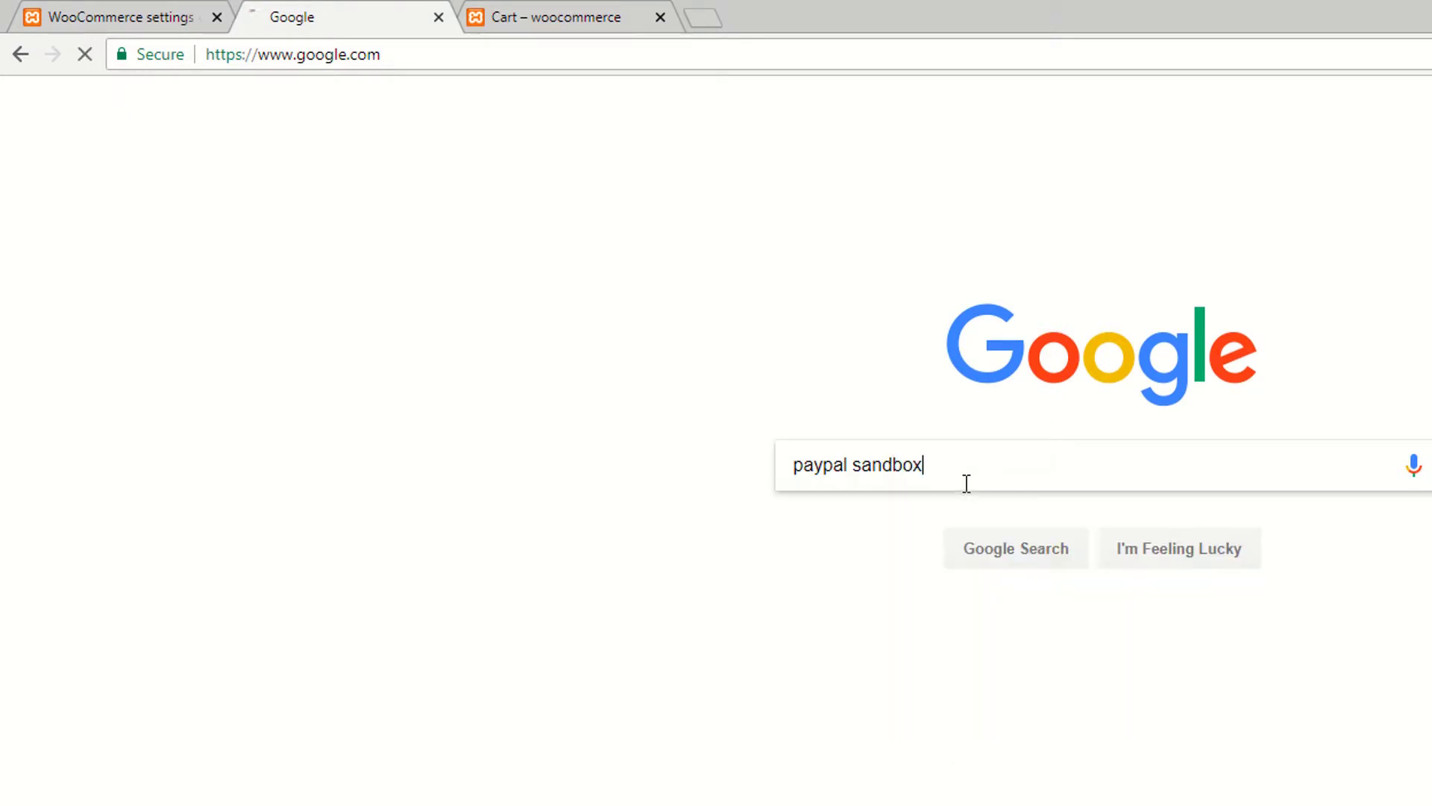
click(282, 292)
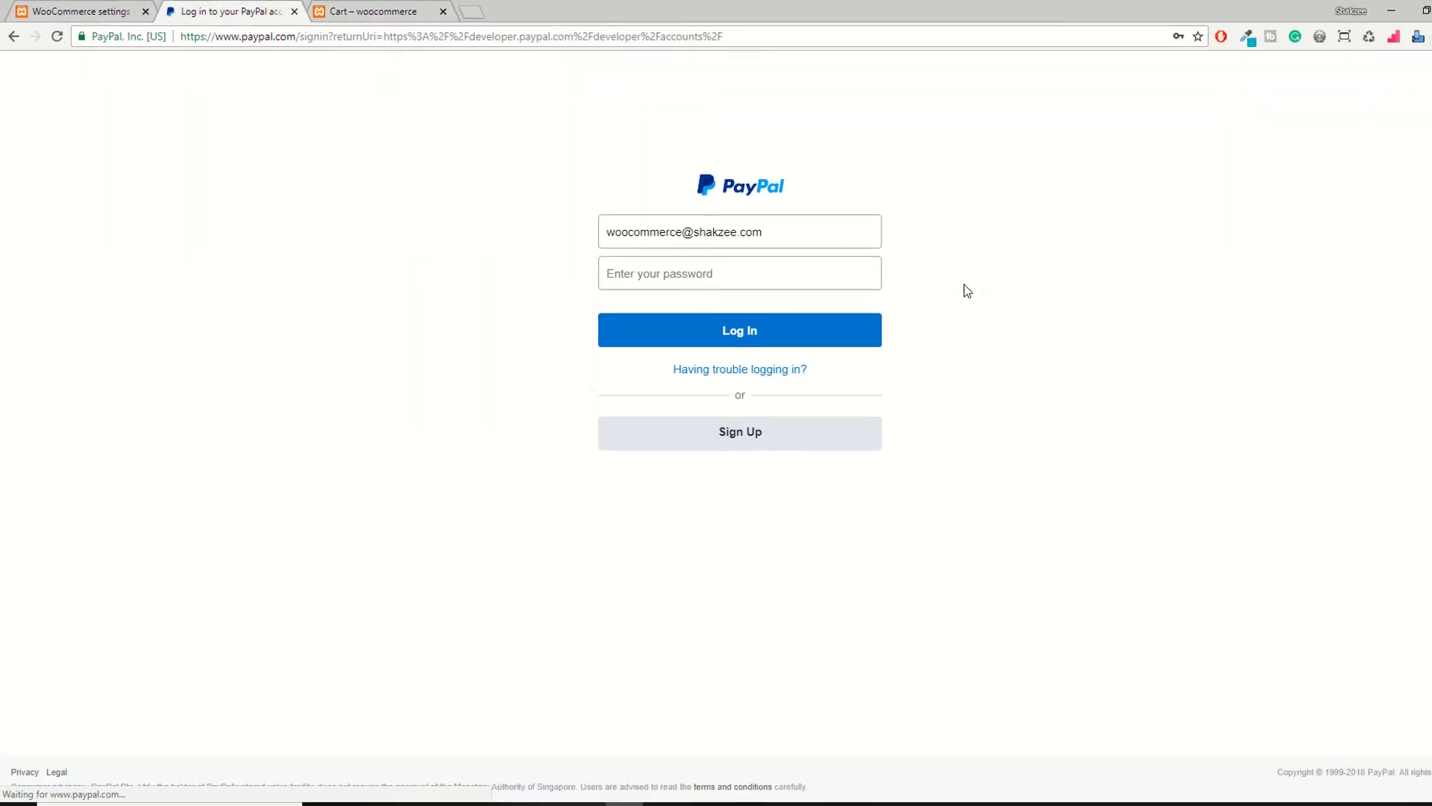
Step: Log in to PayPal Developer with saved credentials and open Sandbox Accounts > Create Account
drag(742, 227, 521, 231)
text(shak)
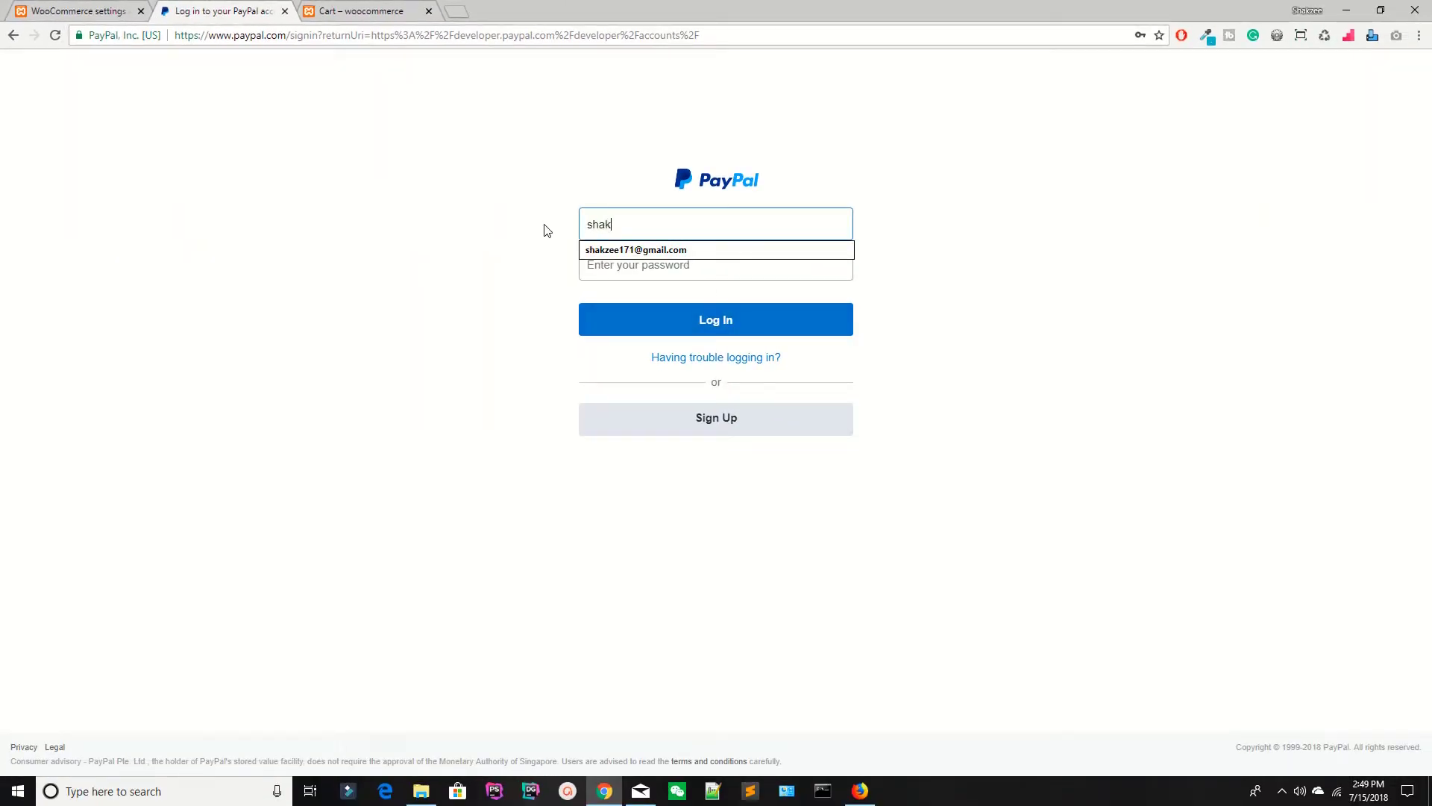
text(zee)
key(Down)
key(Return)
click(710, 320)
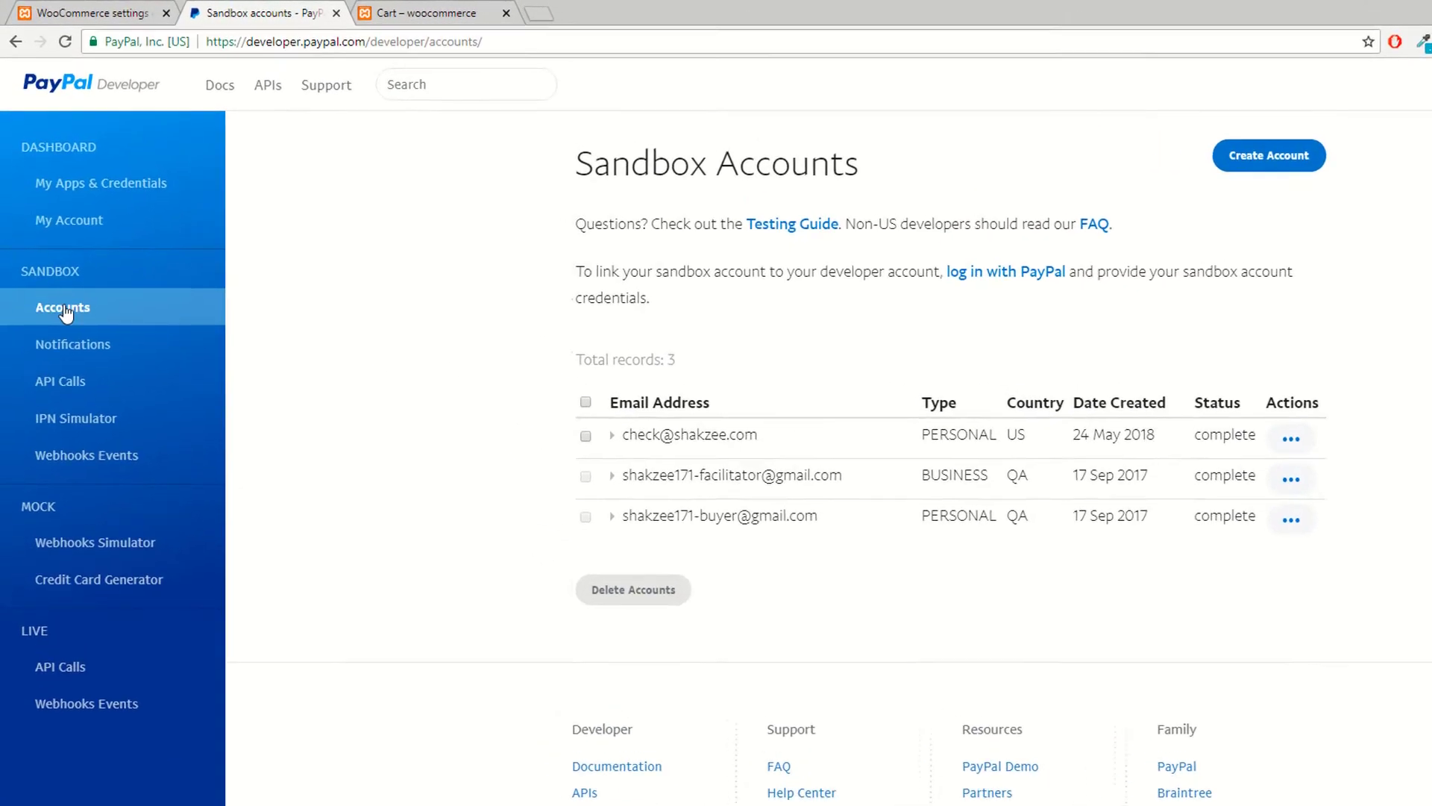
click(66, 325)
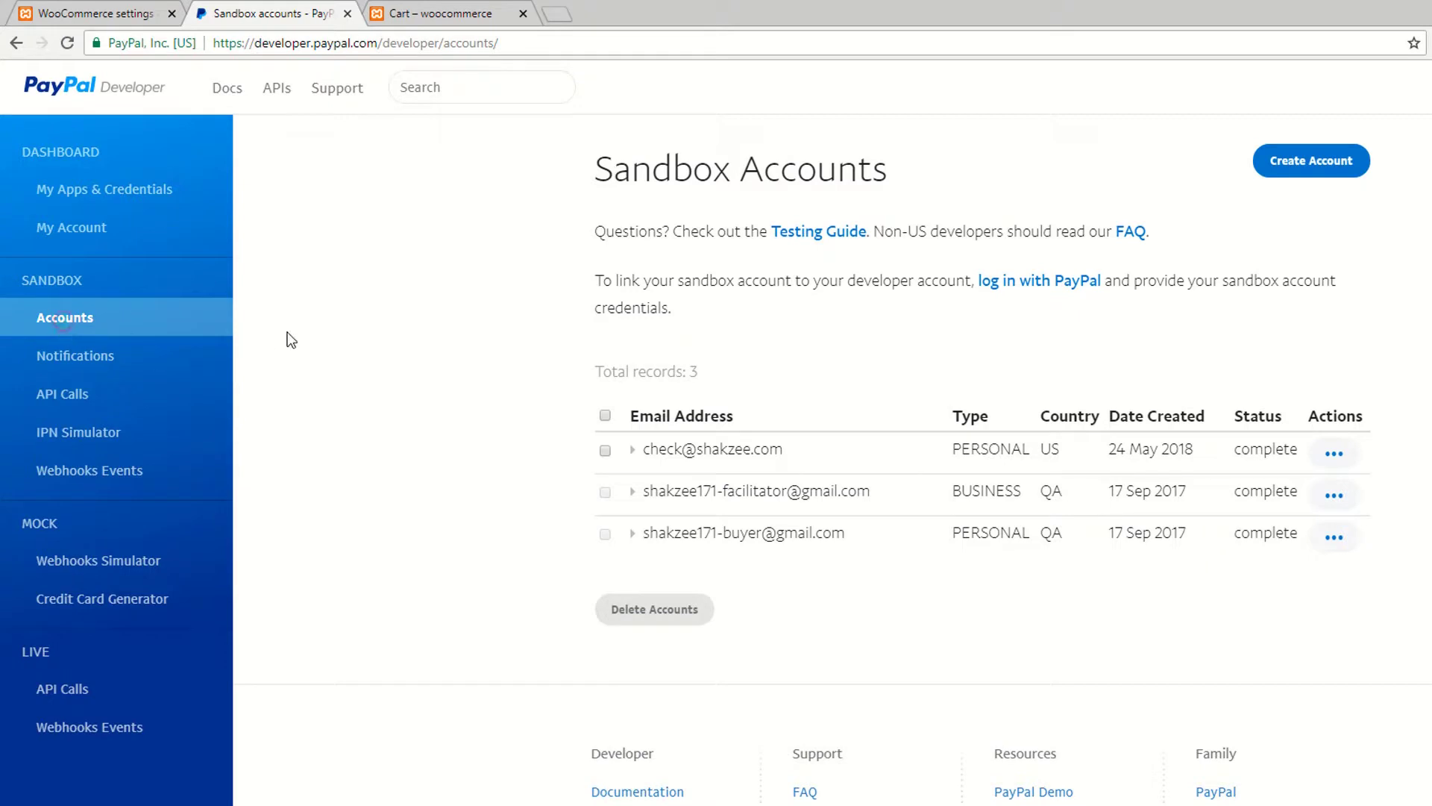
click(1280, 165)
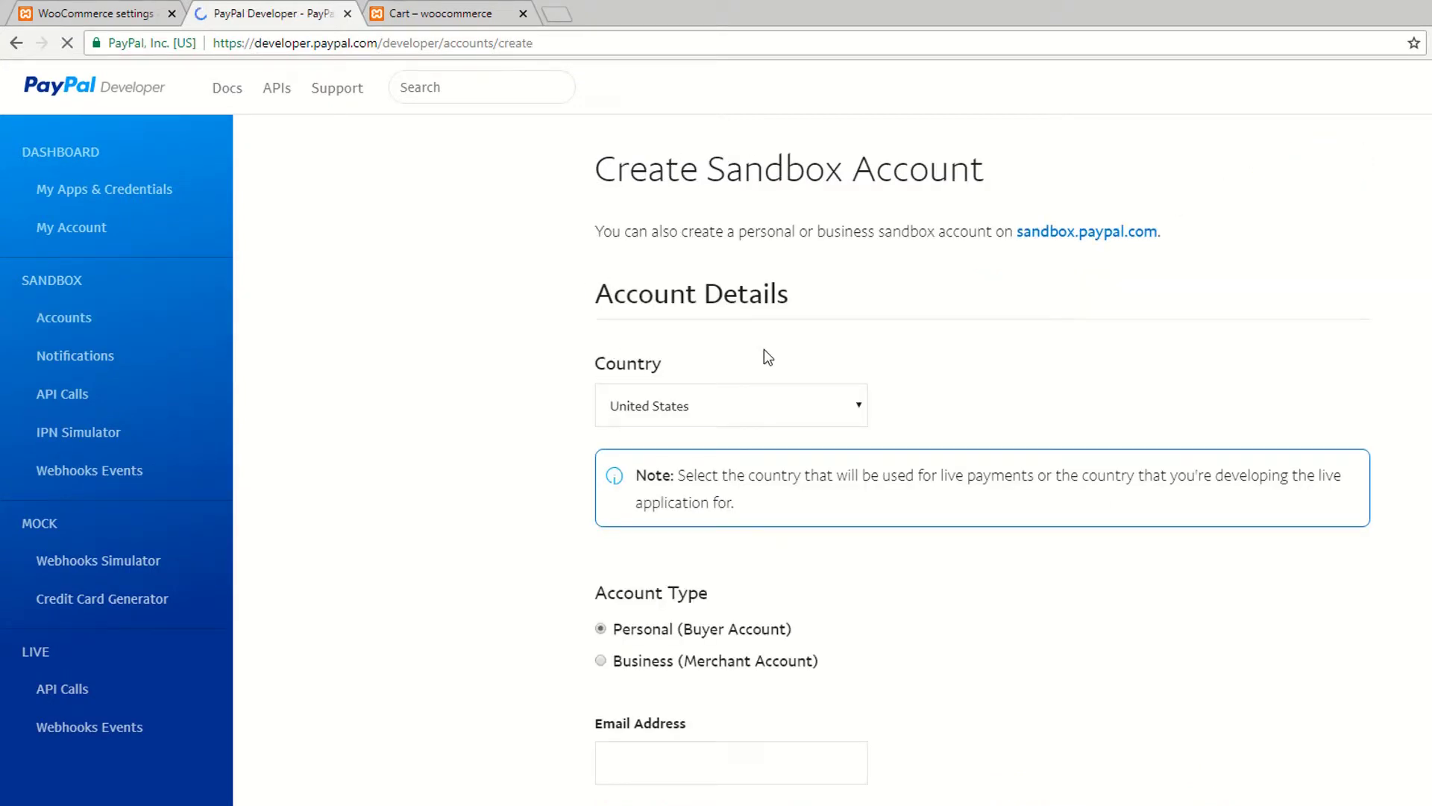
Step: Keep United States as the country and choose a personal account type
scroll(710, 321, down, 2)
scroll(710, 320, down, 1)
scroll(671, 323, up, 2)
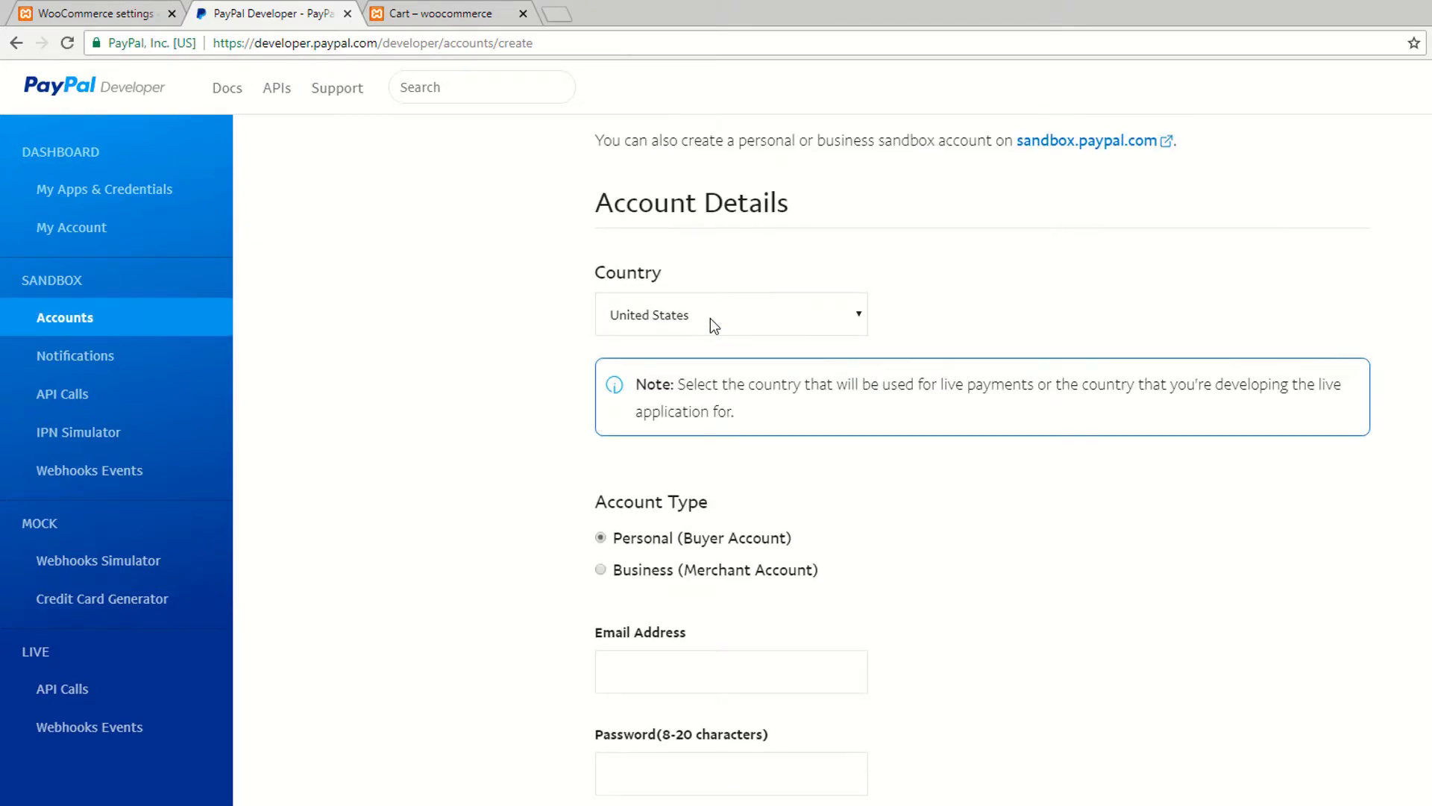
click(631, 314)
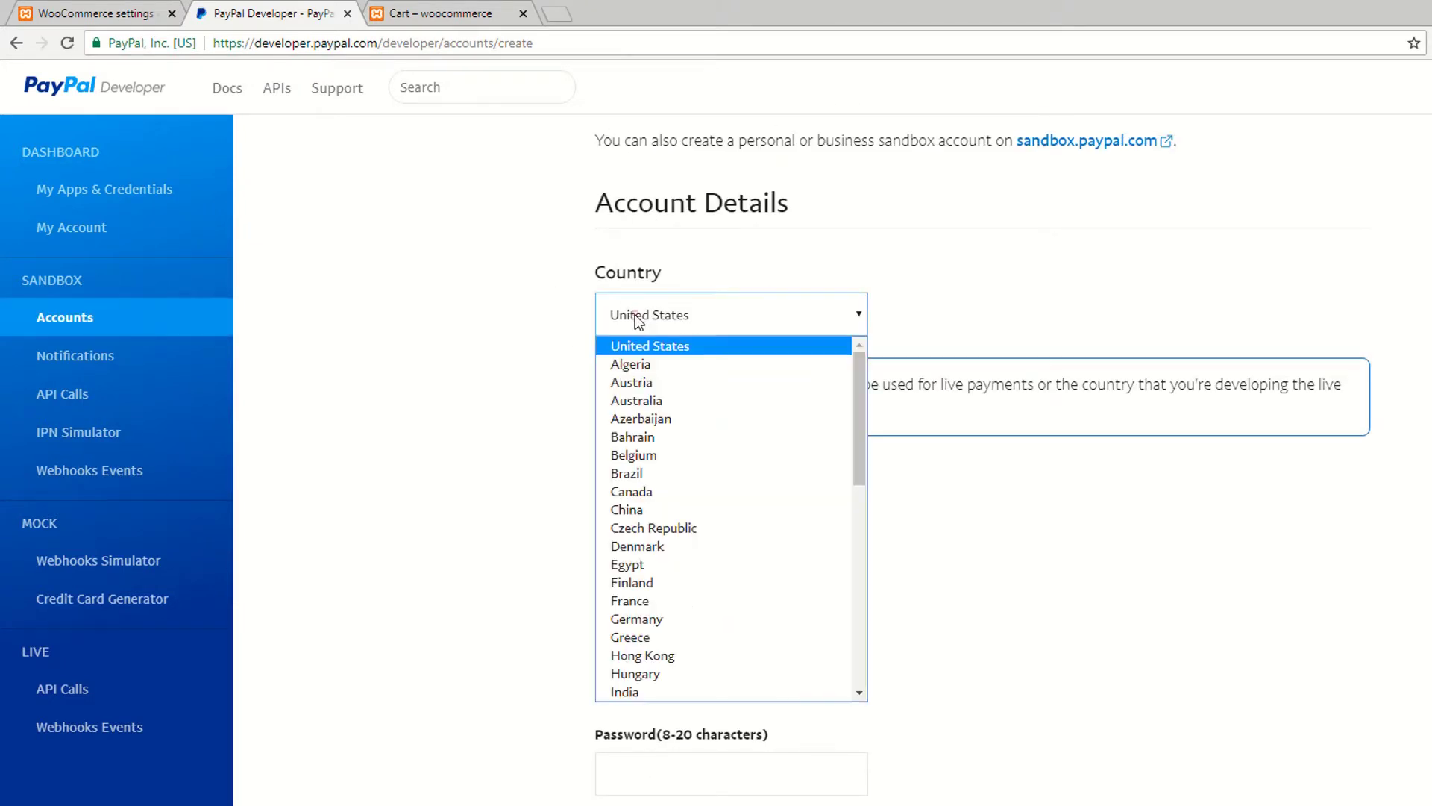
click(635, 315)
scroll(498, 401, down, 2)
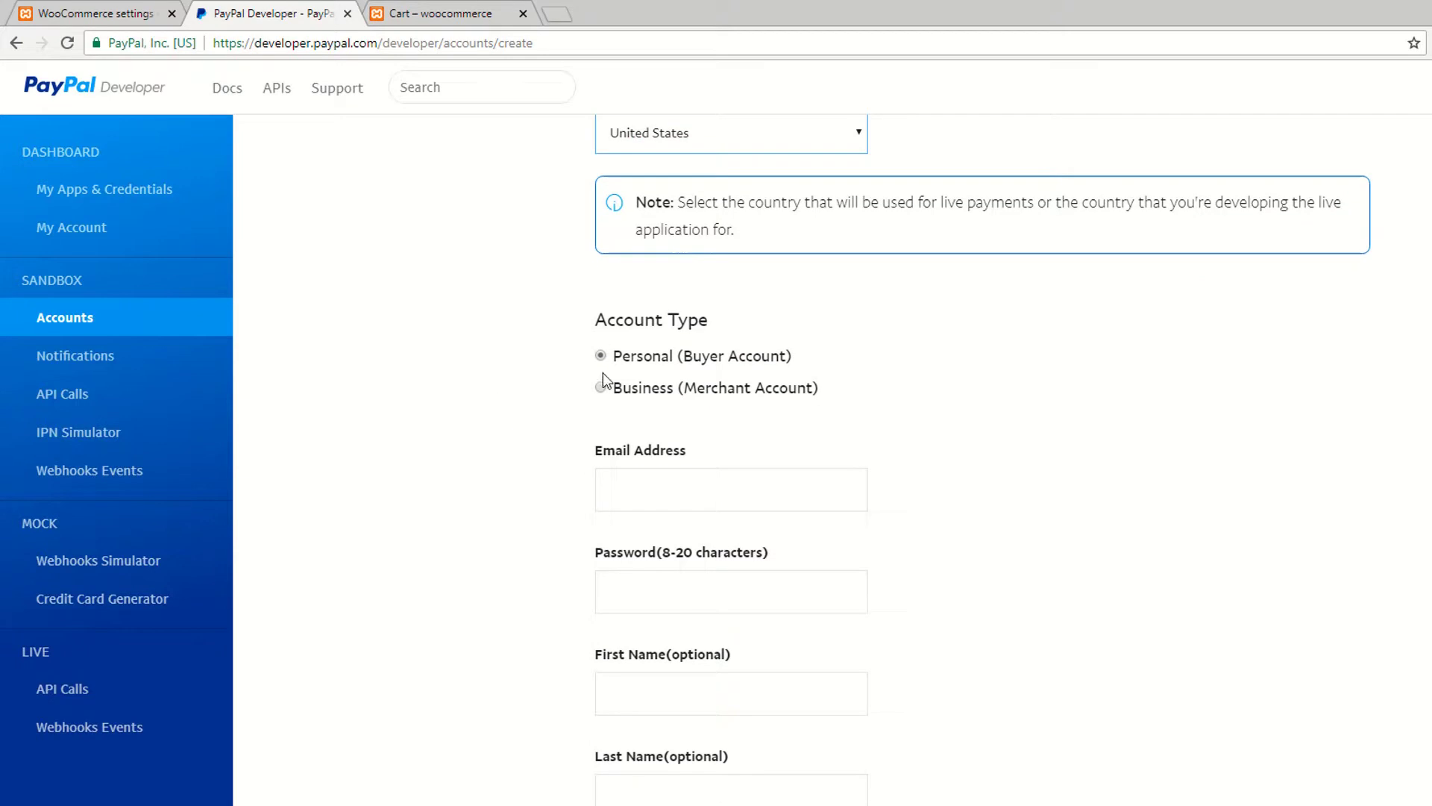
click(602, 388)
click(601, 356)
scroll(612, 380, down, 2)
Step: Enter an email address for the new account and paste the password
click(686, 321)
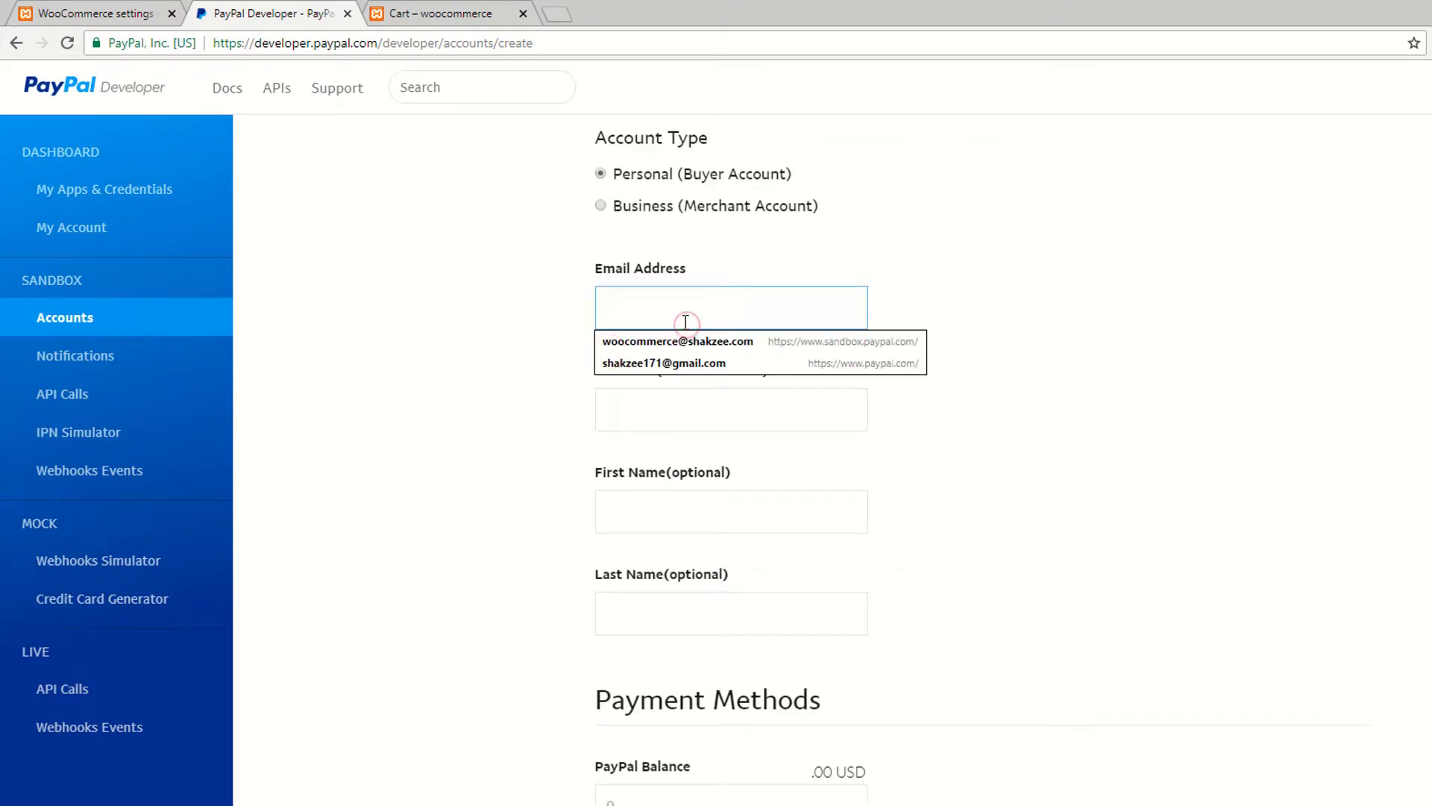
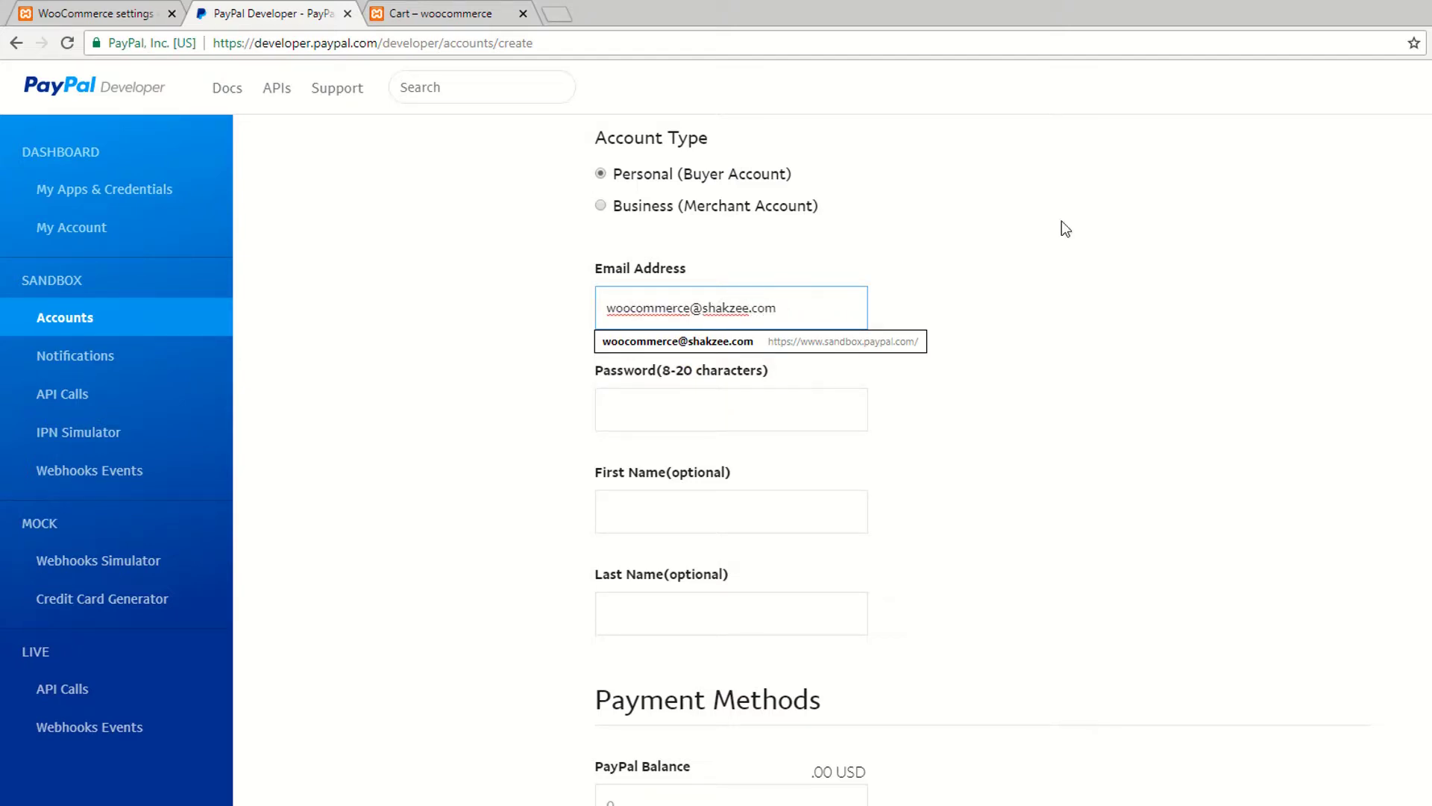
click(1063, 220)
click(813, 302)
click(1004, 270)
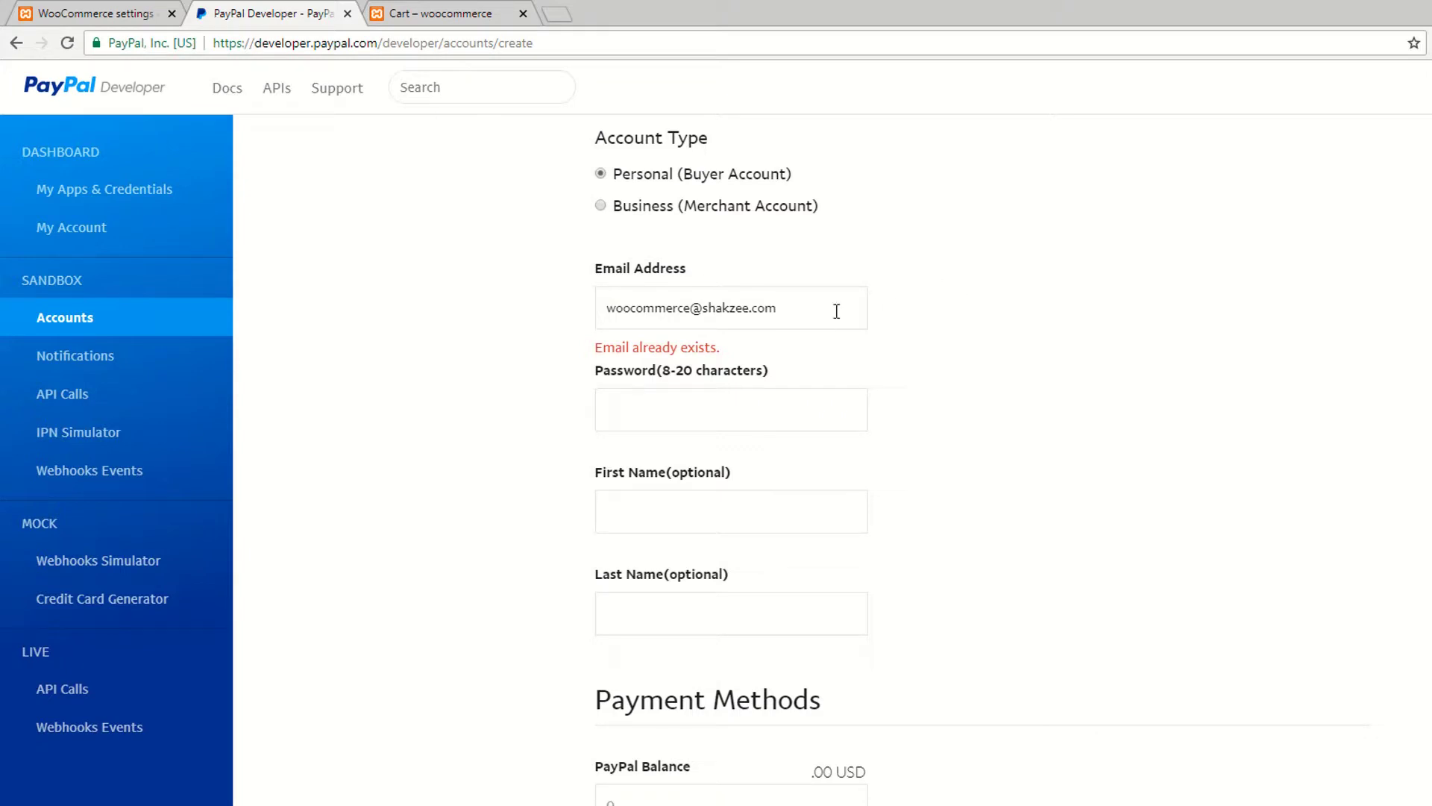
click(683, 407)
click(643, 306)
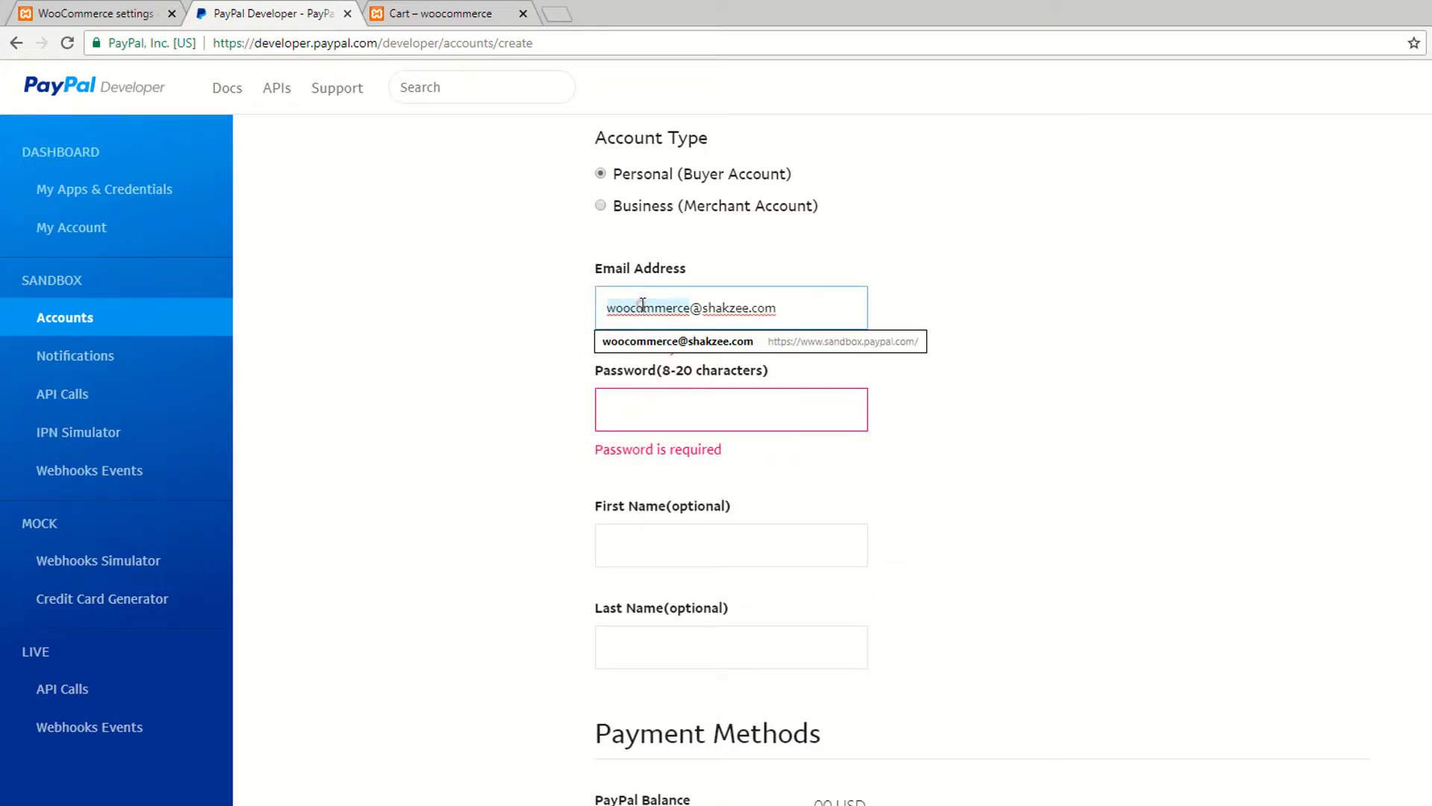
click(672, 403)
key(ctrl+v)
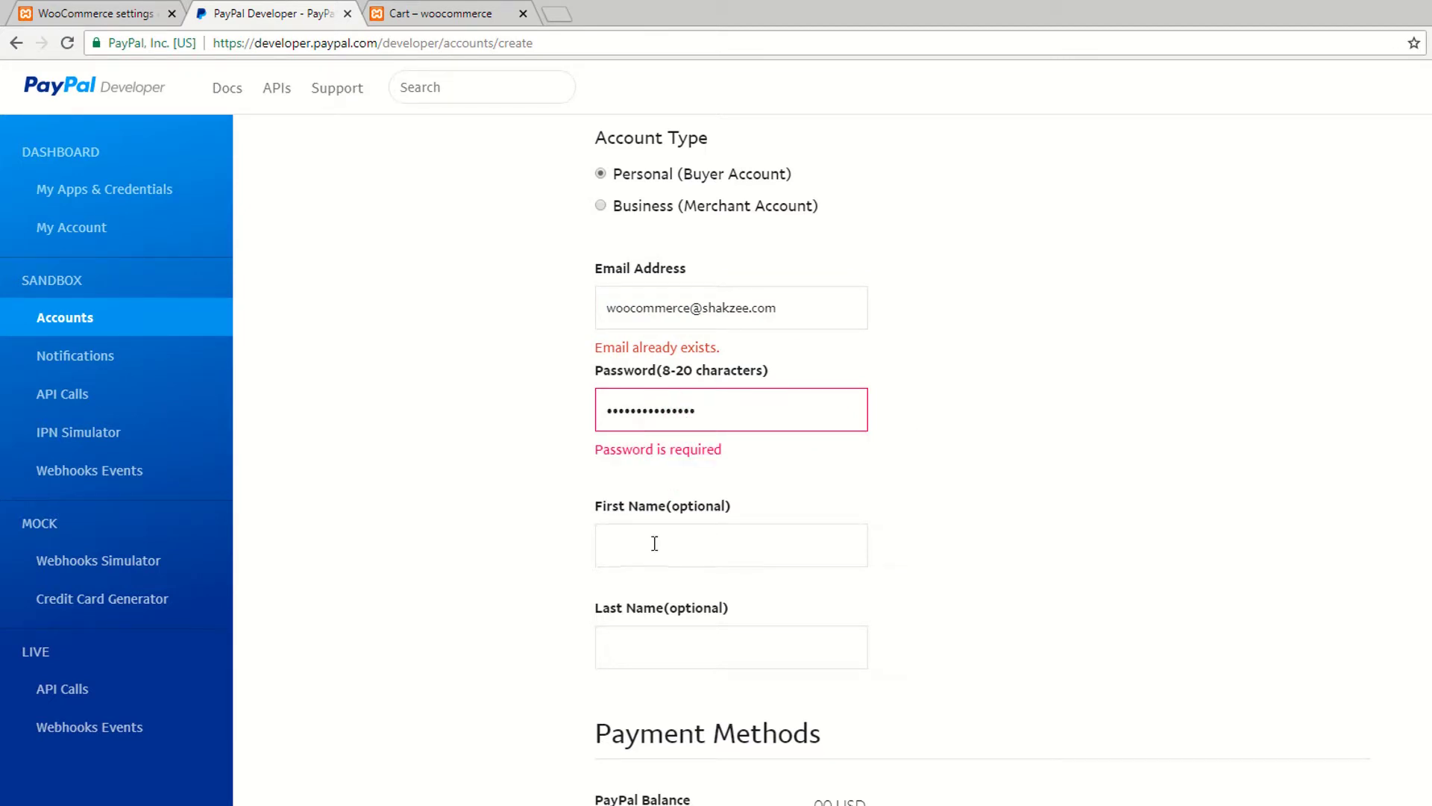
Step: Fill first and last name from a suggestion and keep Visa as the card type
scroll(653, 537, down, 2)
click(664, 358)
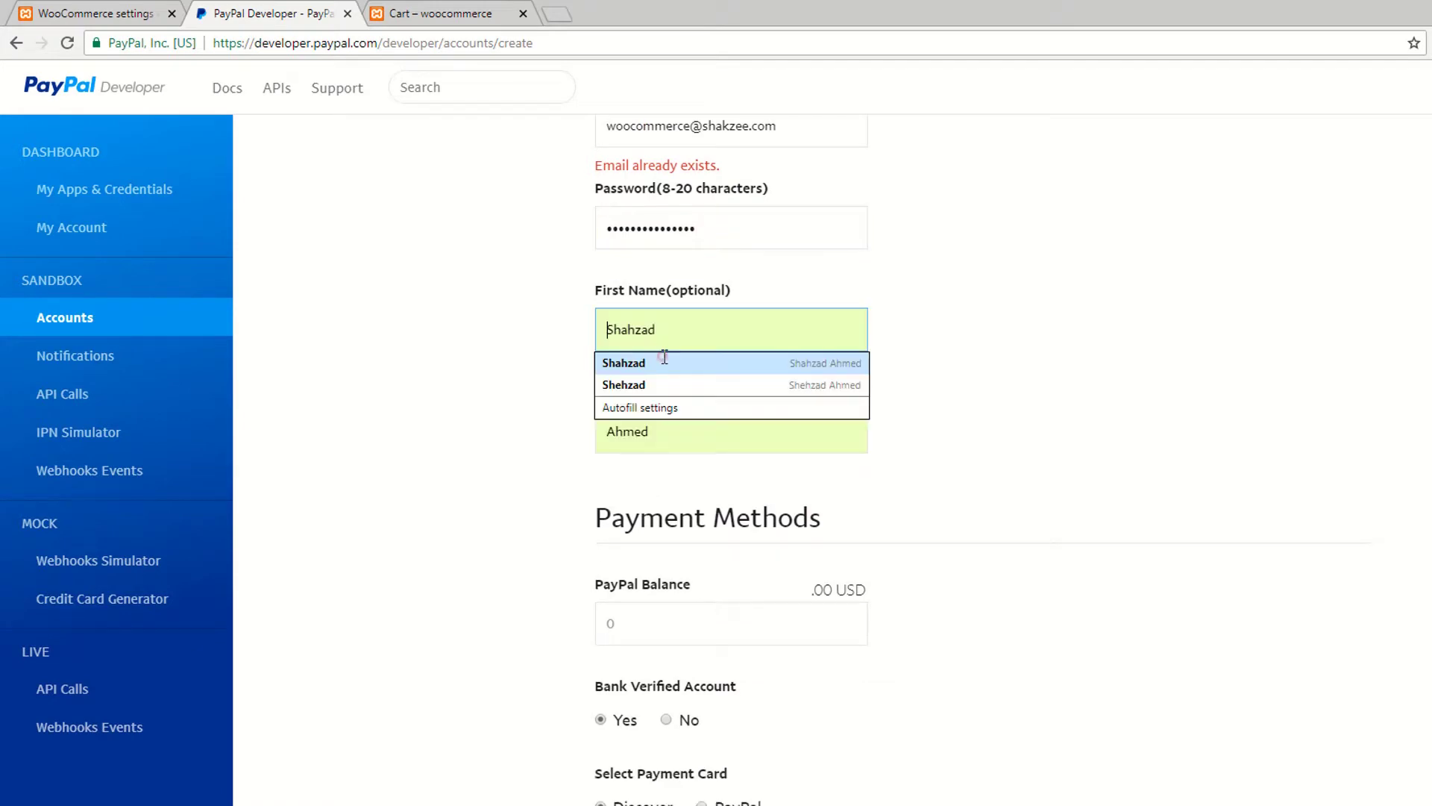
click(656, 363)
scroll(683, 455, down, 2)
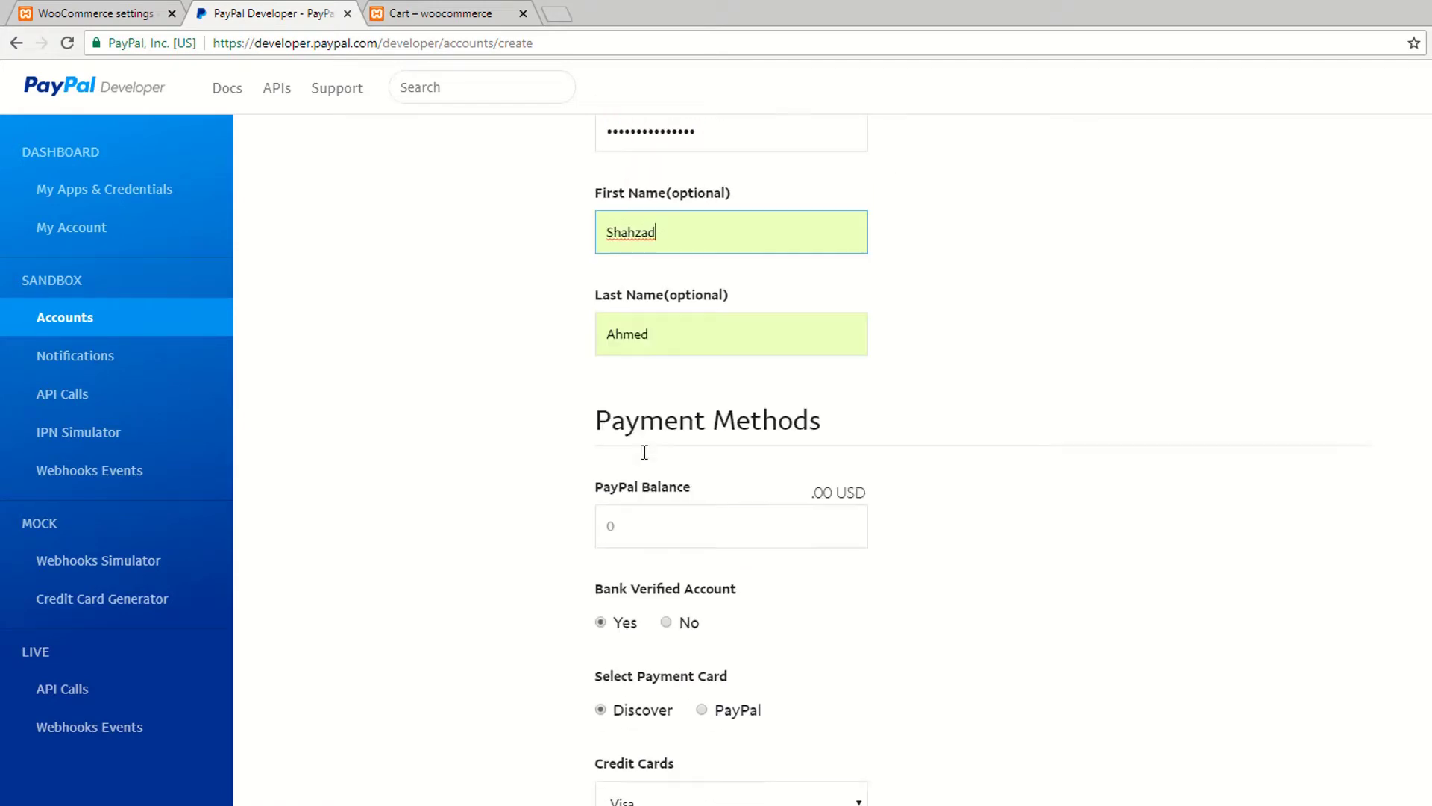
click(615, 443)
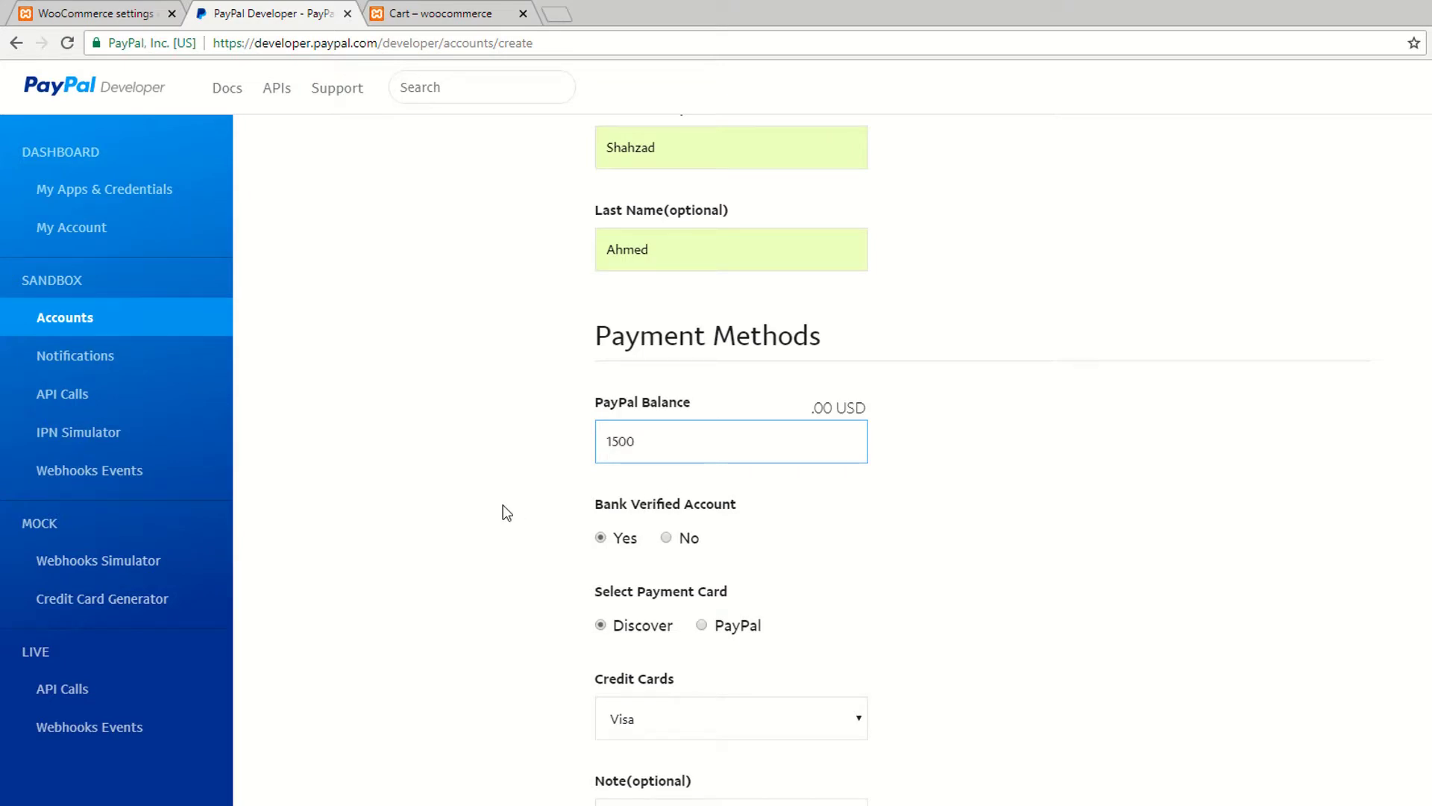
scroll(507, 507, down, 3)
scroll(616, 284, up, 7)
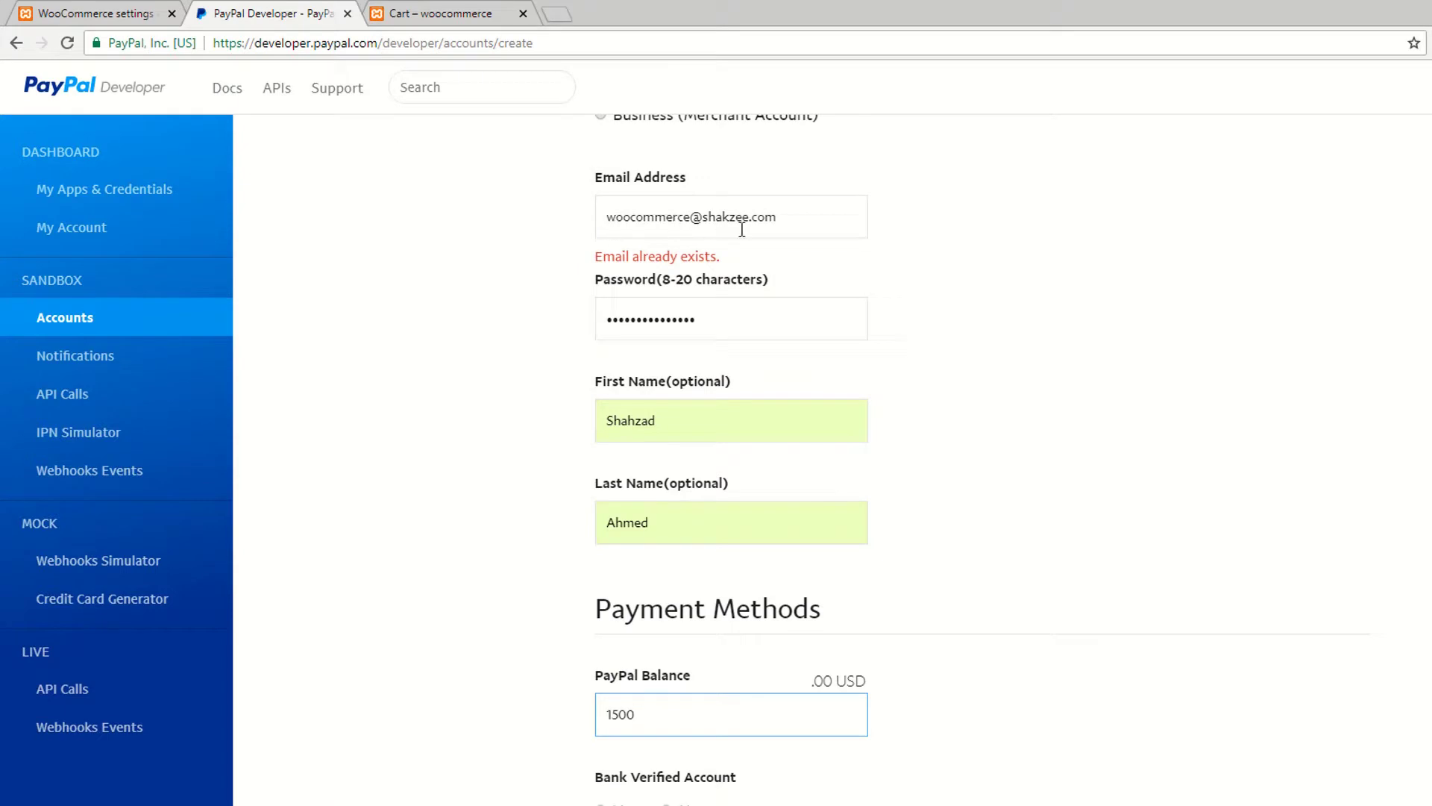
scroll(299, 312, down, 8)
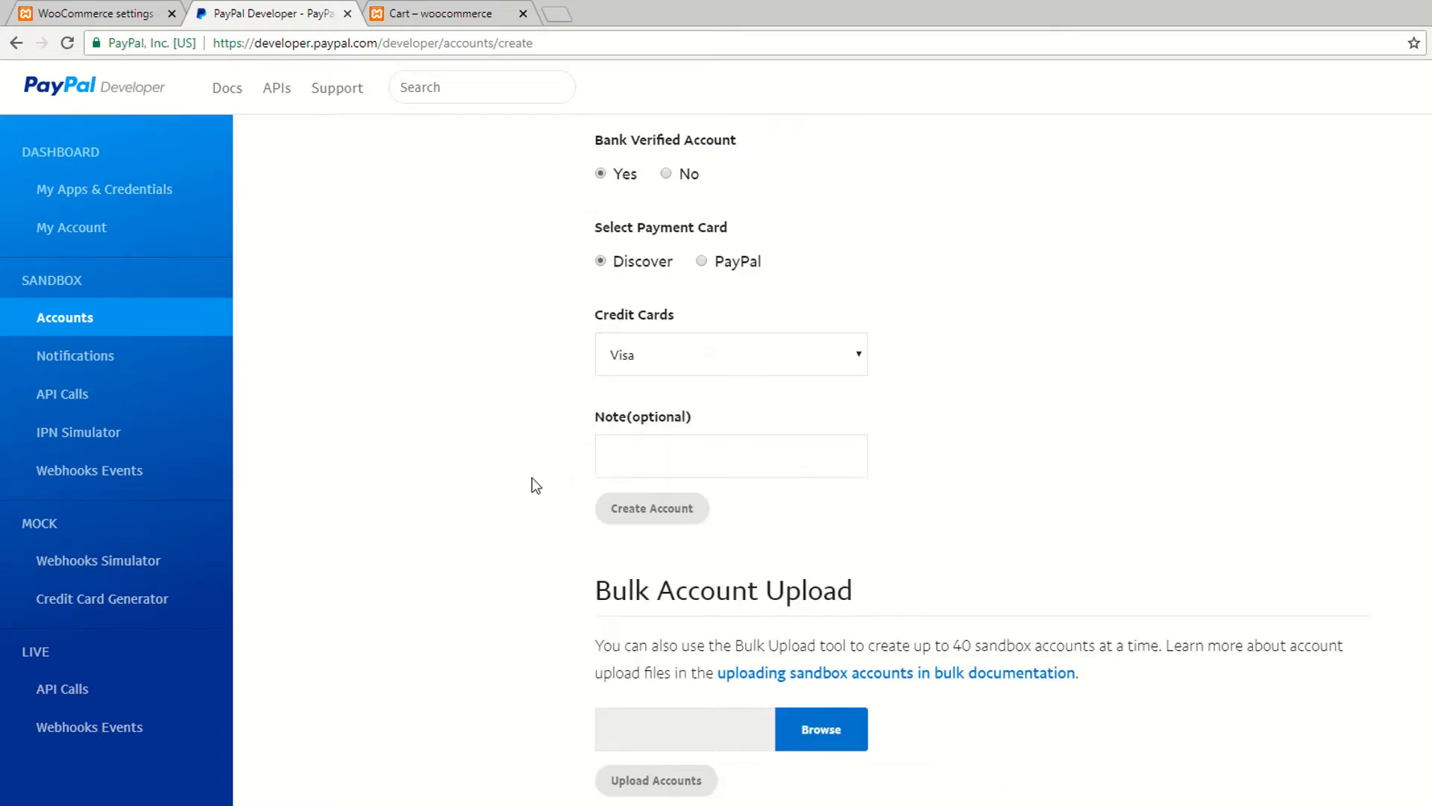
click(606, 364)
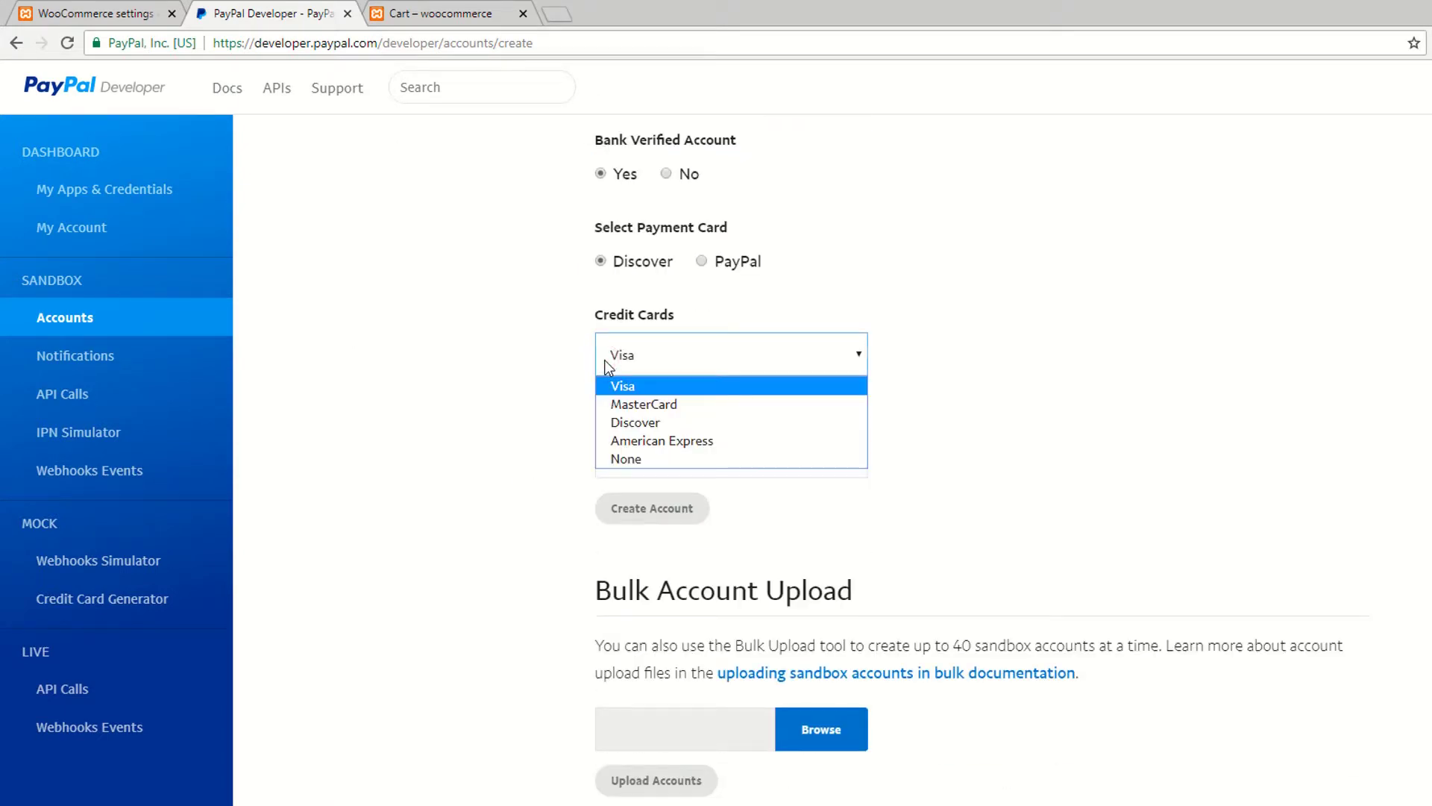
click(505, 391)
click(505, 391)
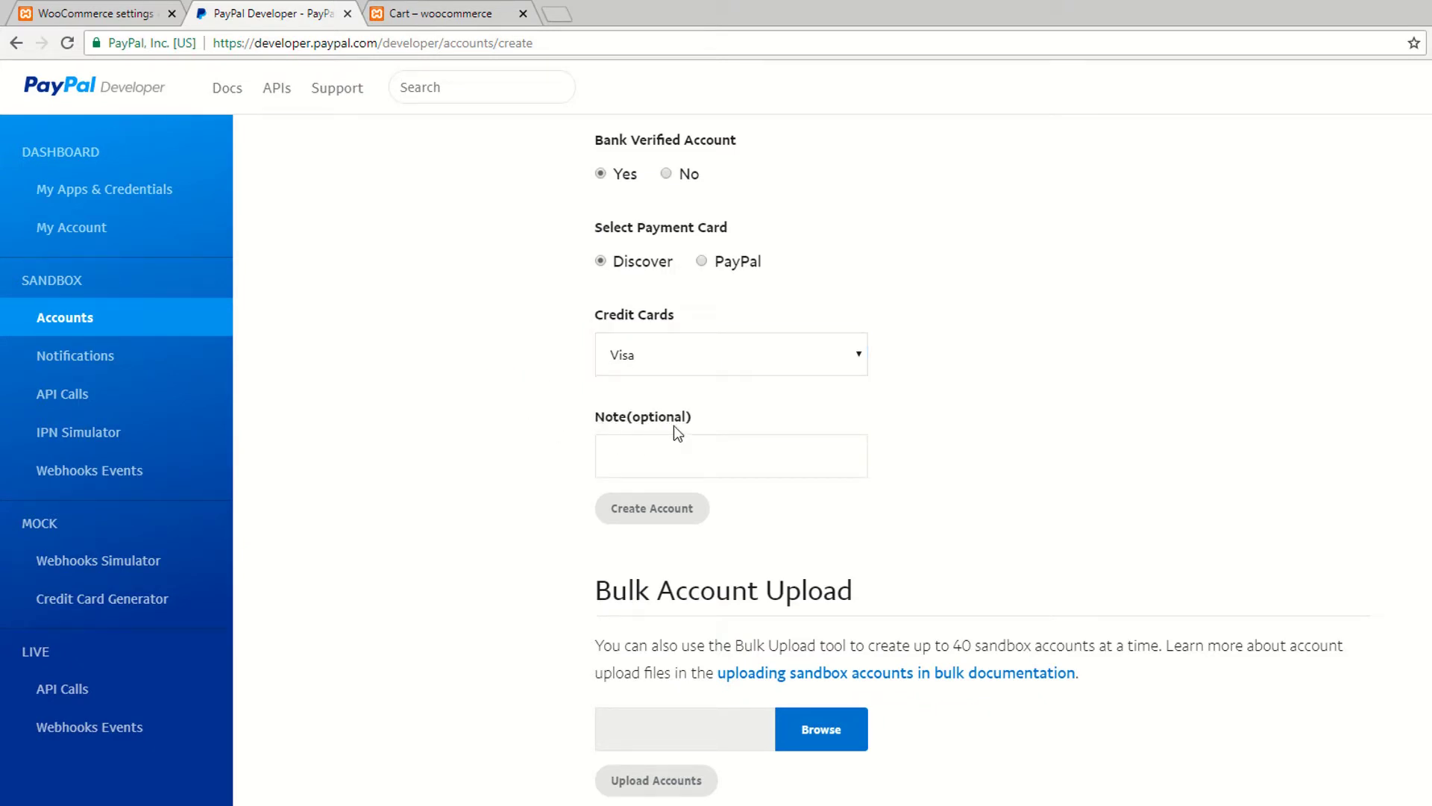
Step: Return to the email field and recheck whether the address is available
scroll(521, 500, down, 1)
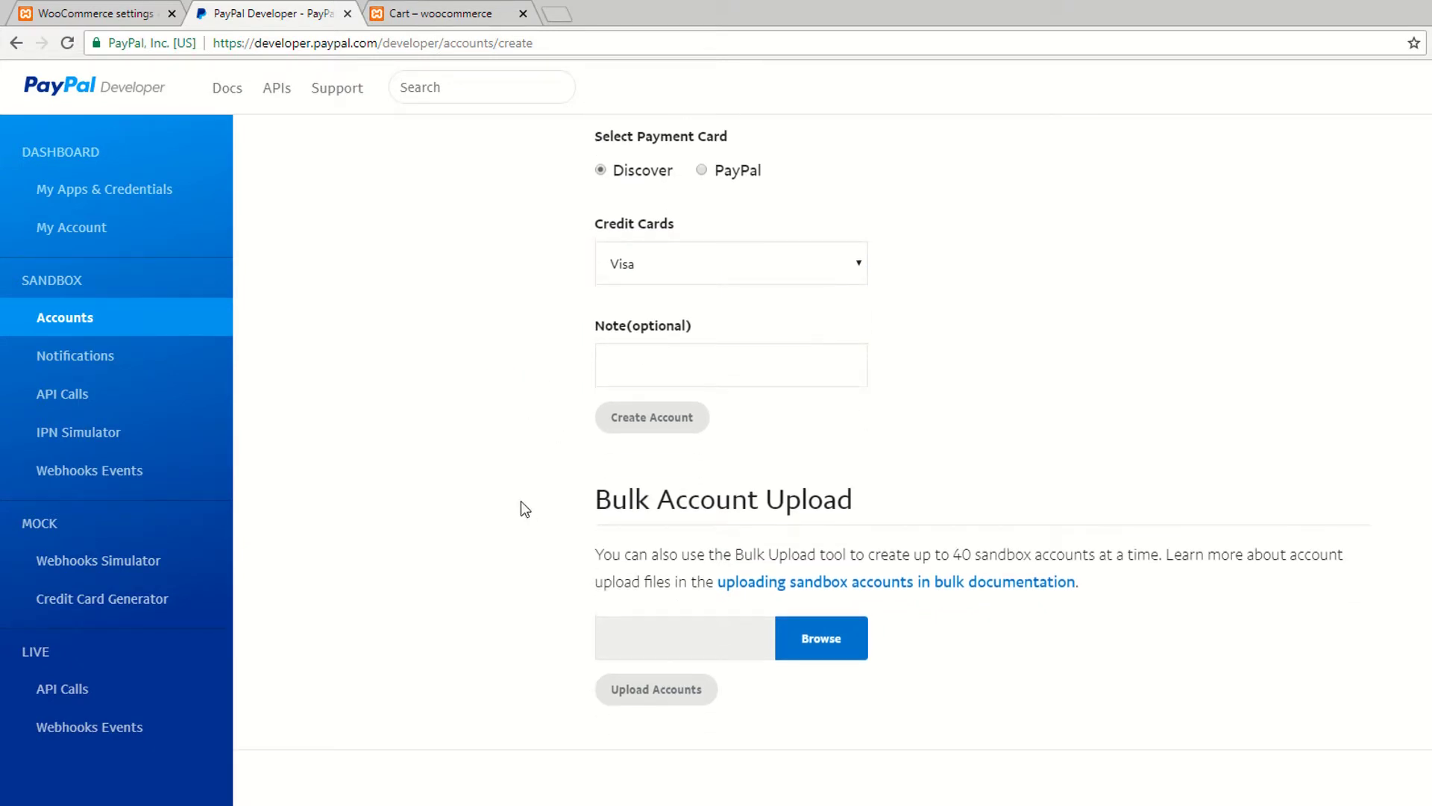
click(635, 418)
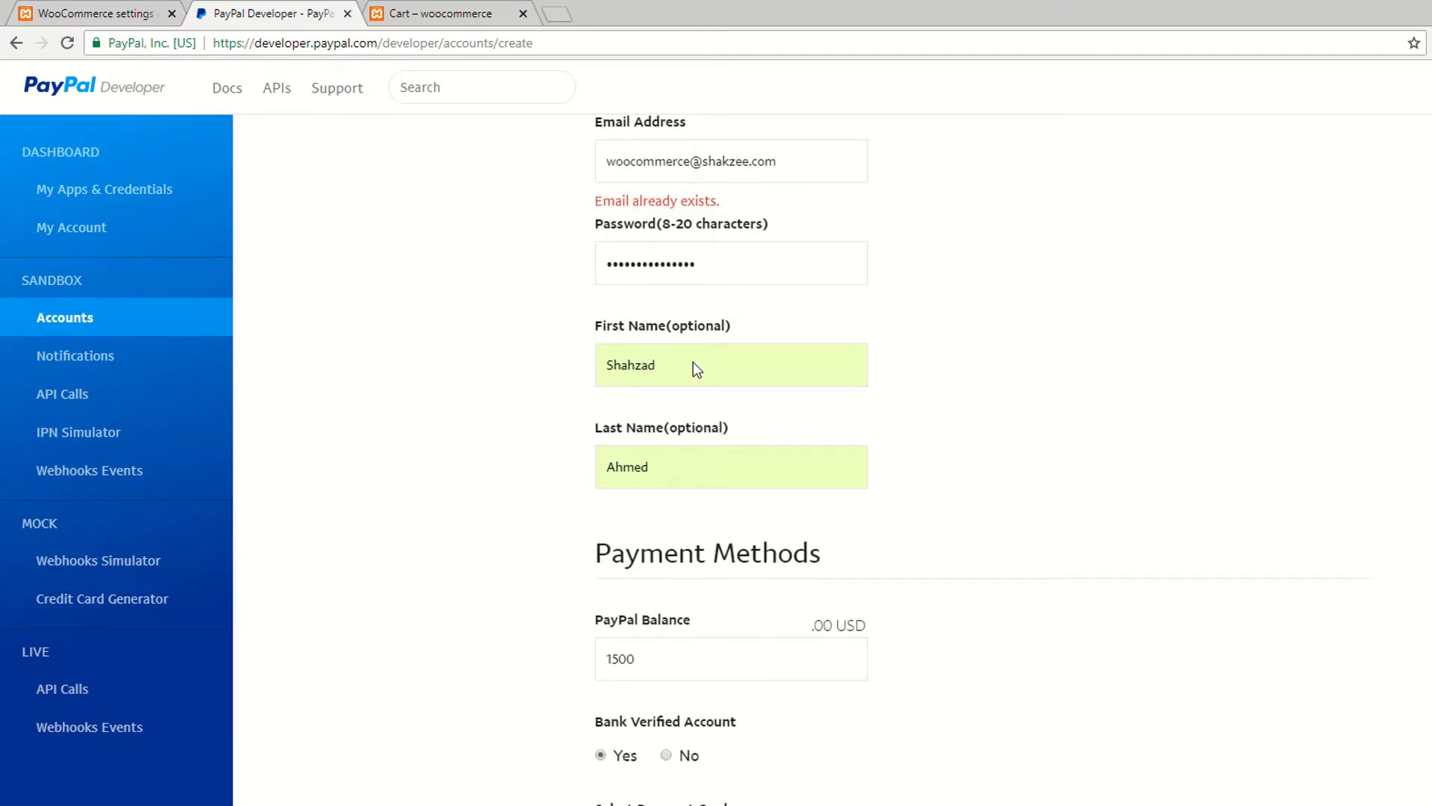
scroll(692, 361, up, 2)
click(709, 308)
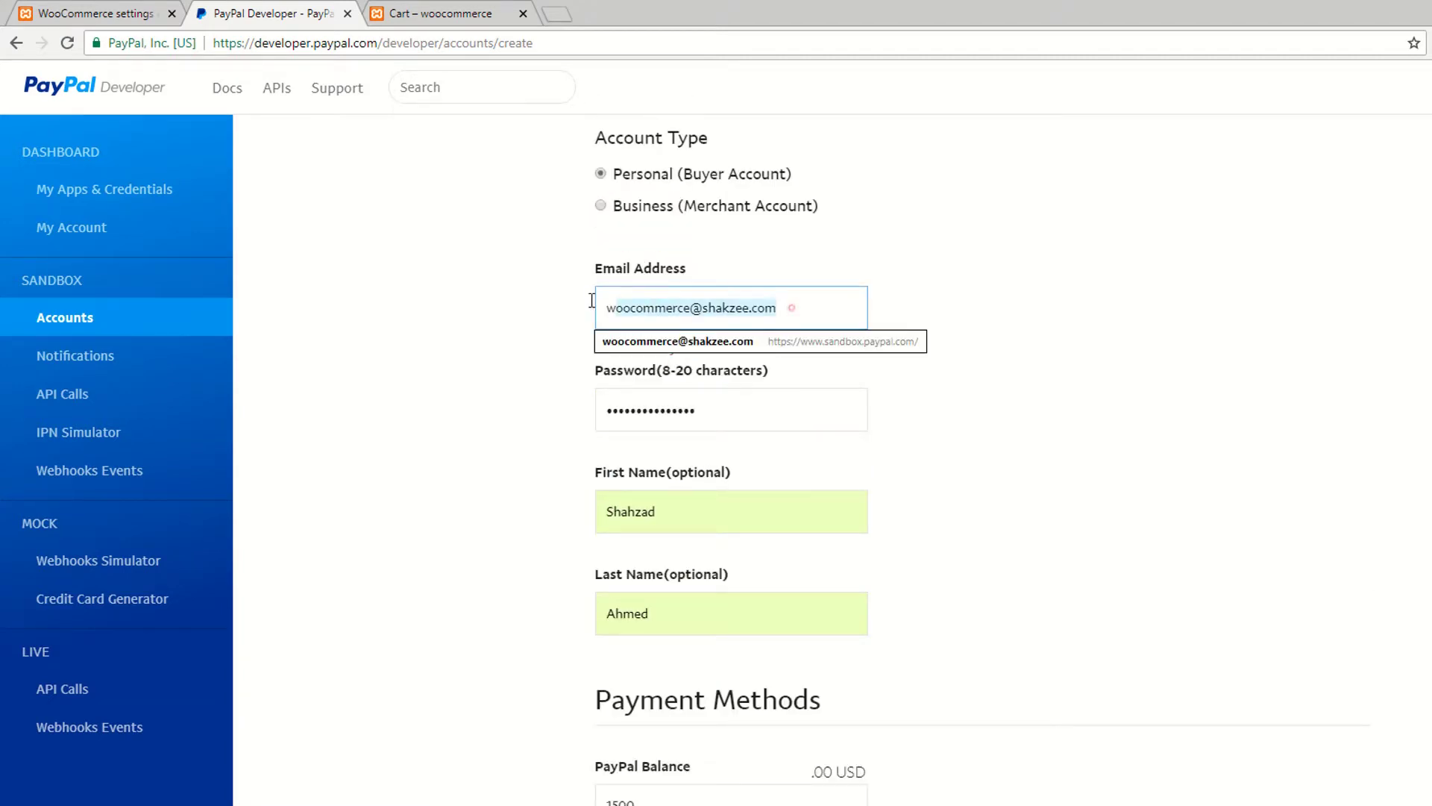
click(996, 294)
click(695, 307)
click(1100, 320)
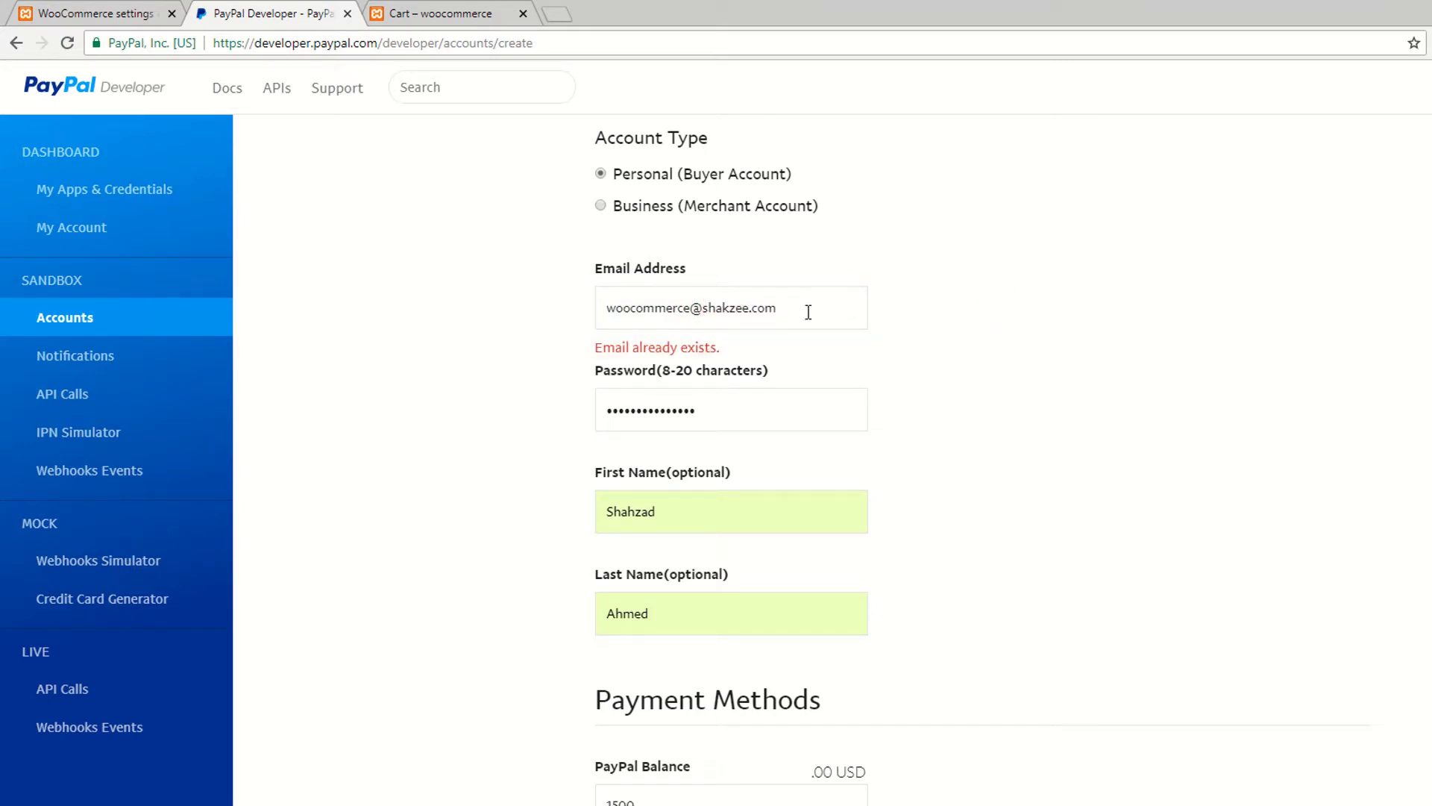
Step: Try replacement email addresses, then abandon the form for the Sandbox Accounts list
drag(775, 313, 445, 309)
key(BackSpace)
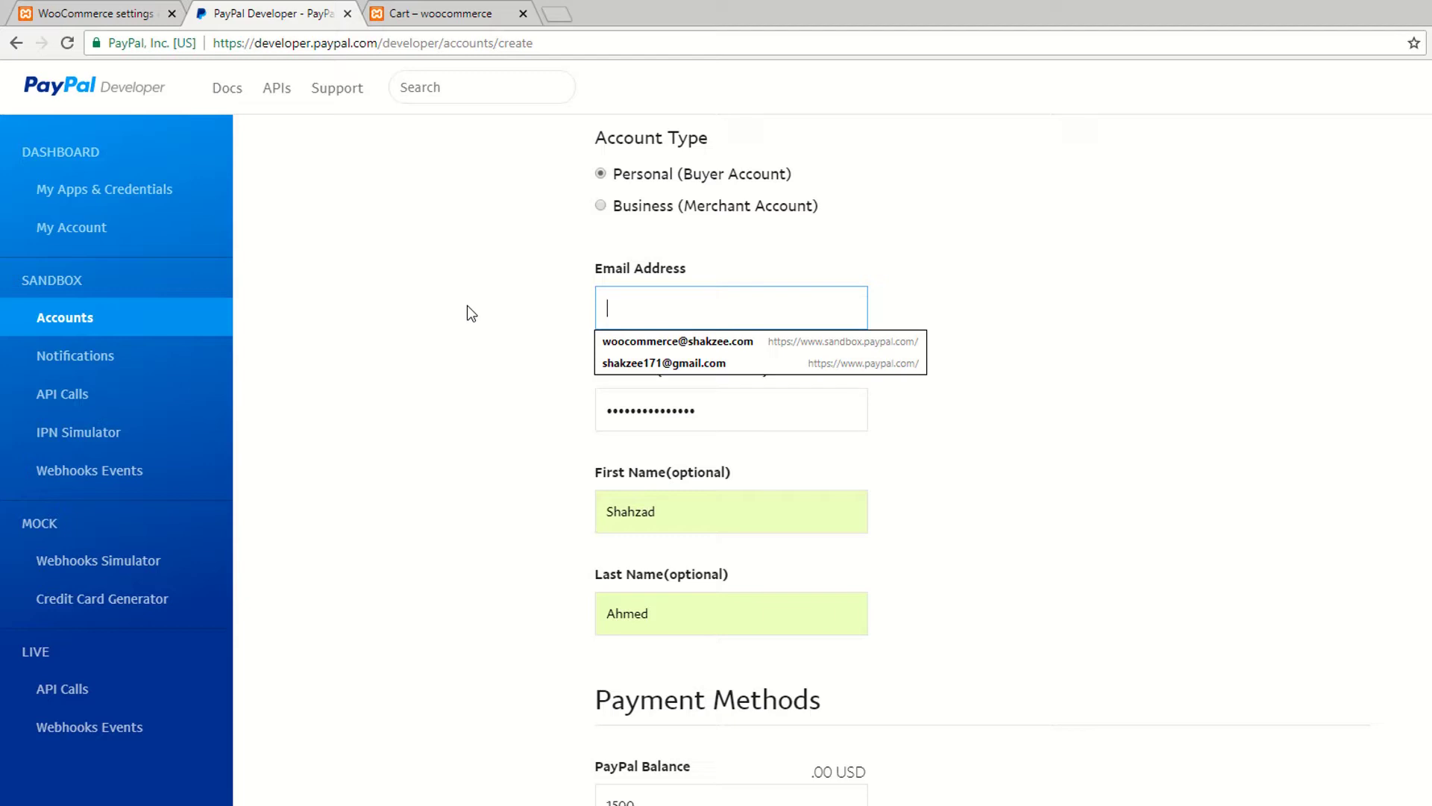
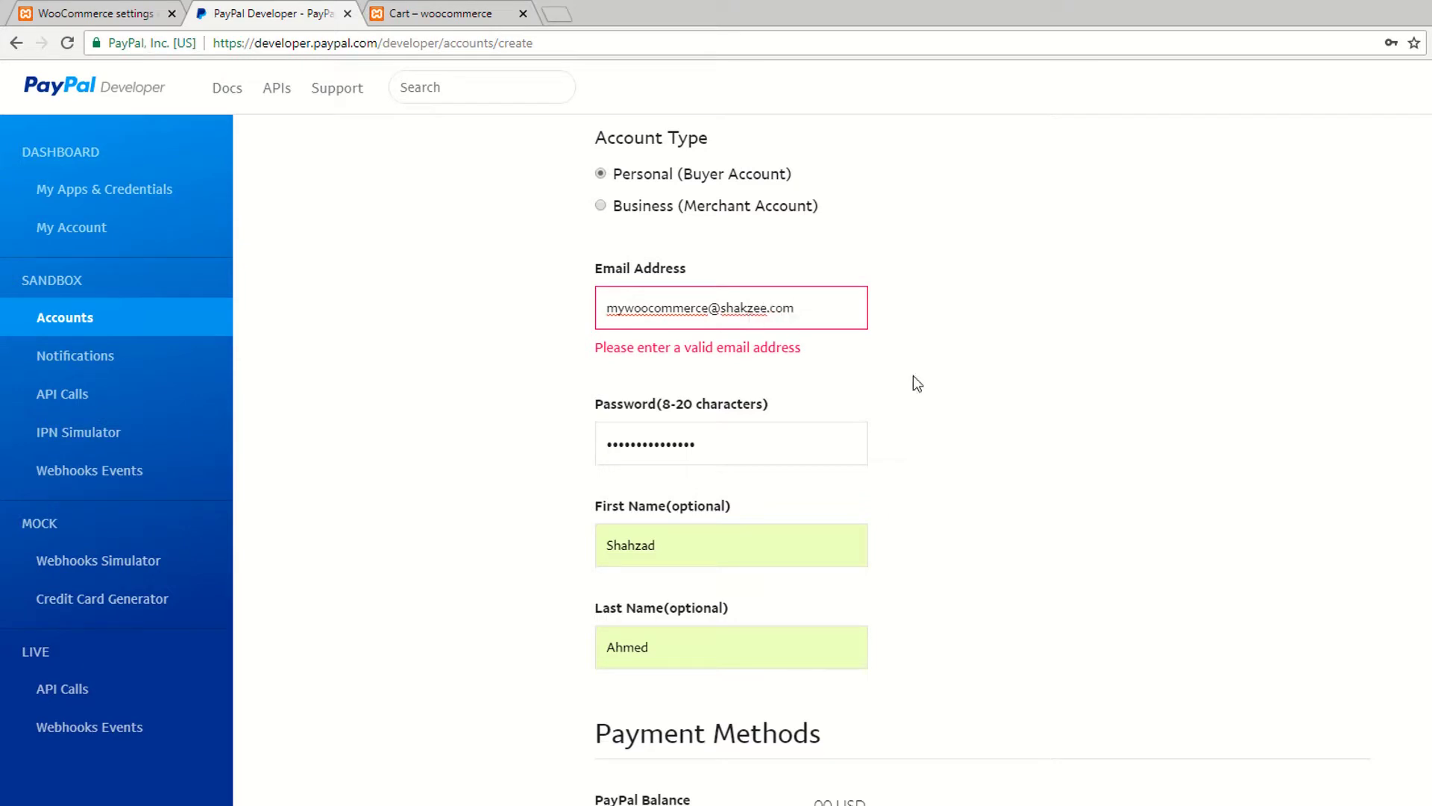
drag(797, 307, 601, 309)
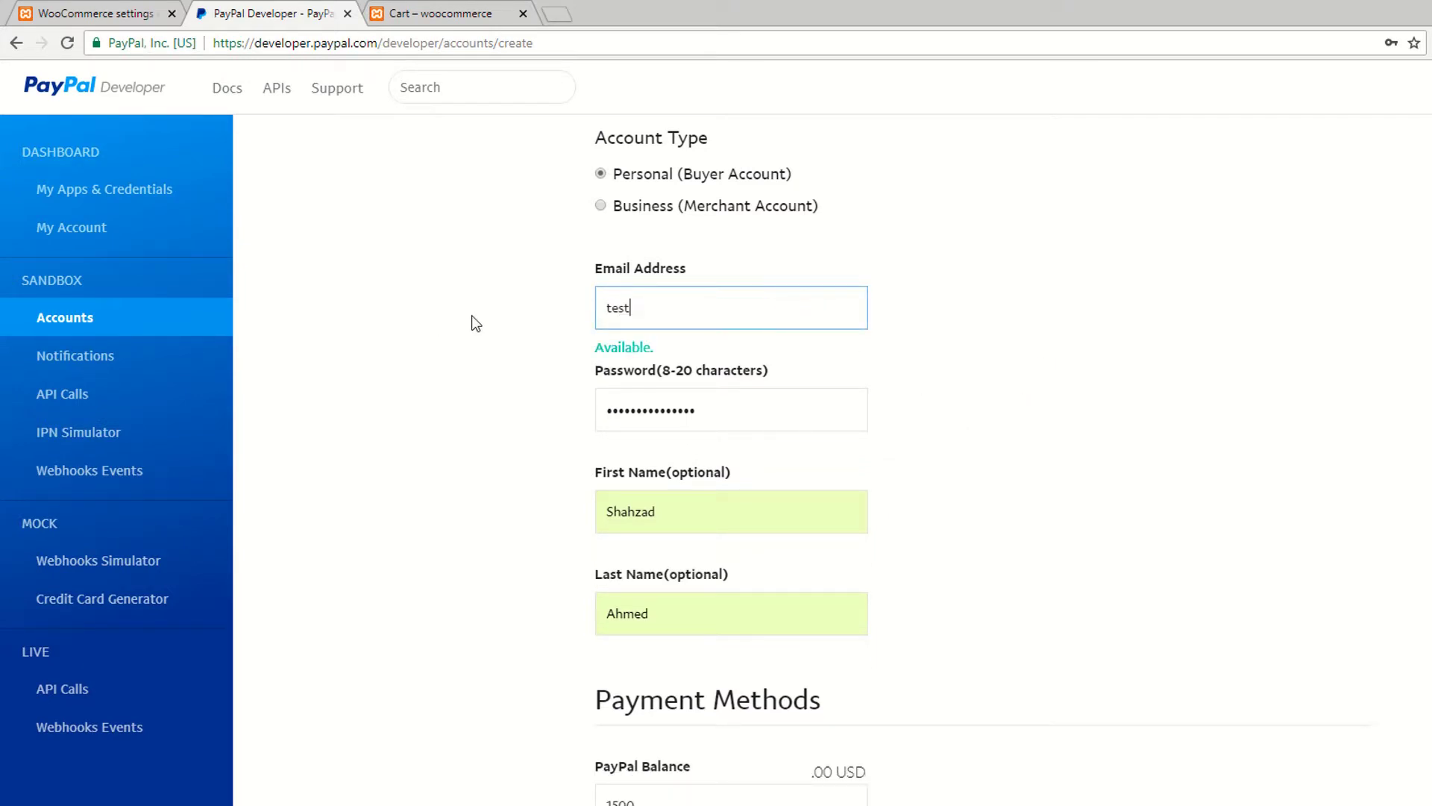
click(1100, 339)
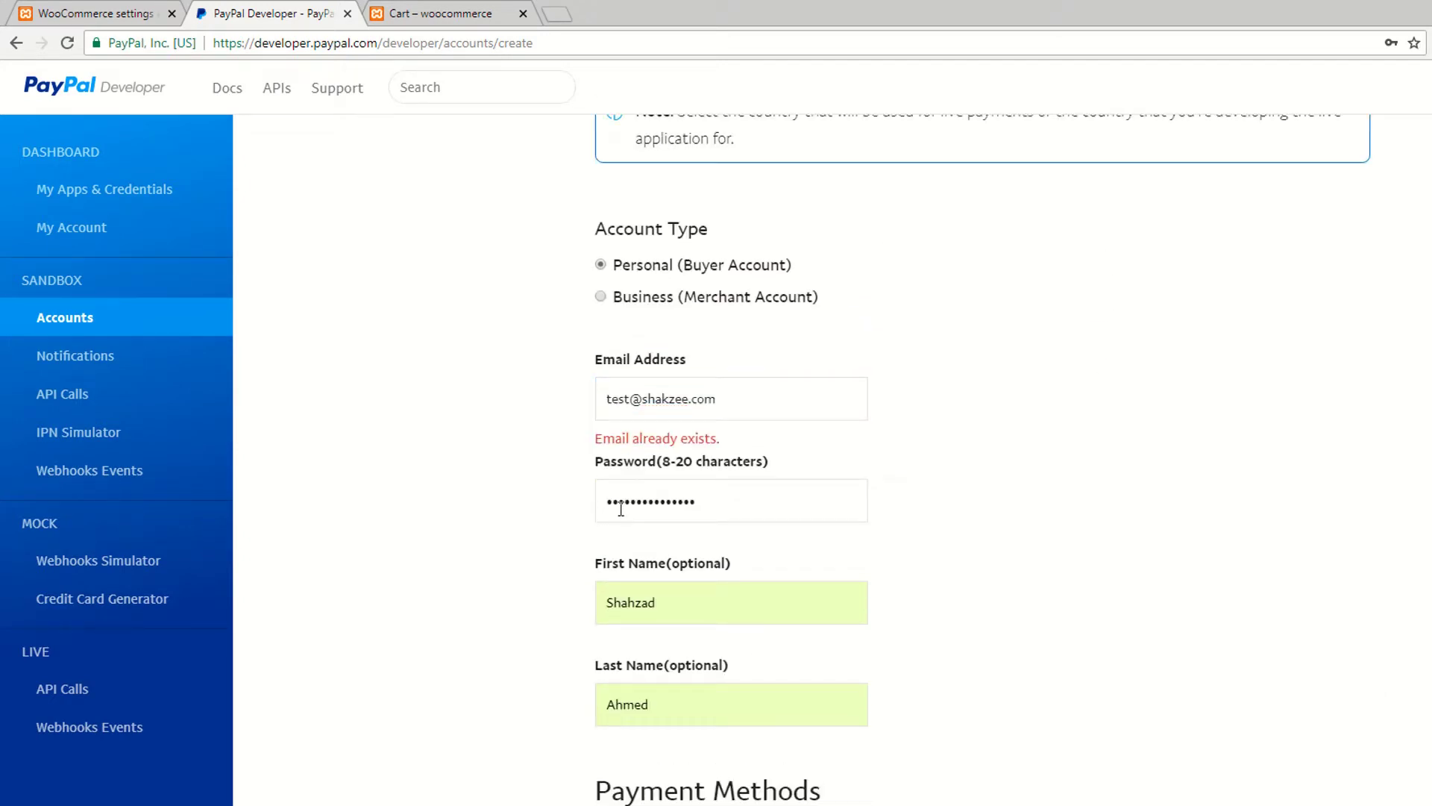
triple_click(745, 403)
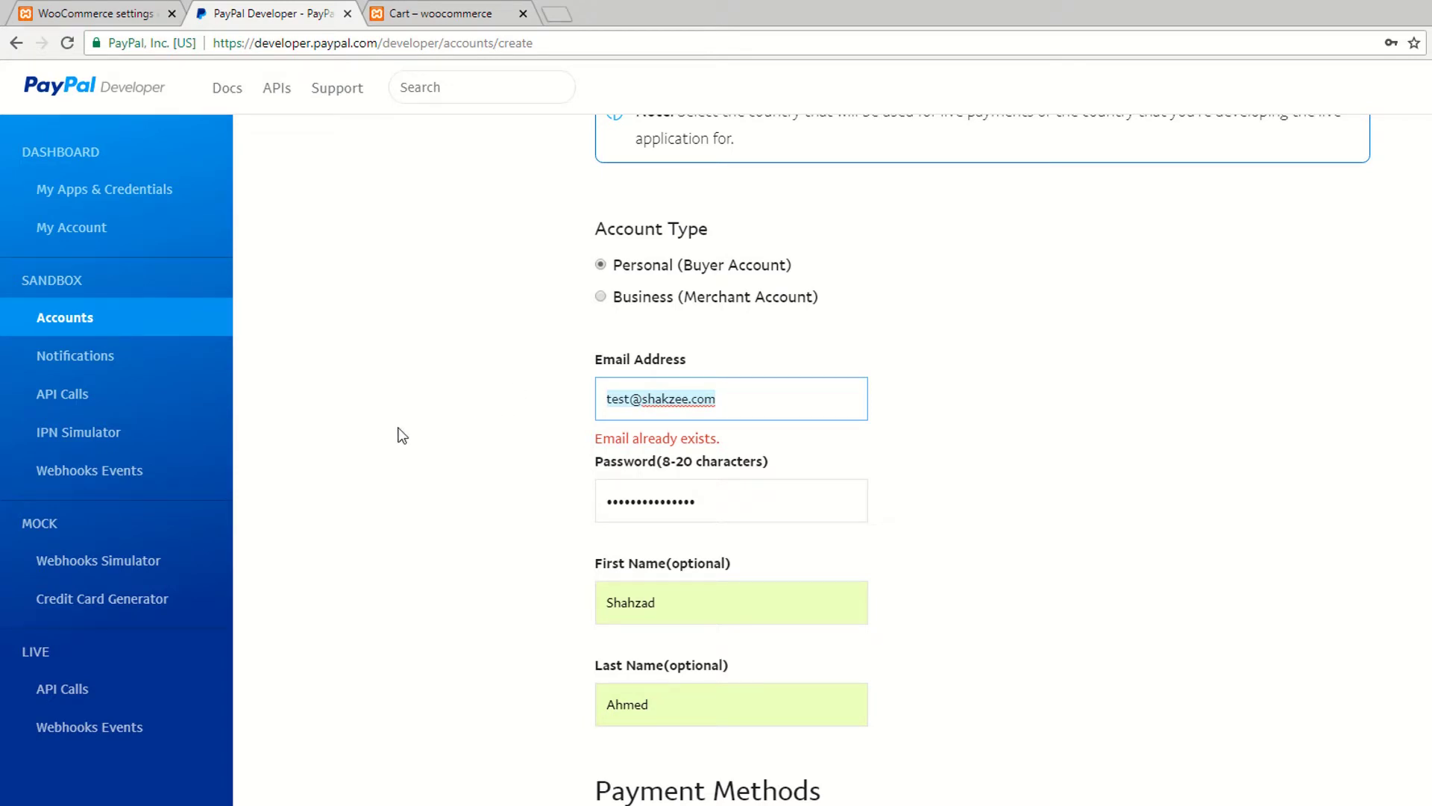
click(43, 329)
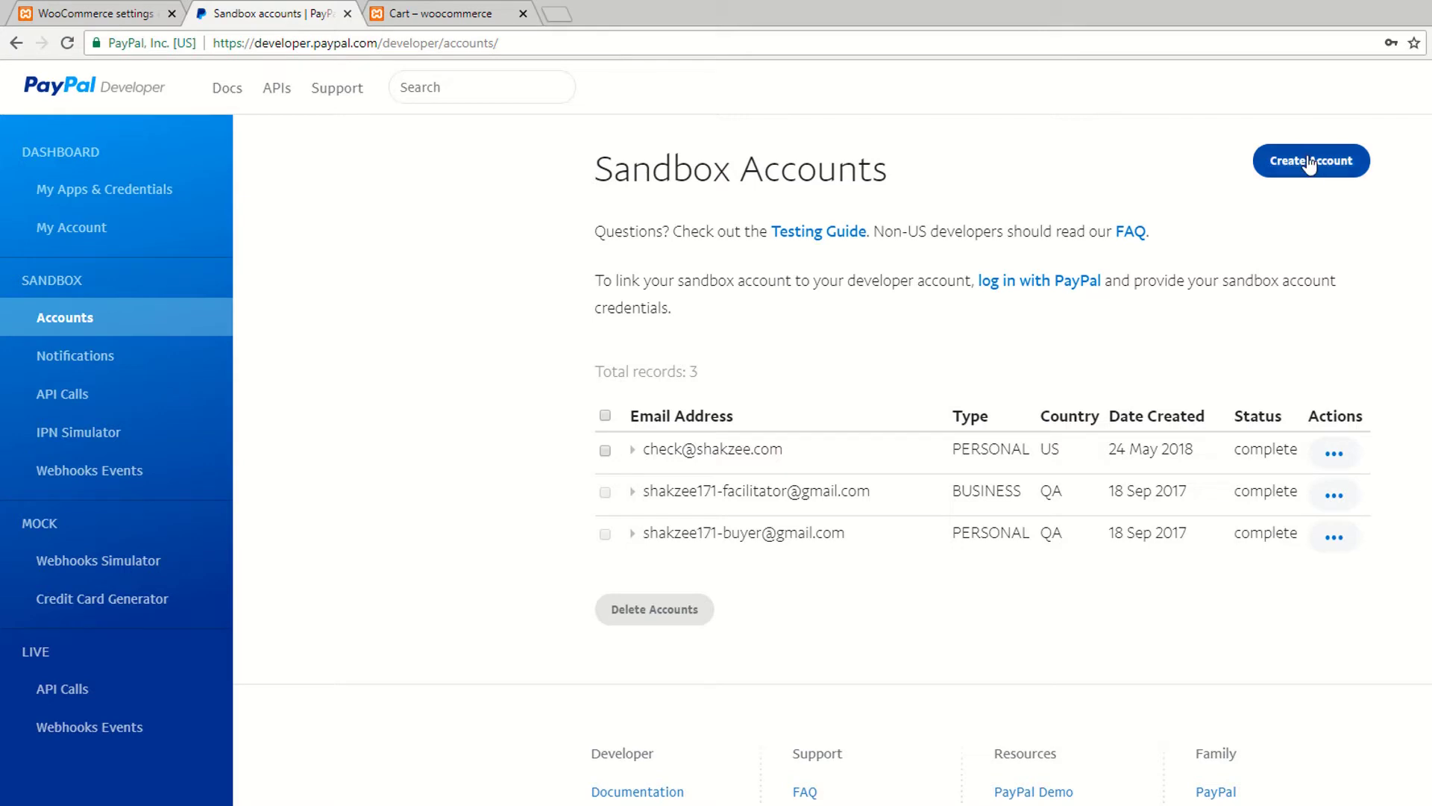
Step: Start a new sandbox account and enter the buyer's email address and password
click(1332, 162)
scroll(796, 396, down, 4)
click(623, 493)
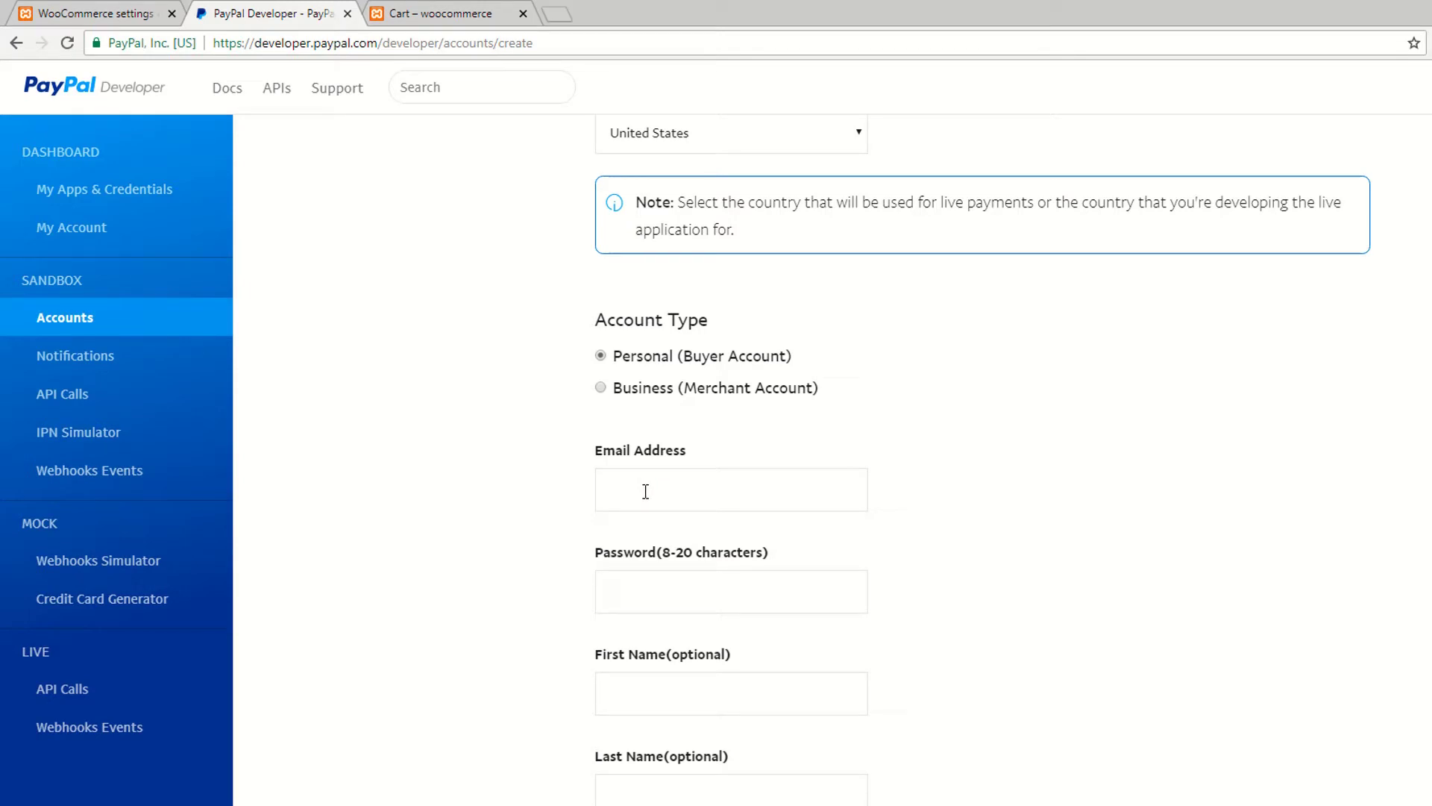
click(658, 498)
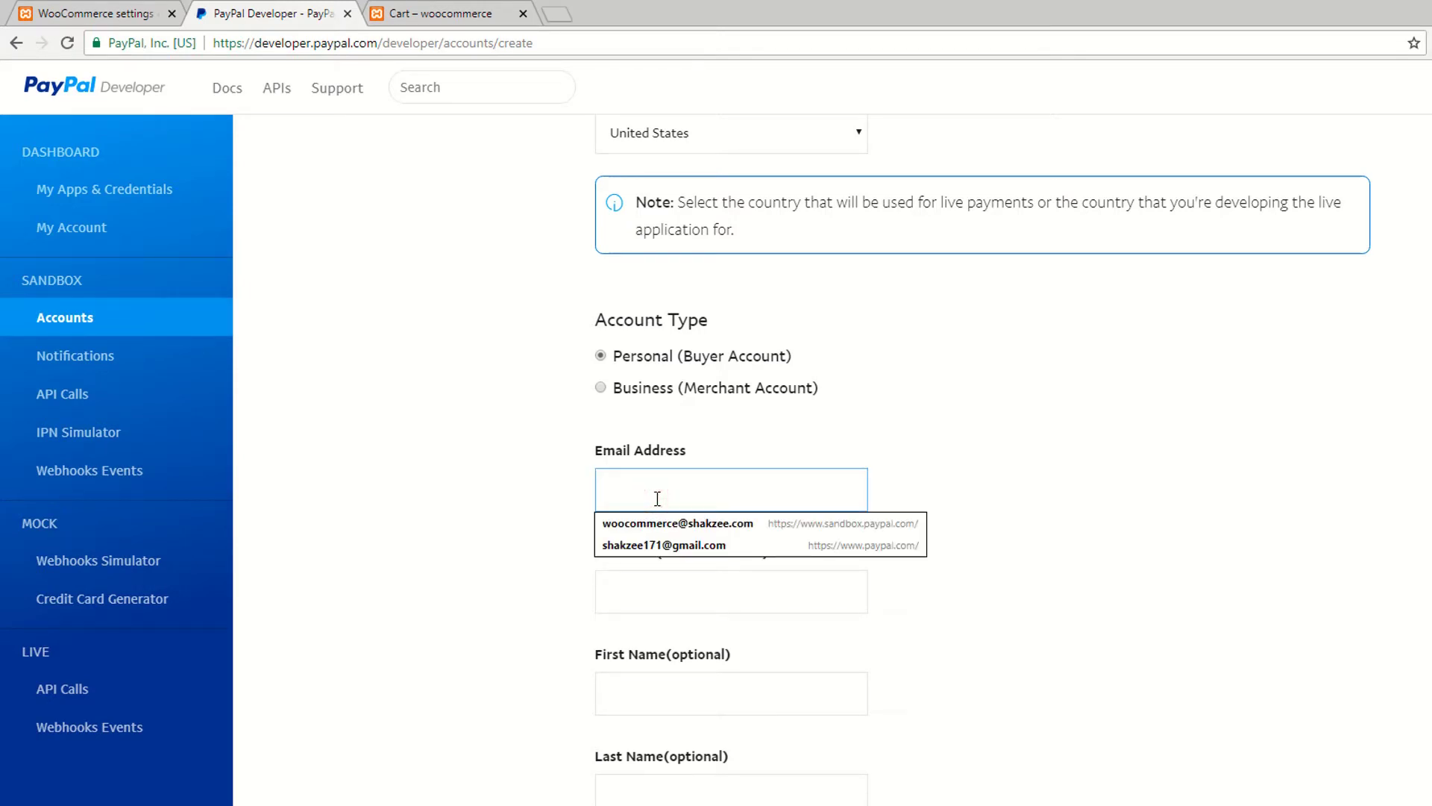
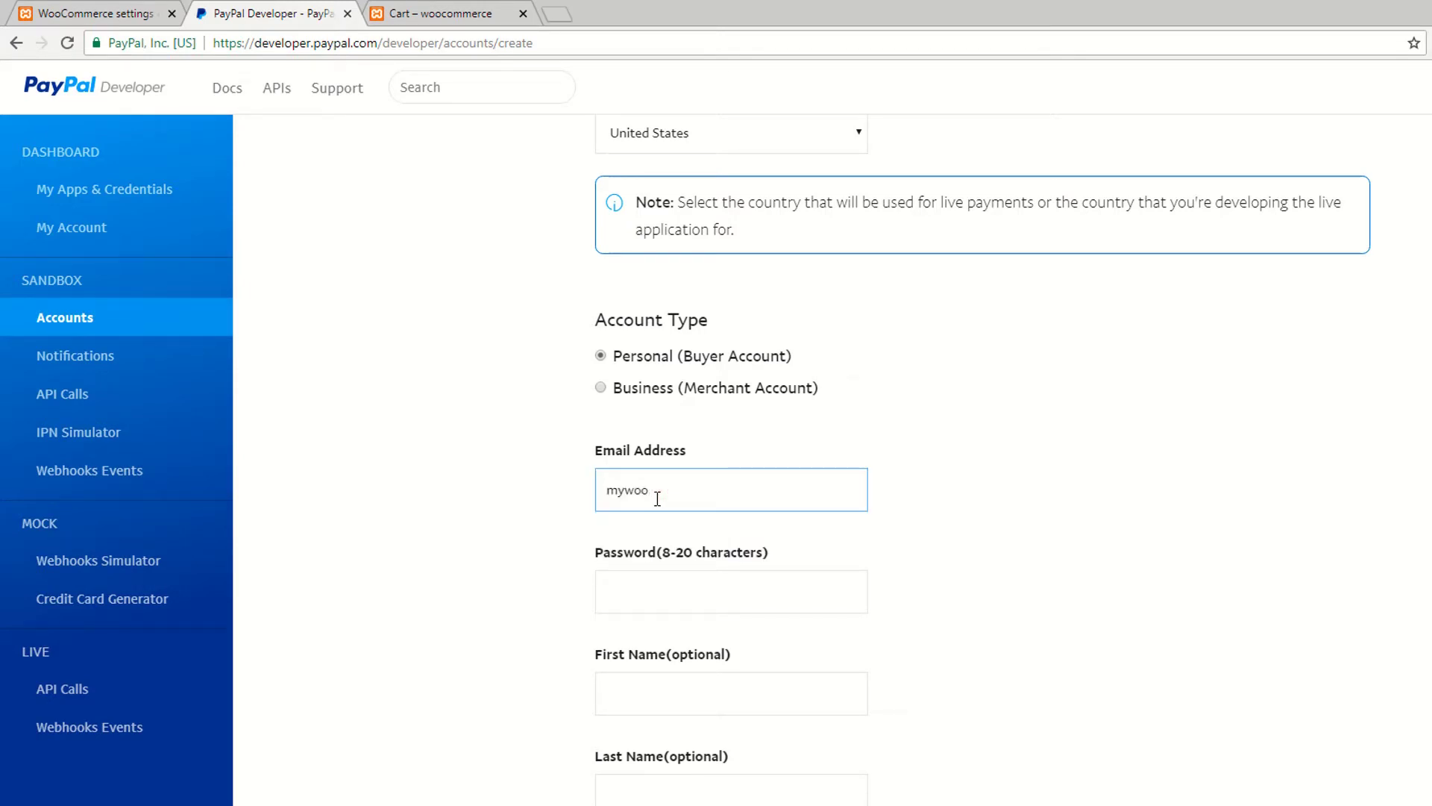
key(Tab)
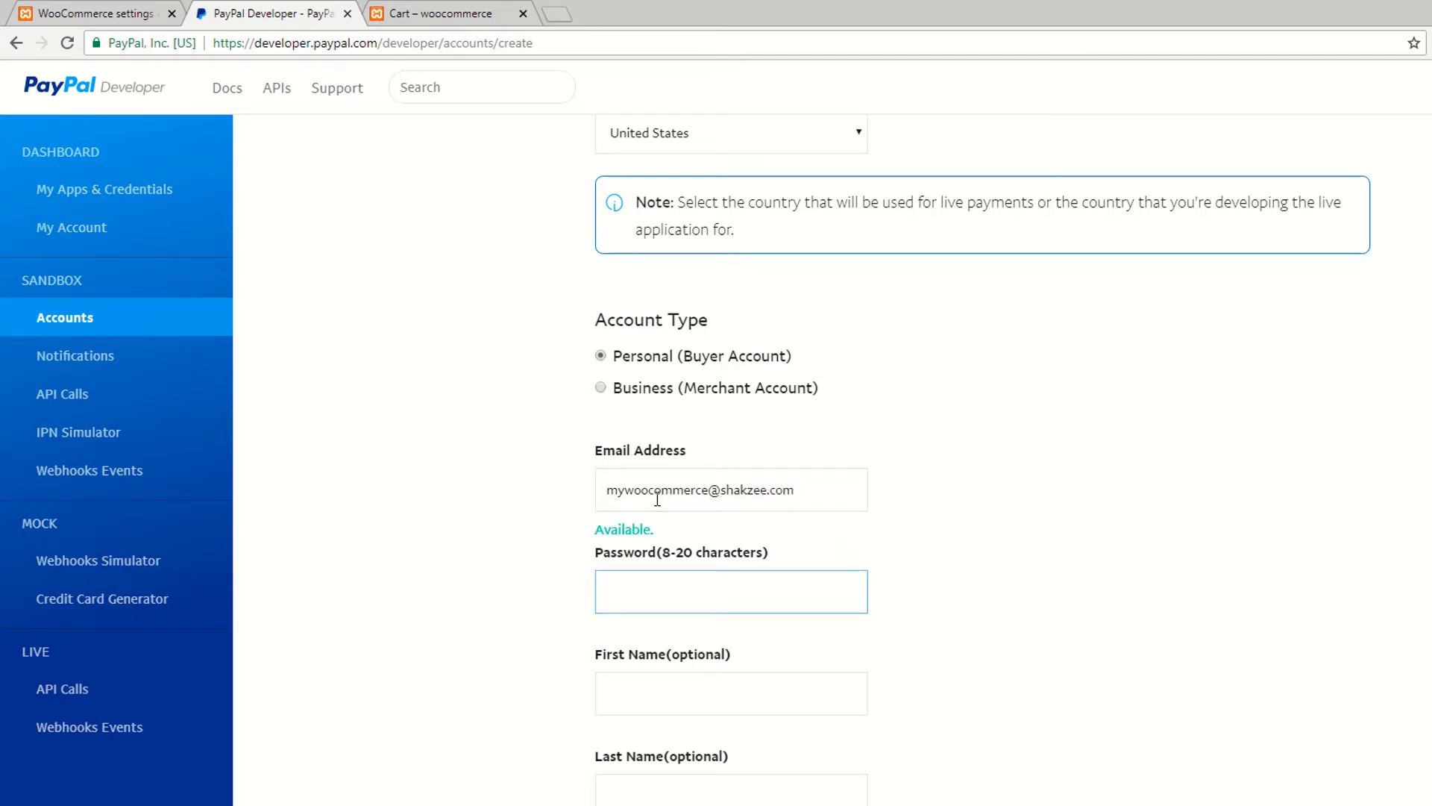
click(614, 595)
text(mywoocommerce123)
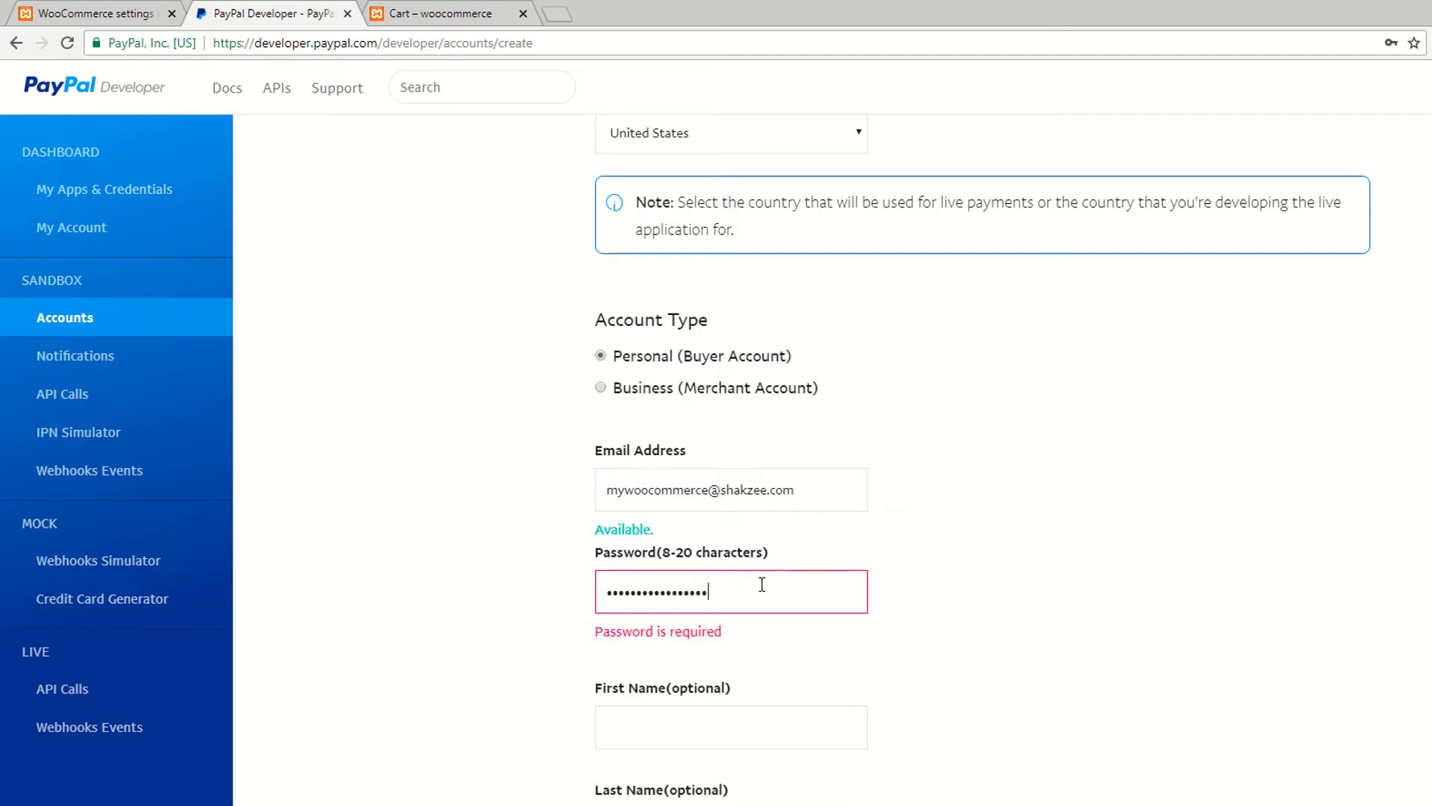
Step: Fill the name from a suggestion, set PayPal Balance to 1500, and create the account
scroll(753, 587, down, 4)
click(657, 421)
click(671, 458)
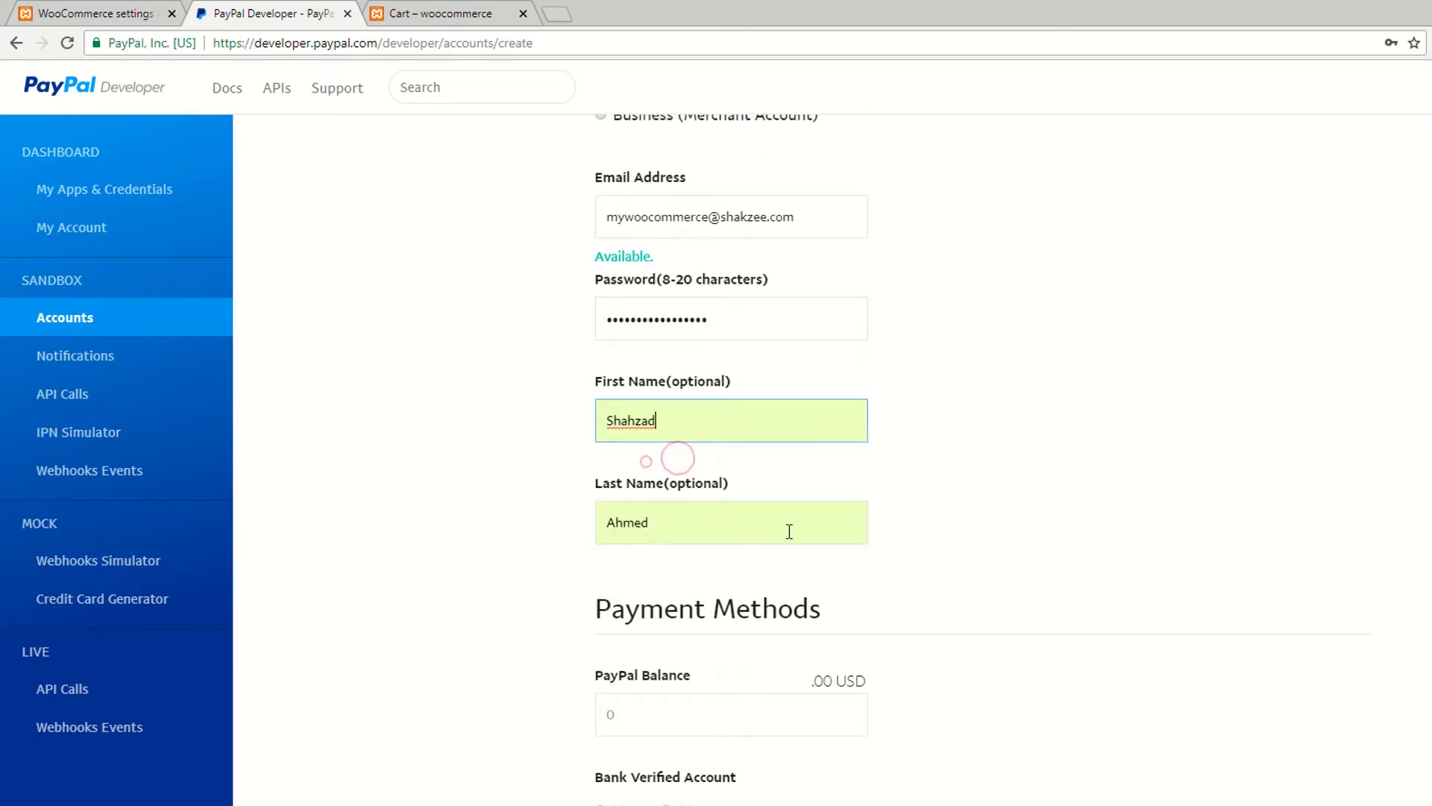
scroll(729, 526, down, 3)
scroll(711, 512, down, 3)
click(640, 362)
text(1500)
scroll(668, 334, down, 3)
scroll(719, 470, up, 3)
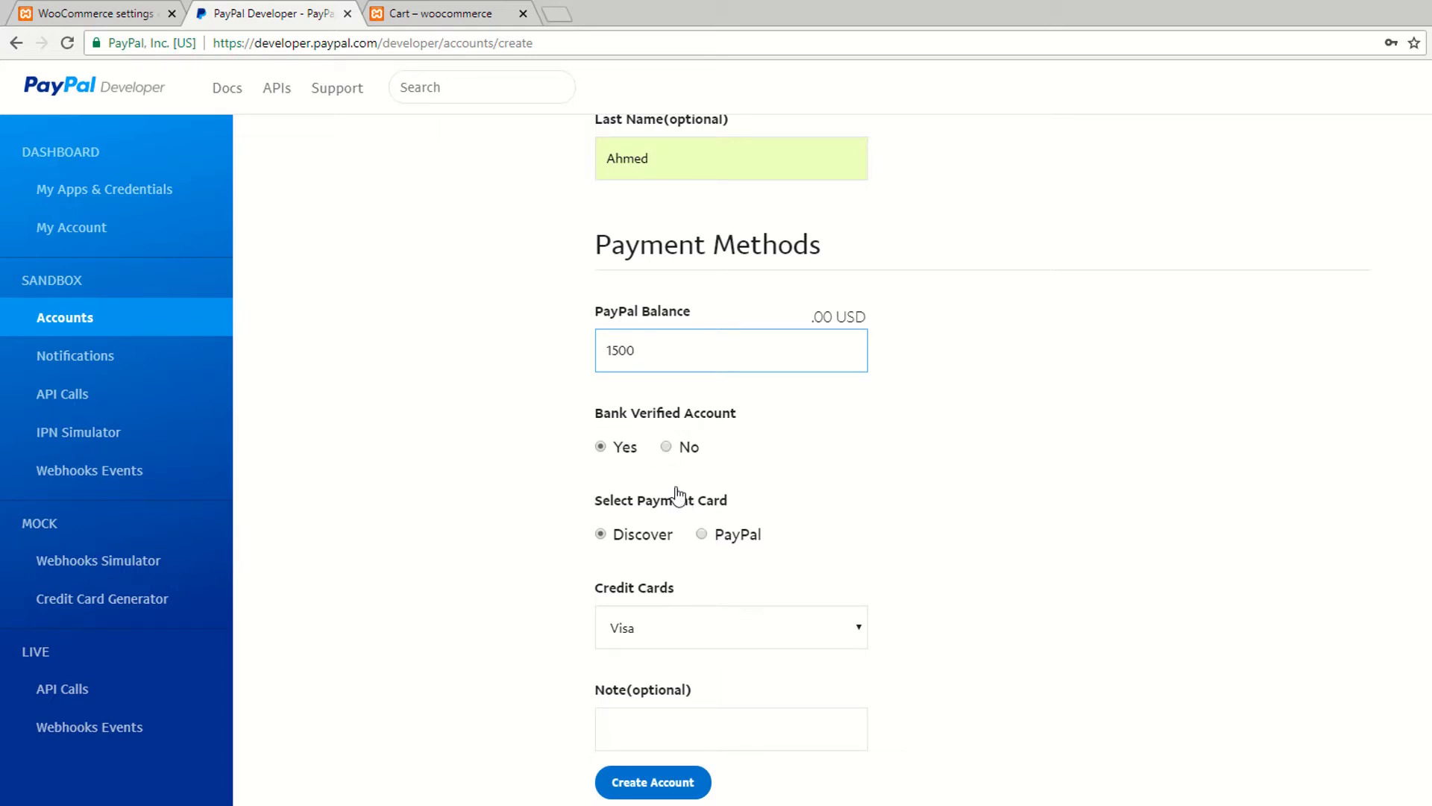
click(622, 620)
scroll(607, 624, down, 3)
click(640, 598)
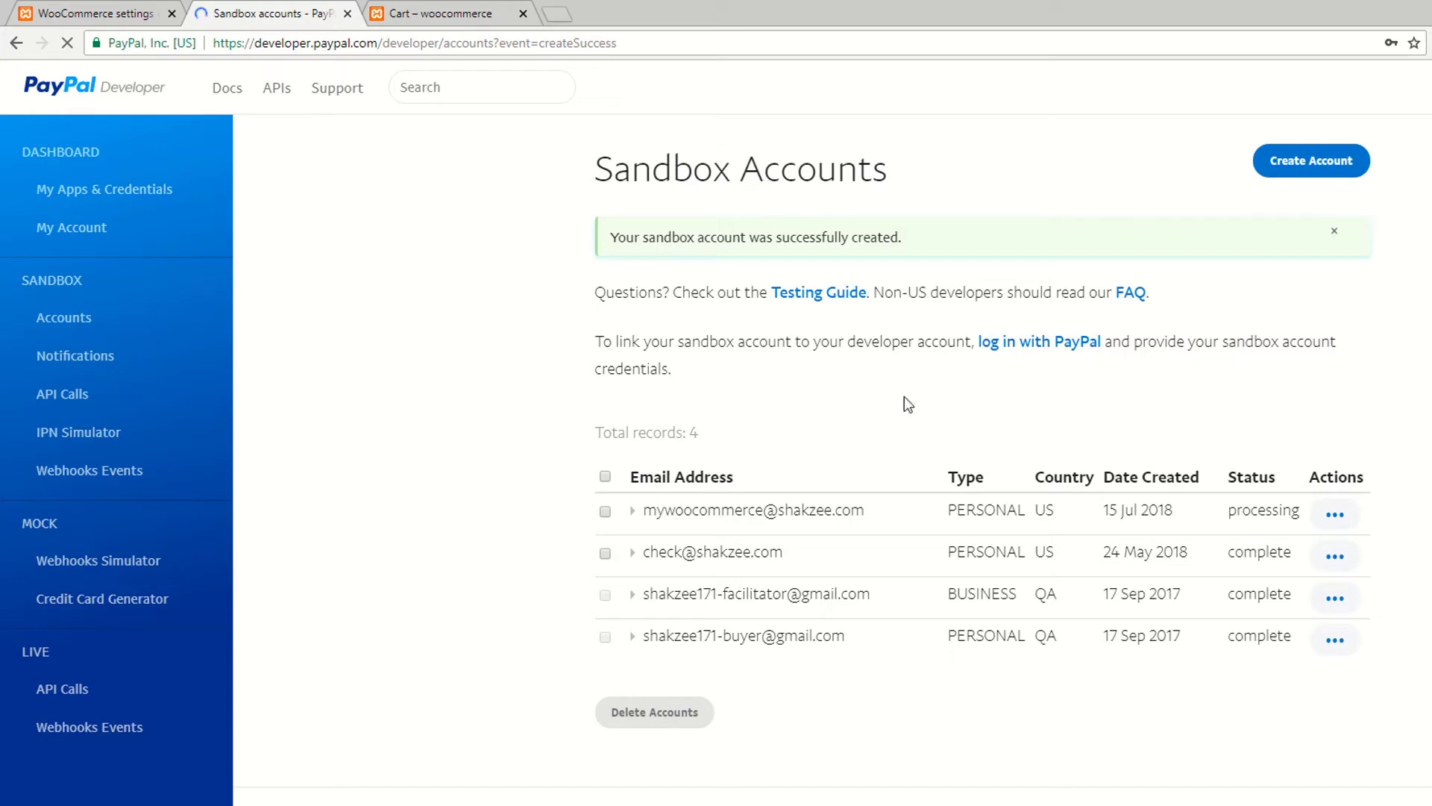
Step: Copy the new buyer's email and open the storefront from the WooCommerce admin bar
drag(646, 515, 858, 511)
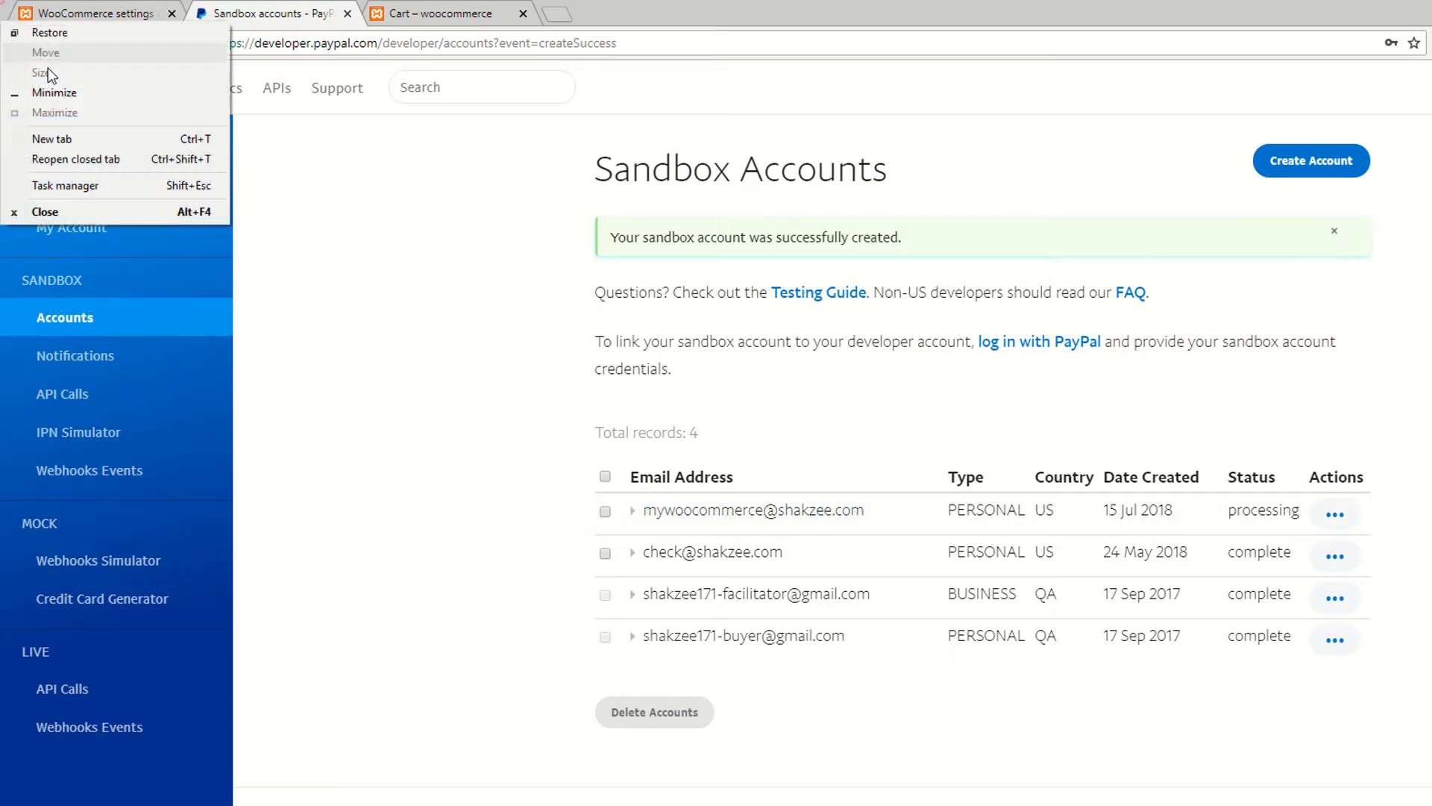
click(95, 14)
middle_click(73, 137)
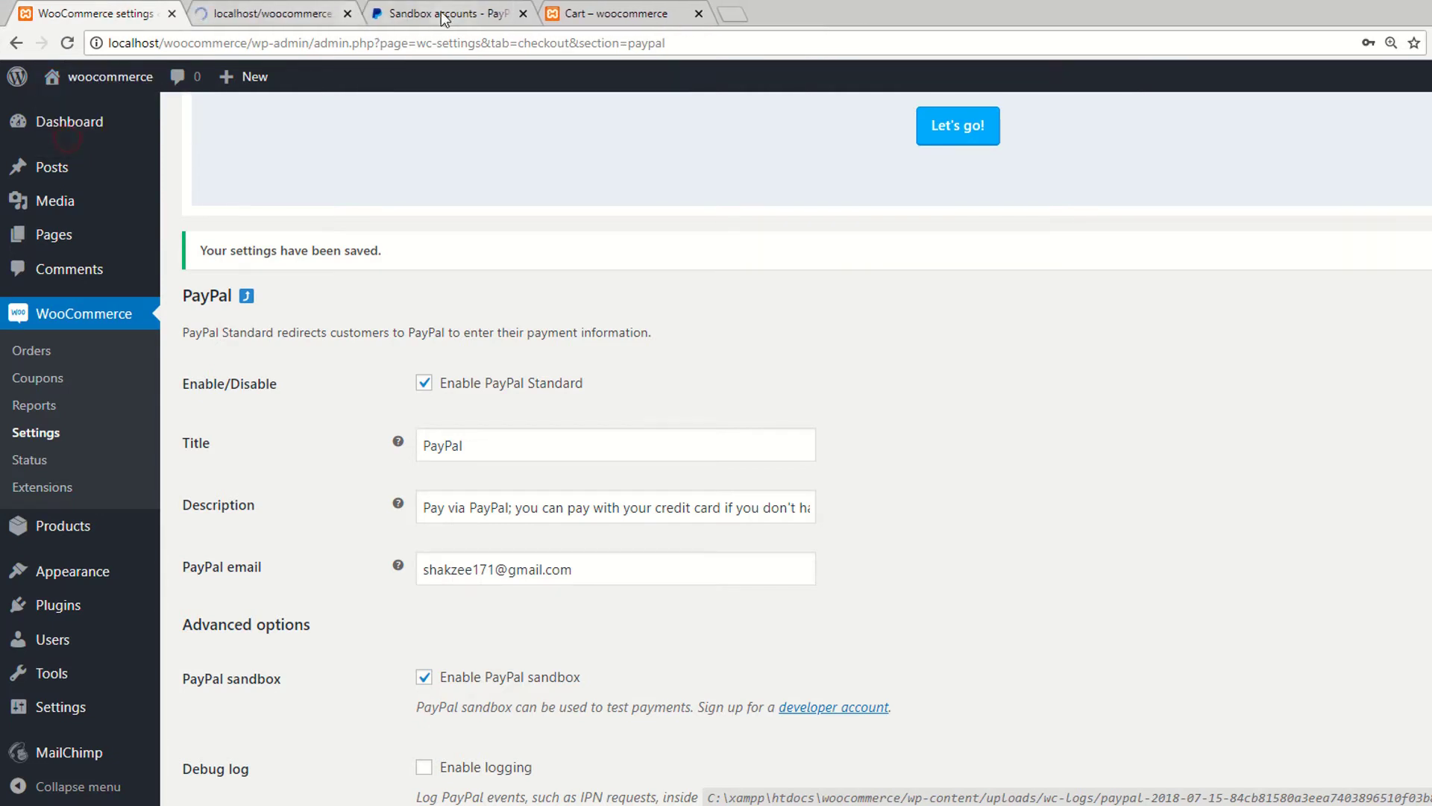
Step: Open the Iphone 6x plus product and go to checkout from the cart
click(267, 17)
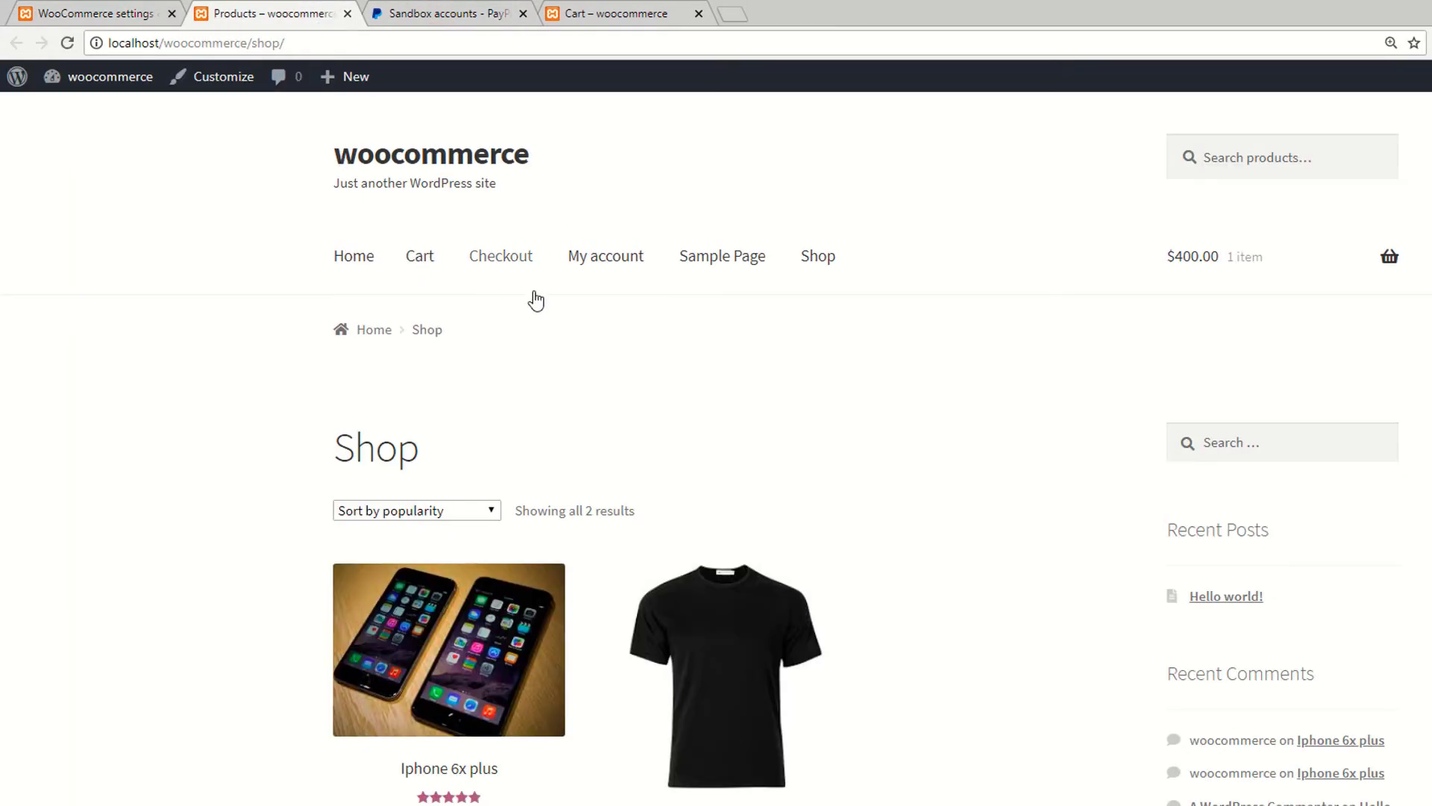
scroll(519, 302, down, 2)
click(442, 484)
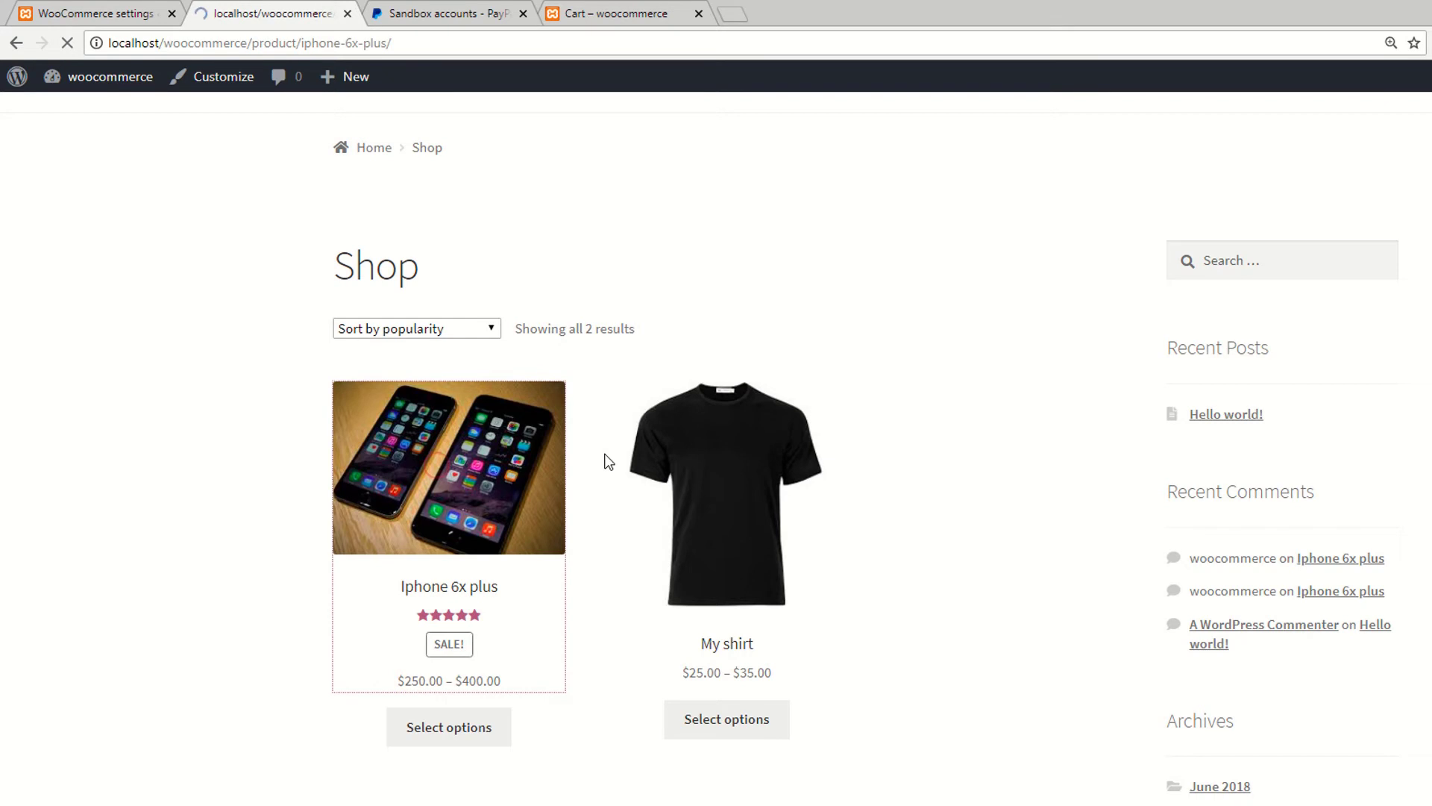
scroll(657, 524, down, 1)
scroll(656, 524, down, 3)
scroll(844, 557, up, 4)
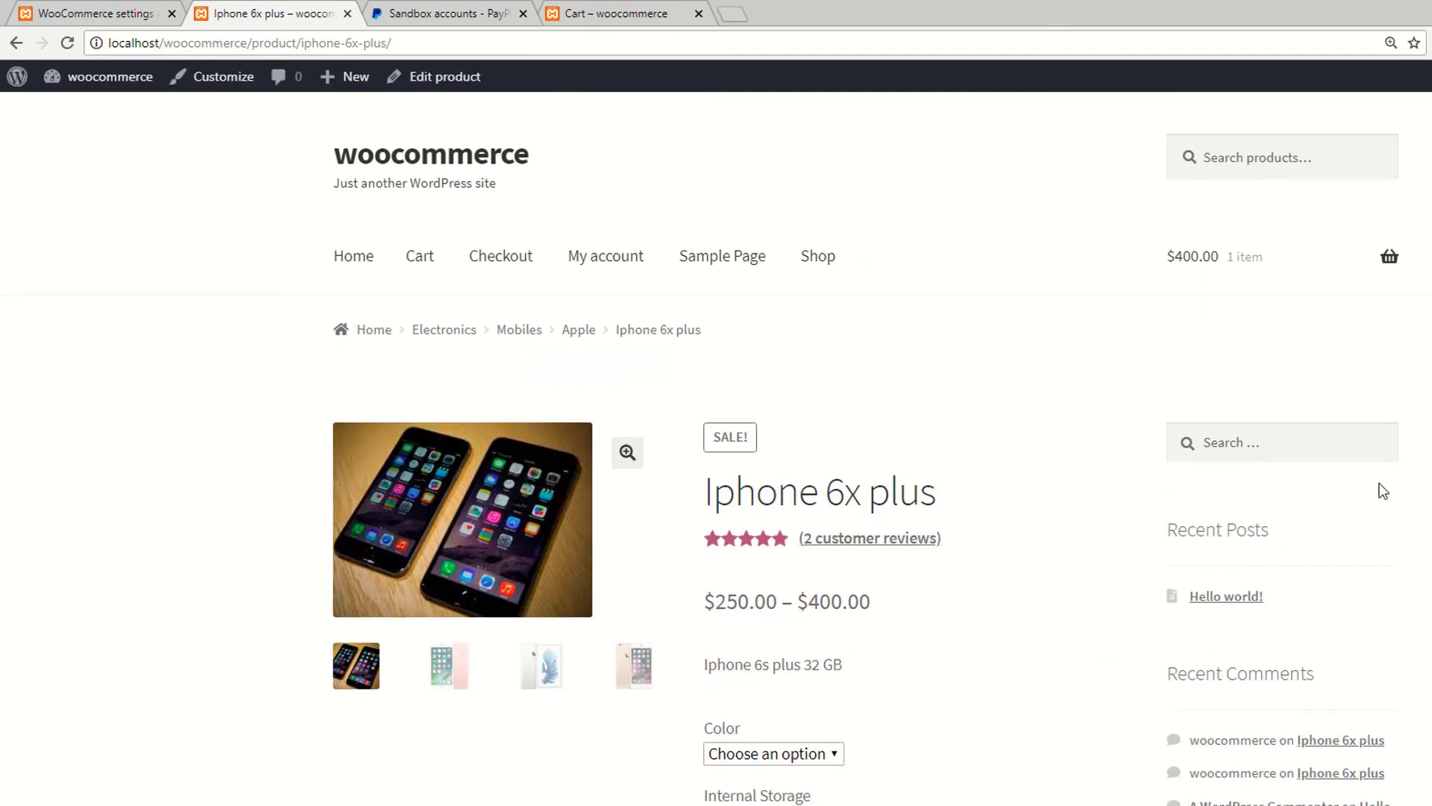
mouse_move(1261, 298)
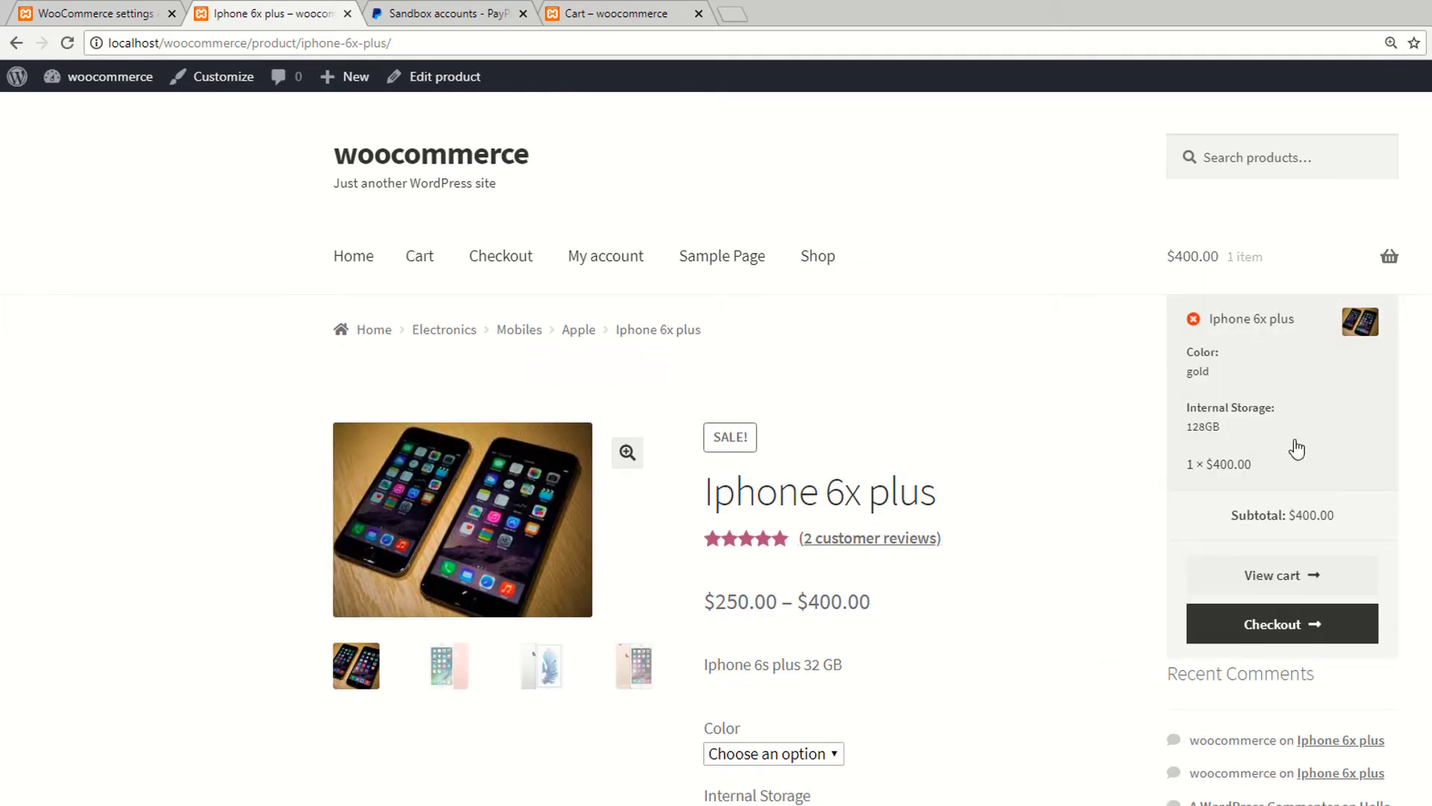
click(1277, 623)
Step: Review the checkout and send the $402.00 order to PayPal
click(416, 9)
click(272, 14)
scroll(507, 440, down, 10)
scroll(508, 422, up, 6)
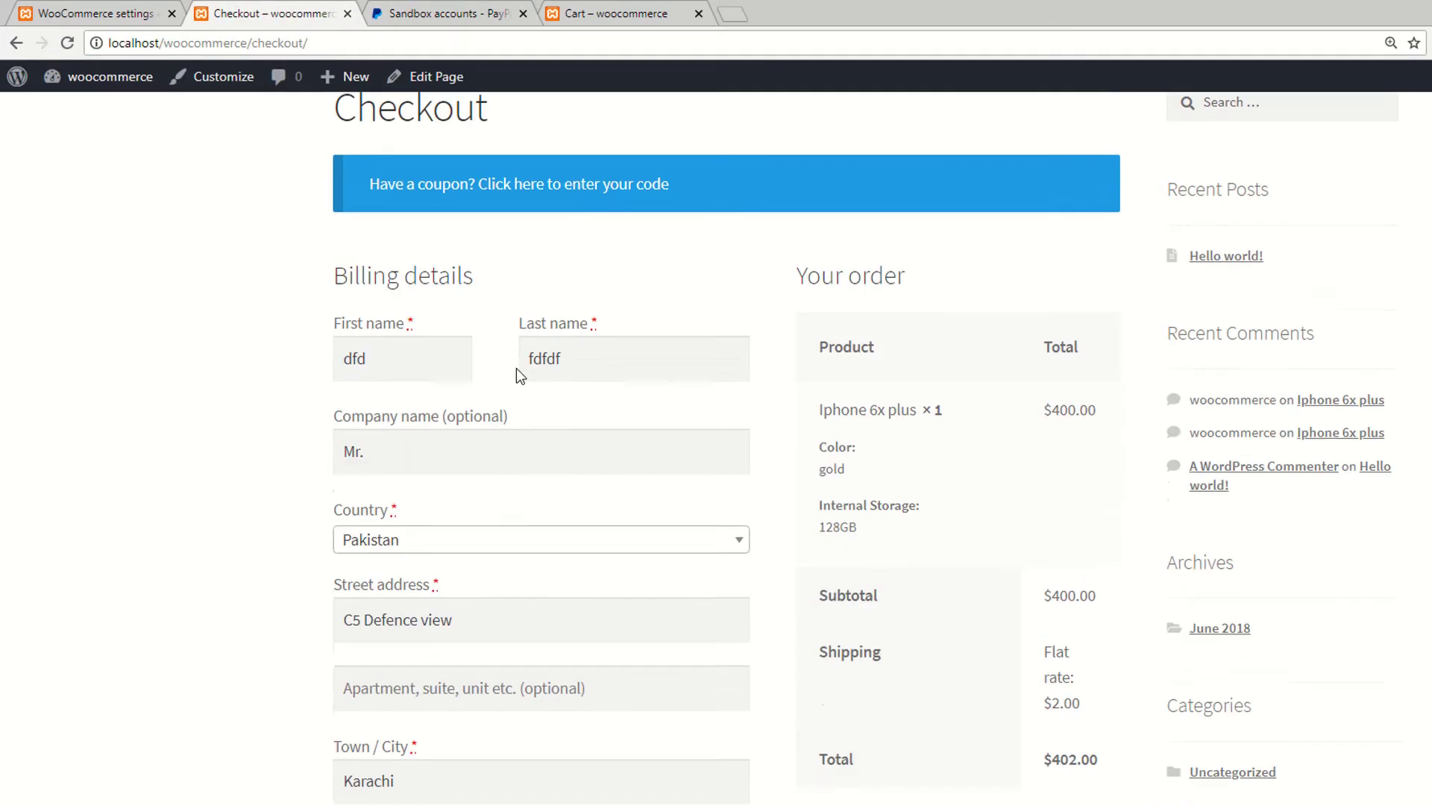
scroll(516, 369, down, 9)
scroll(970, 466, up, 2)
click(941, 776)
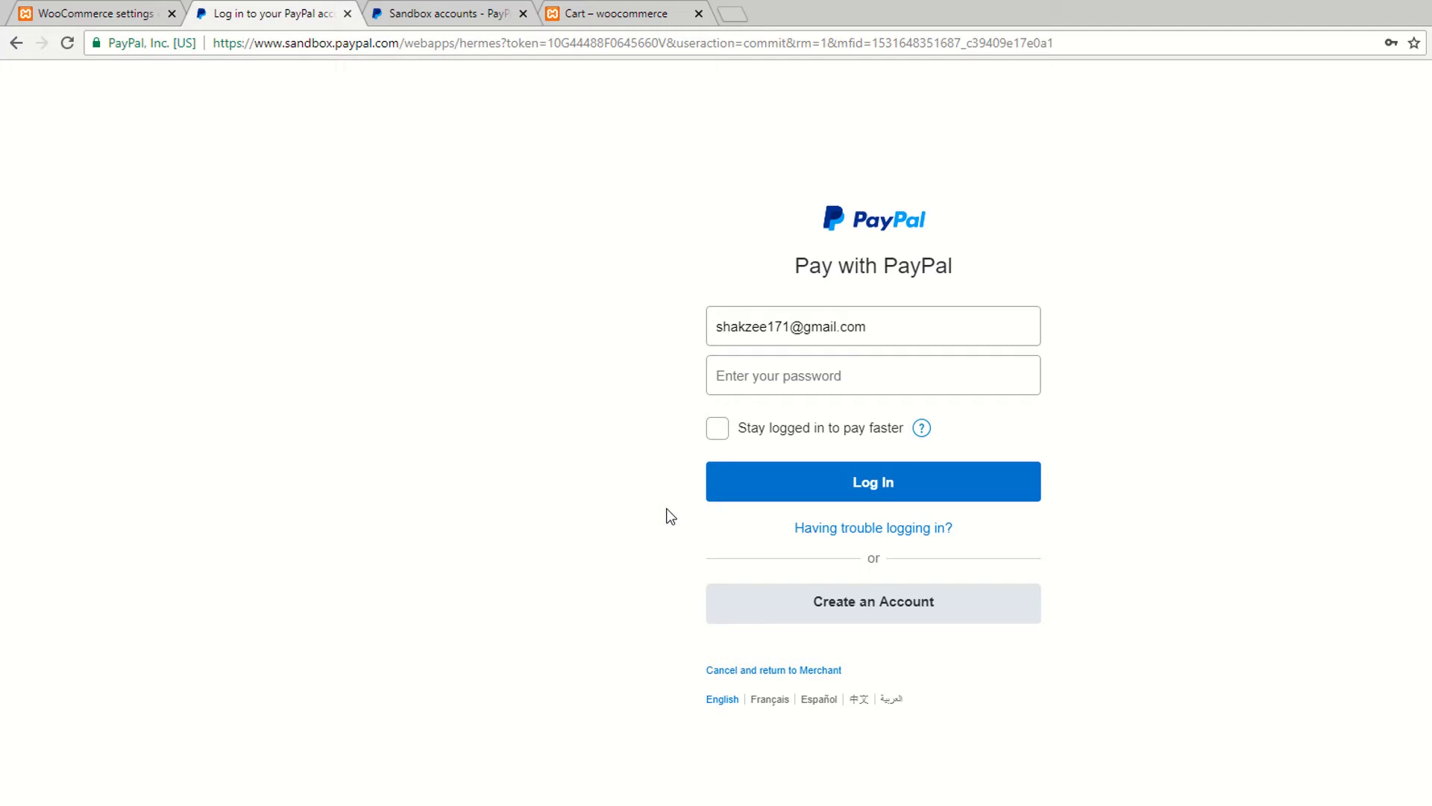
Step: Clear the prefilled login email and enter the new sandbox buyer's email
click(893, 338)
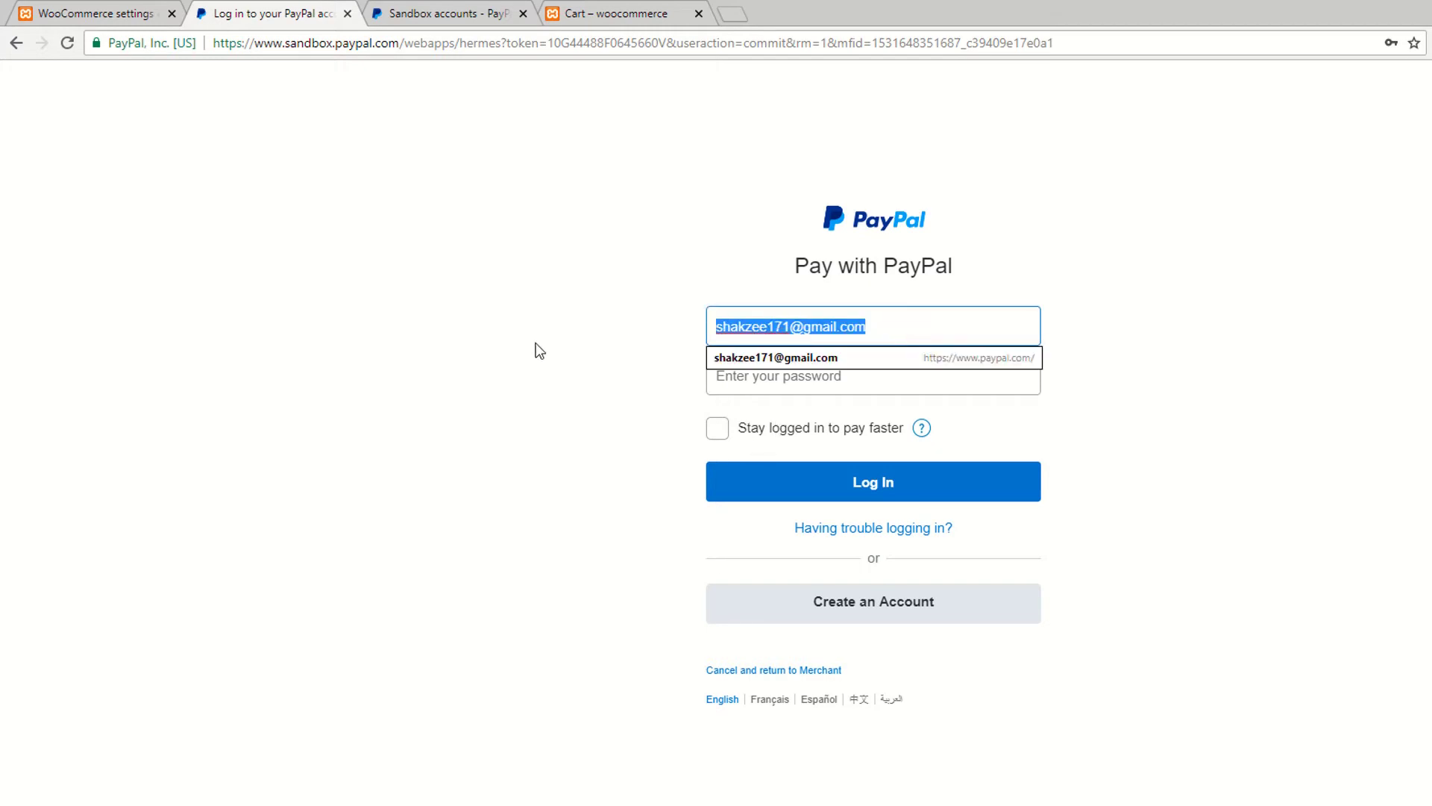
key(BackSpace)
click(447, 14)
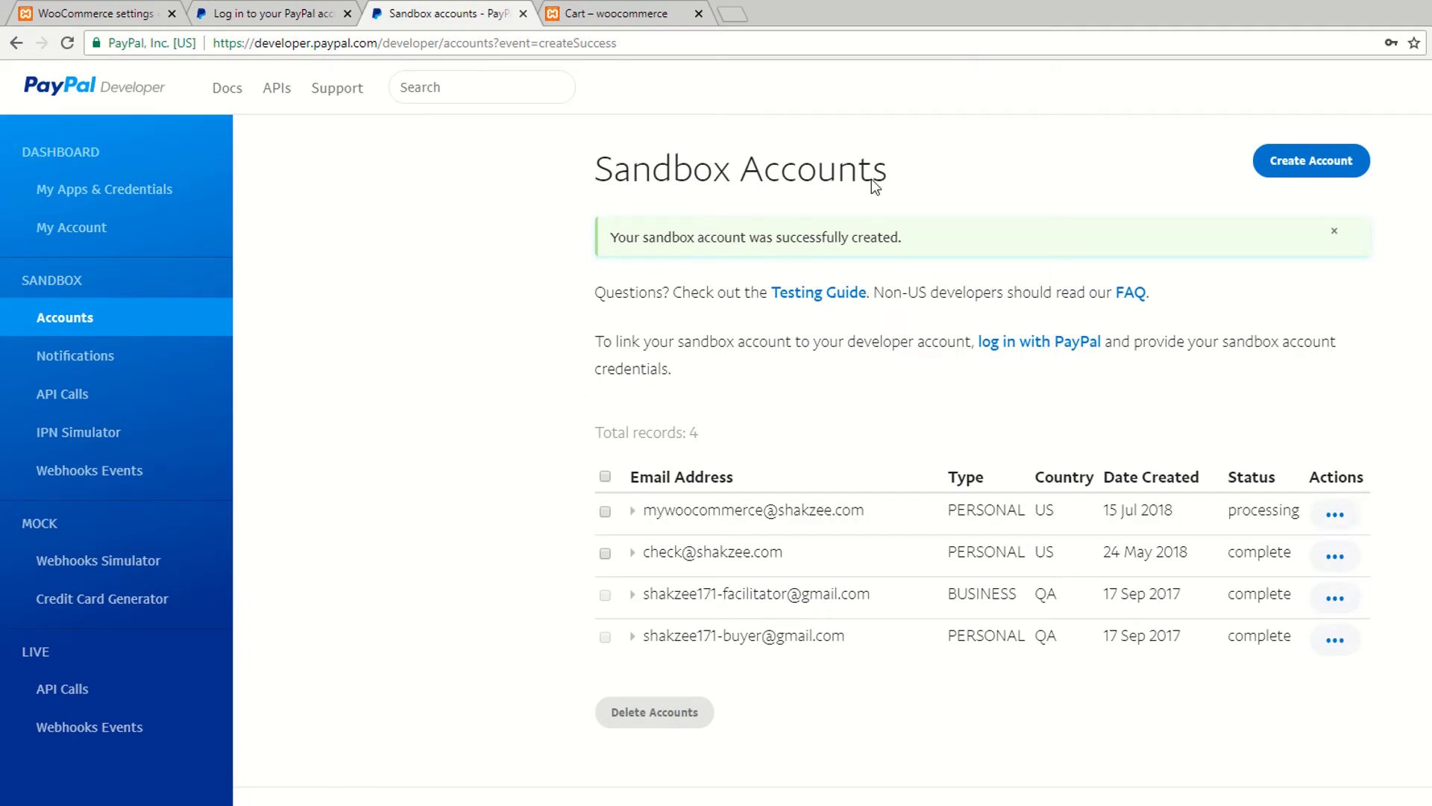
click(268, 14)
click(466, 12)
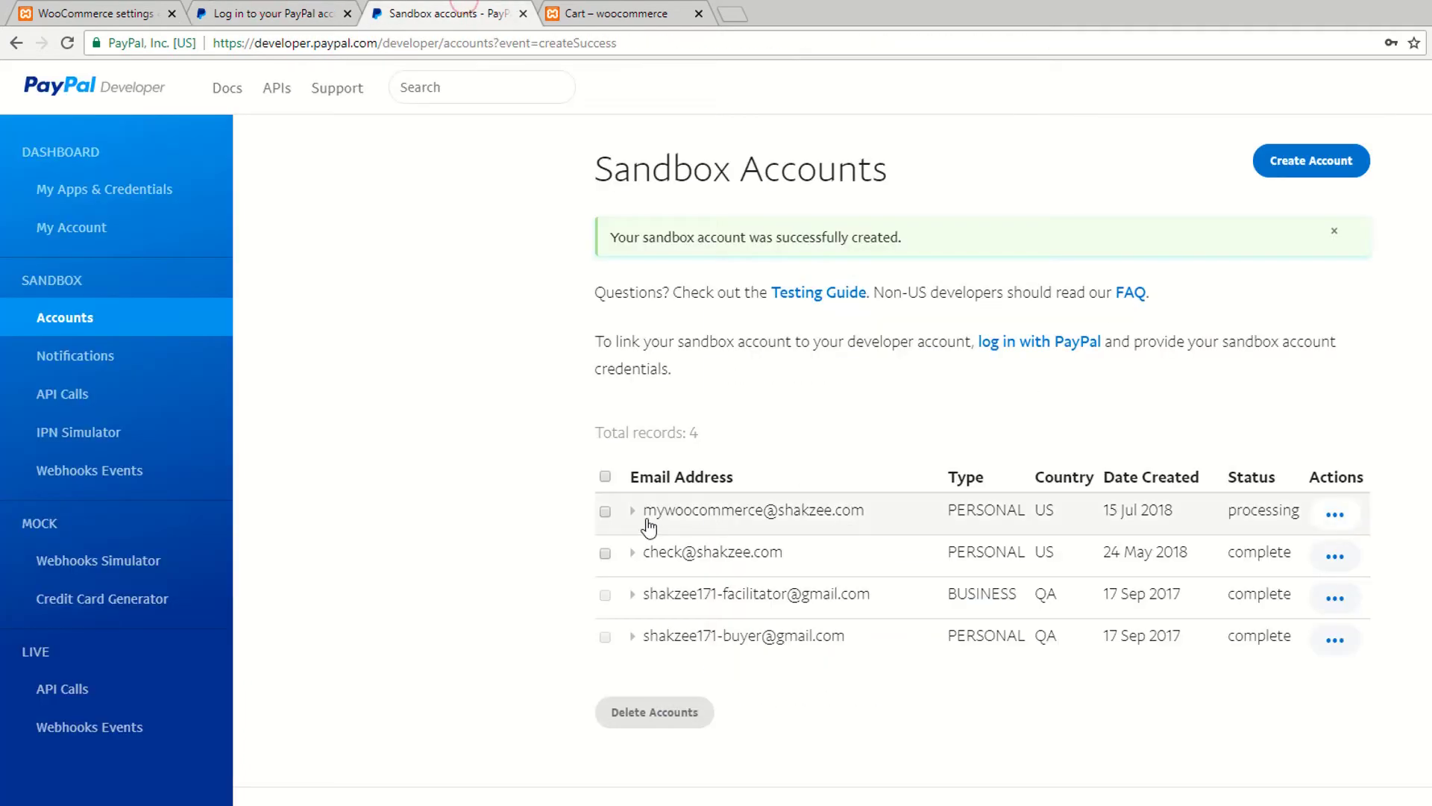
click(218, 11)
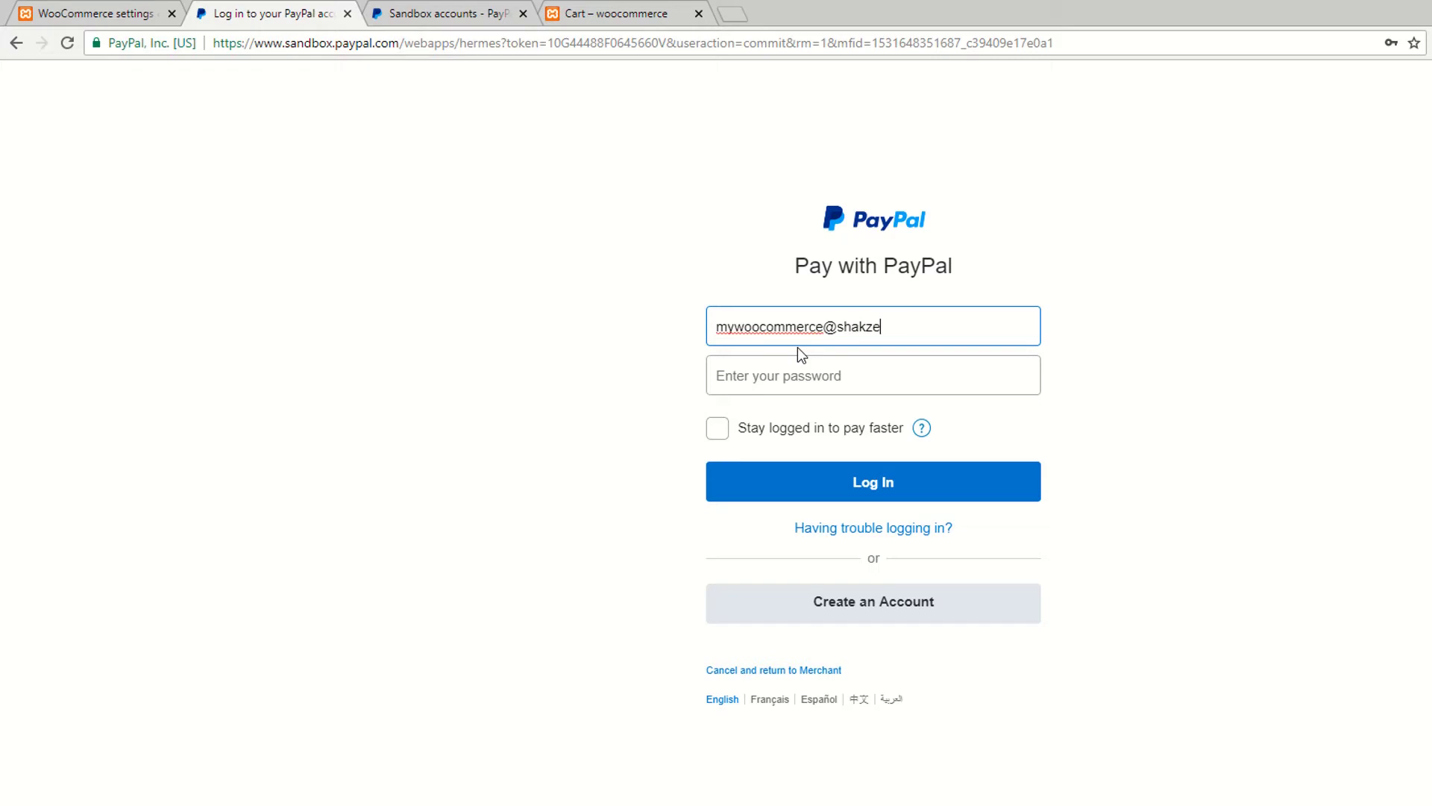
Step: Enter the buyer's password, log in, and save the password in the browser
click(780, 384)
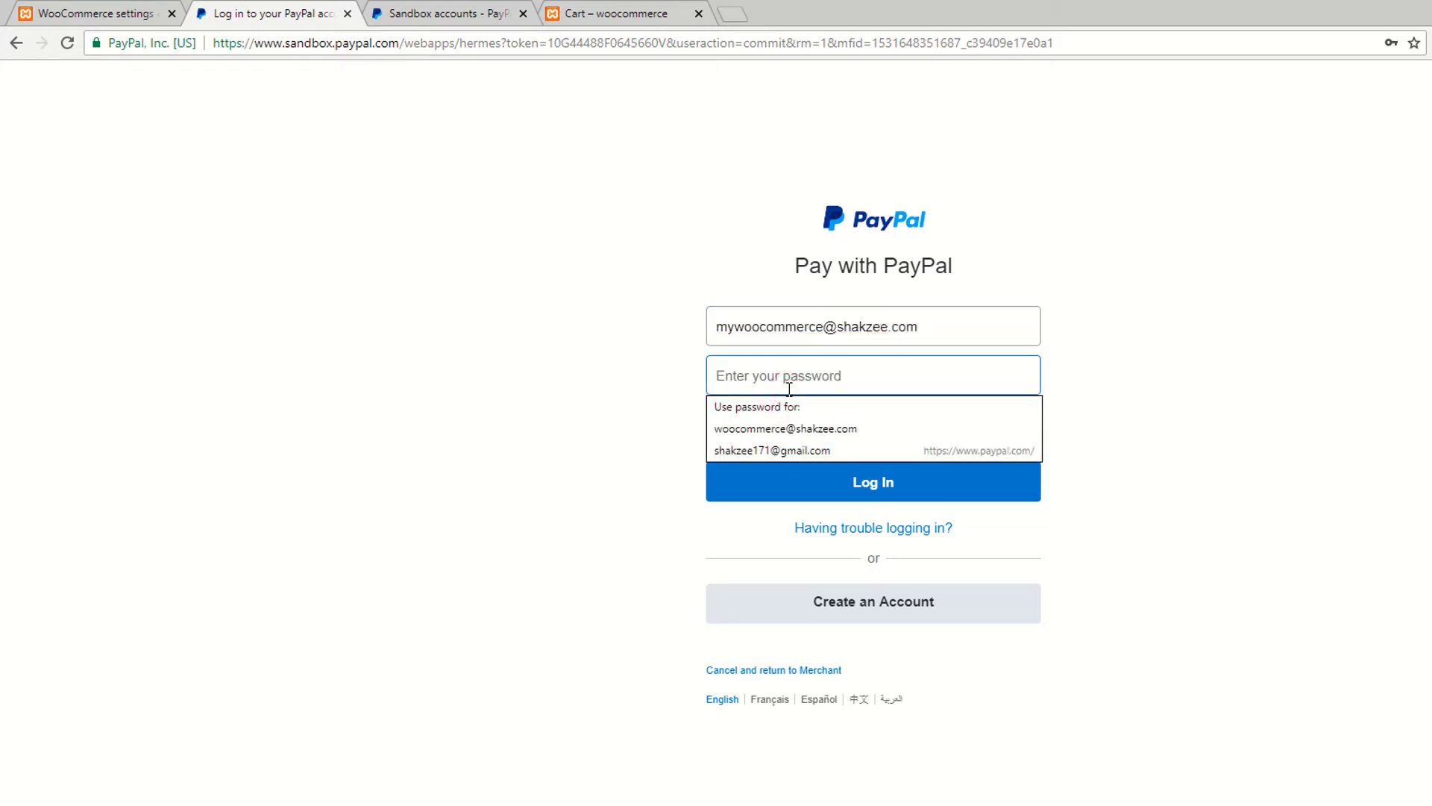
double_click(755, 321)
click(761, 371)
key(ctrl+v)
click(876, 485)
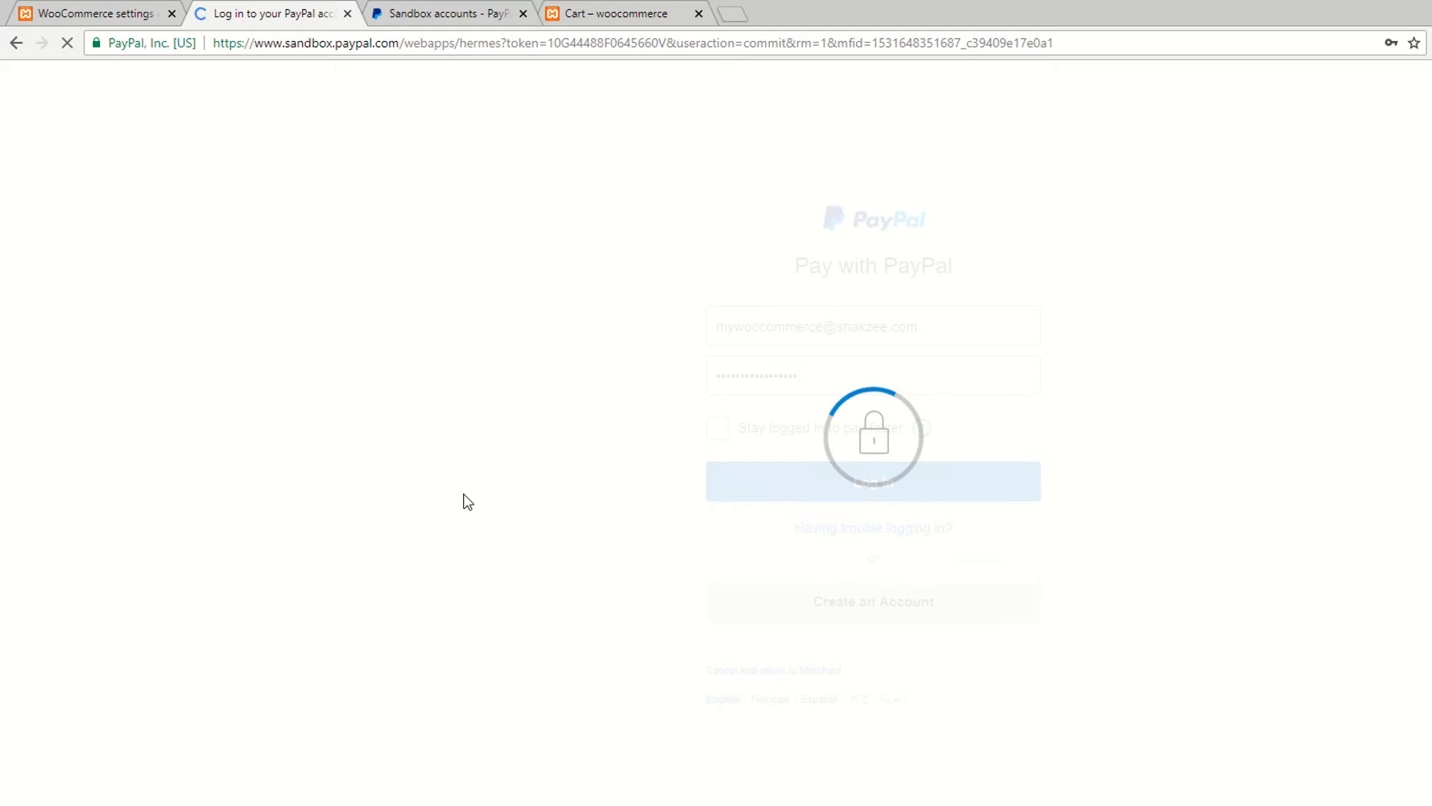
click(99, 15)
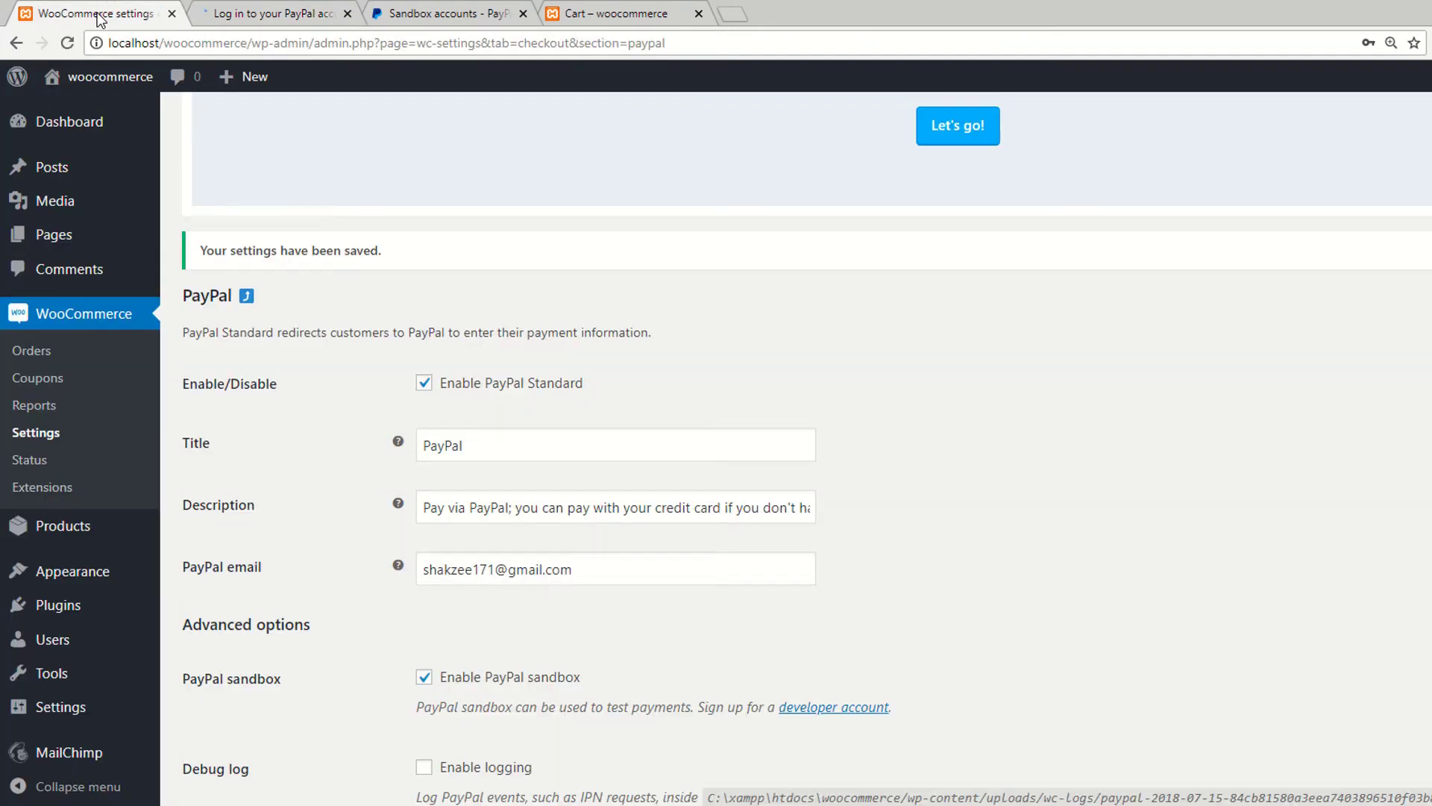
key(ctrl+Tab)
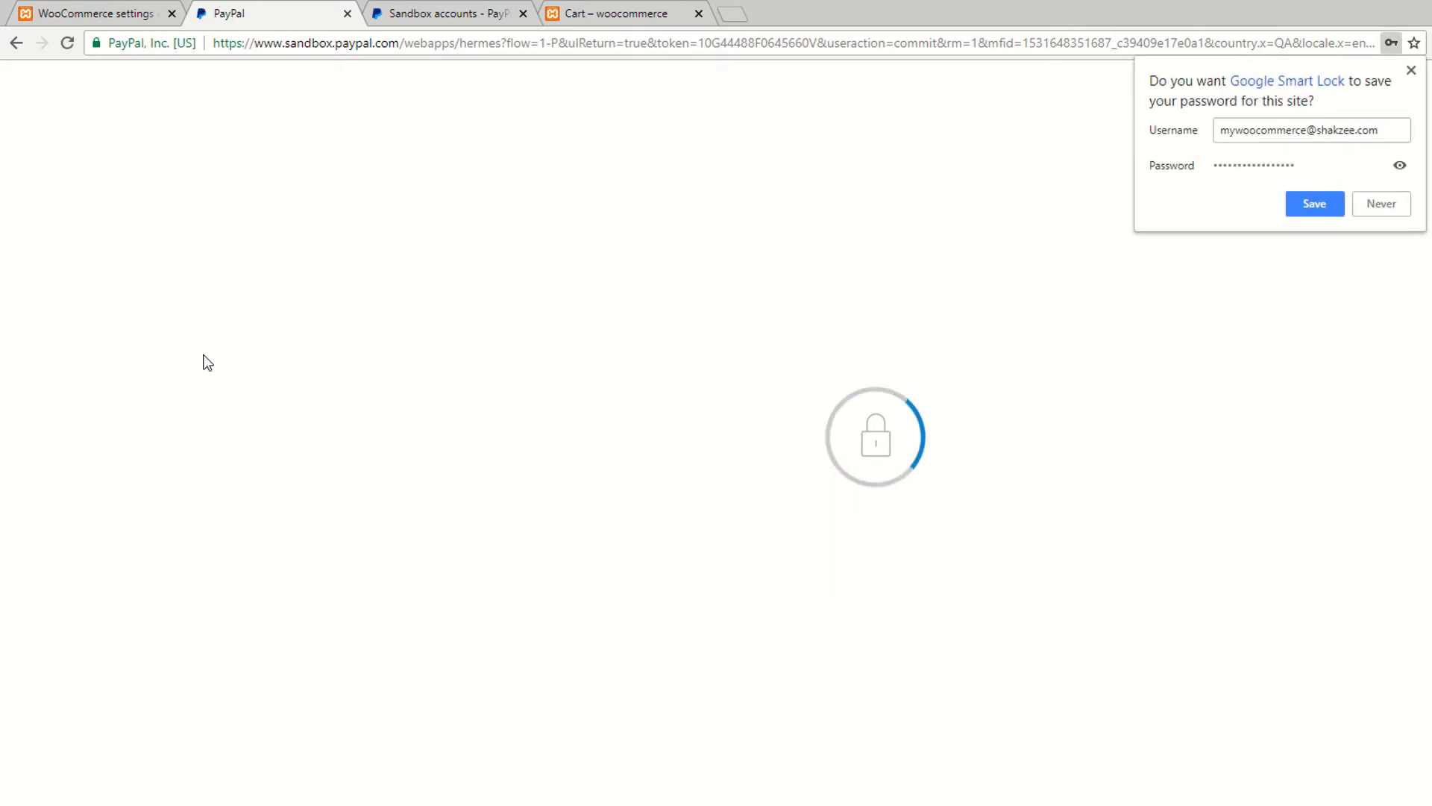
click(1314, 203)
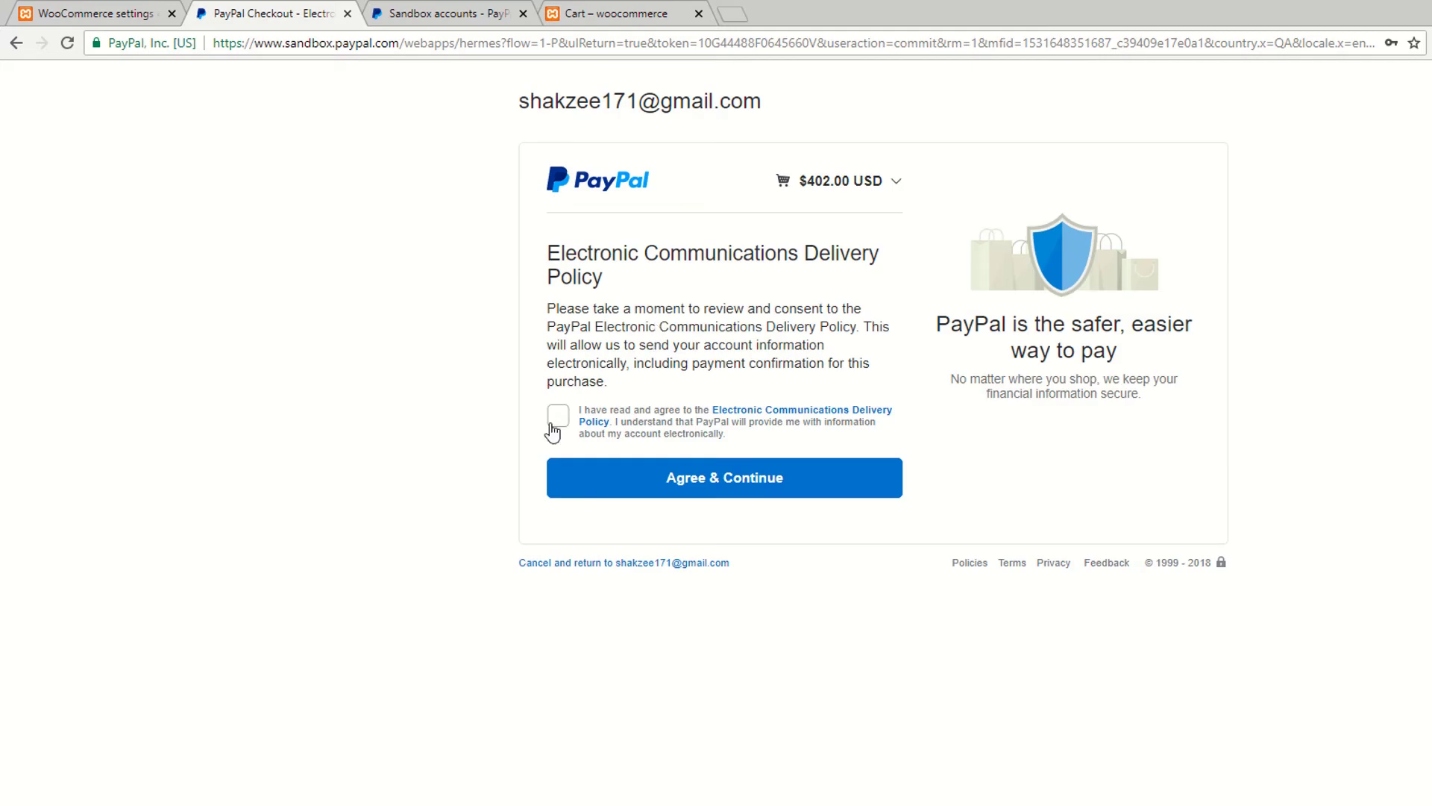
Step: Accept the communications policy and pay the $402.00 USD order from PayPal Balance
click(558, 416)
click(694, 478)
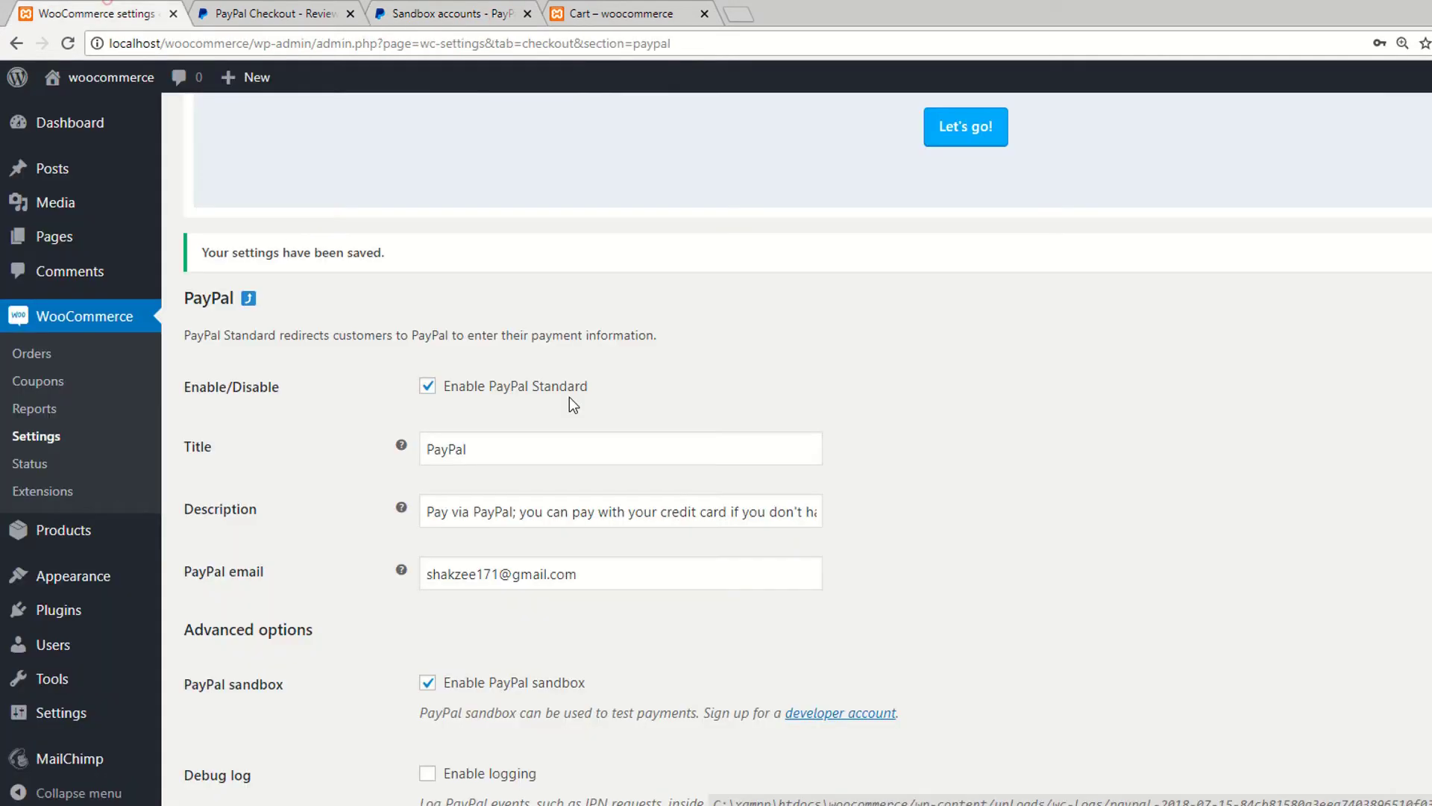
click(294, 9)
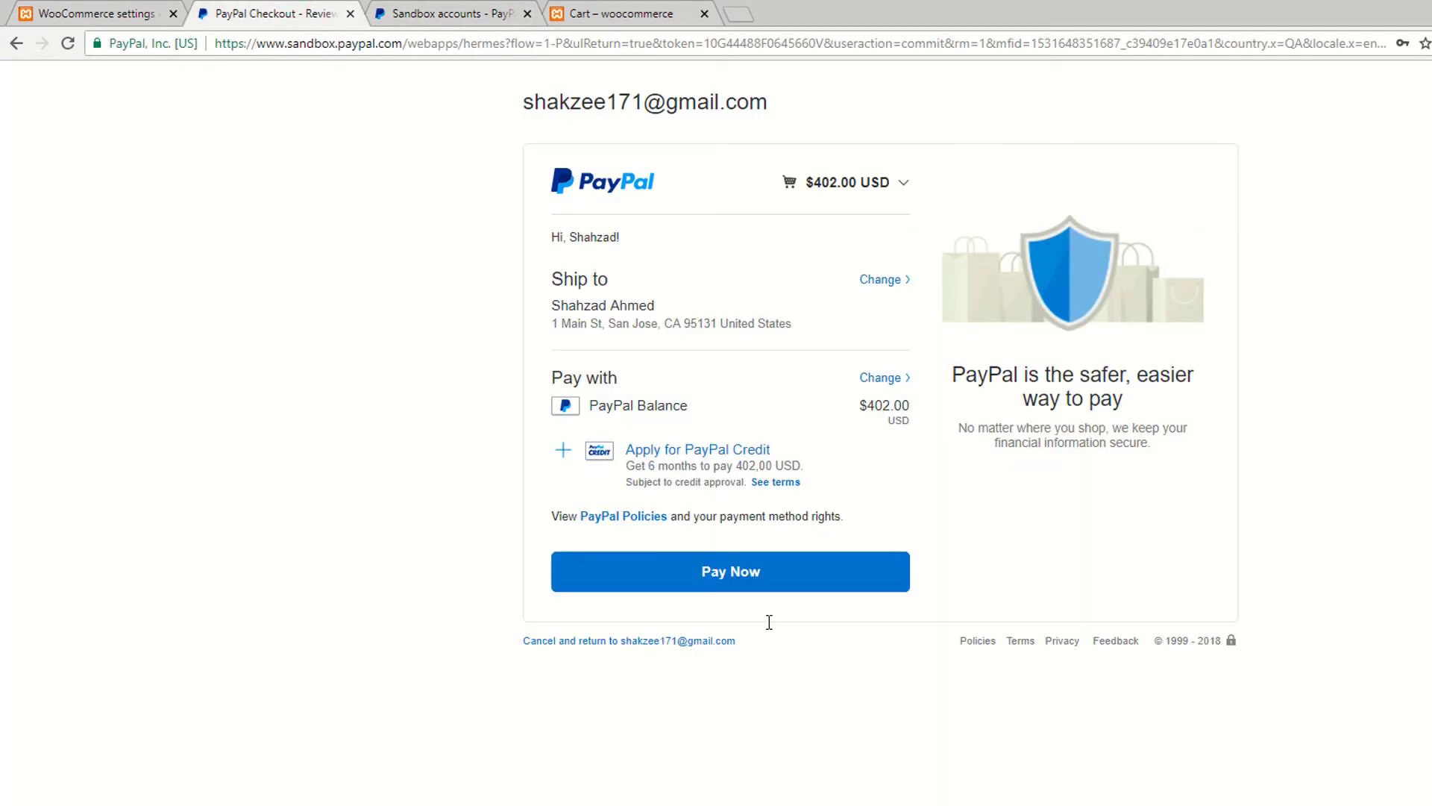
click(729, 576)
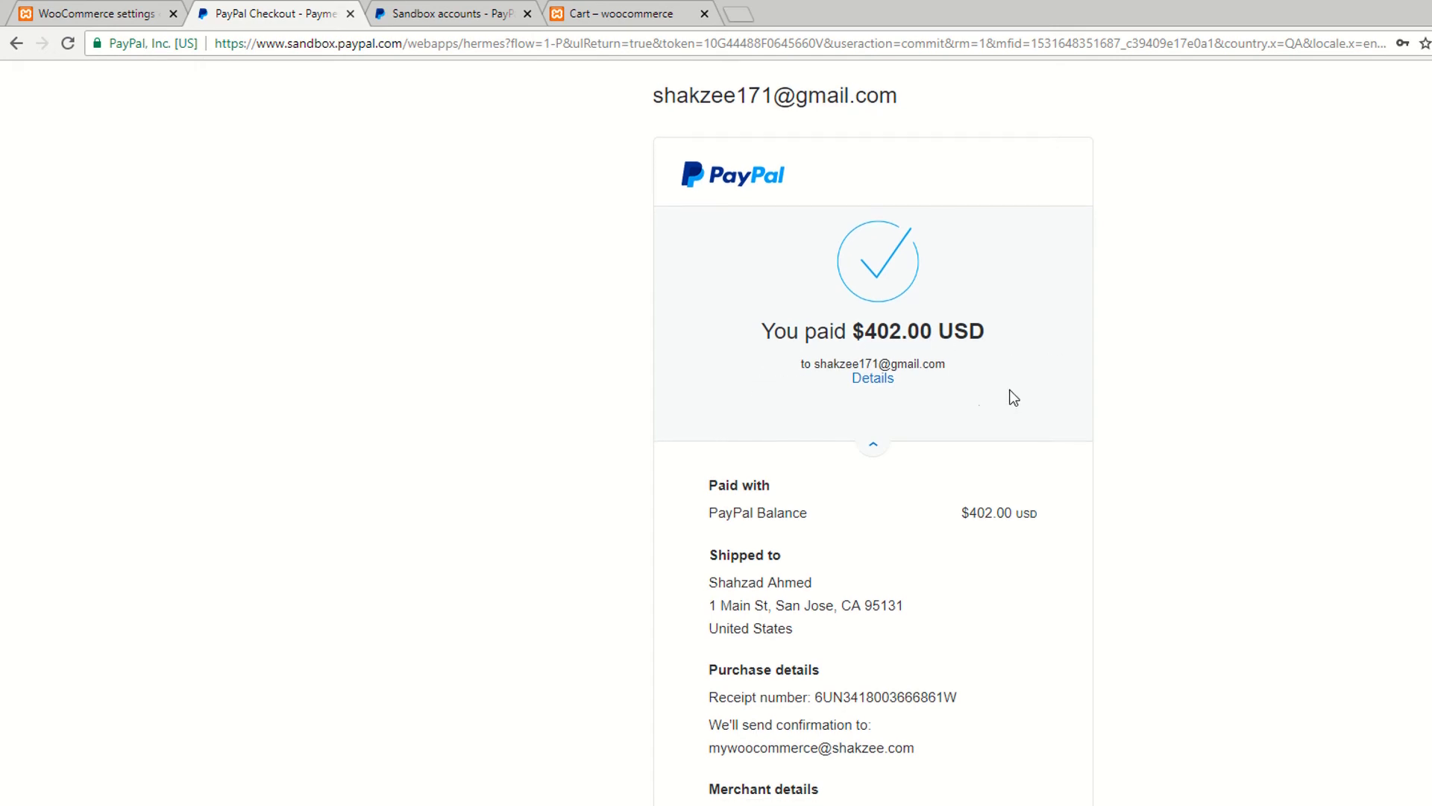
Step: Expand and collapse the receipt's itemised order details, highlighting the payee's email address
drag(944, 367, 813, 361)
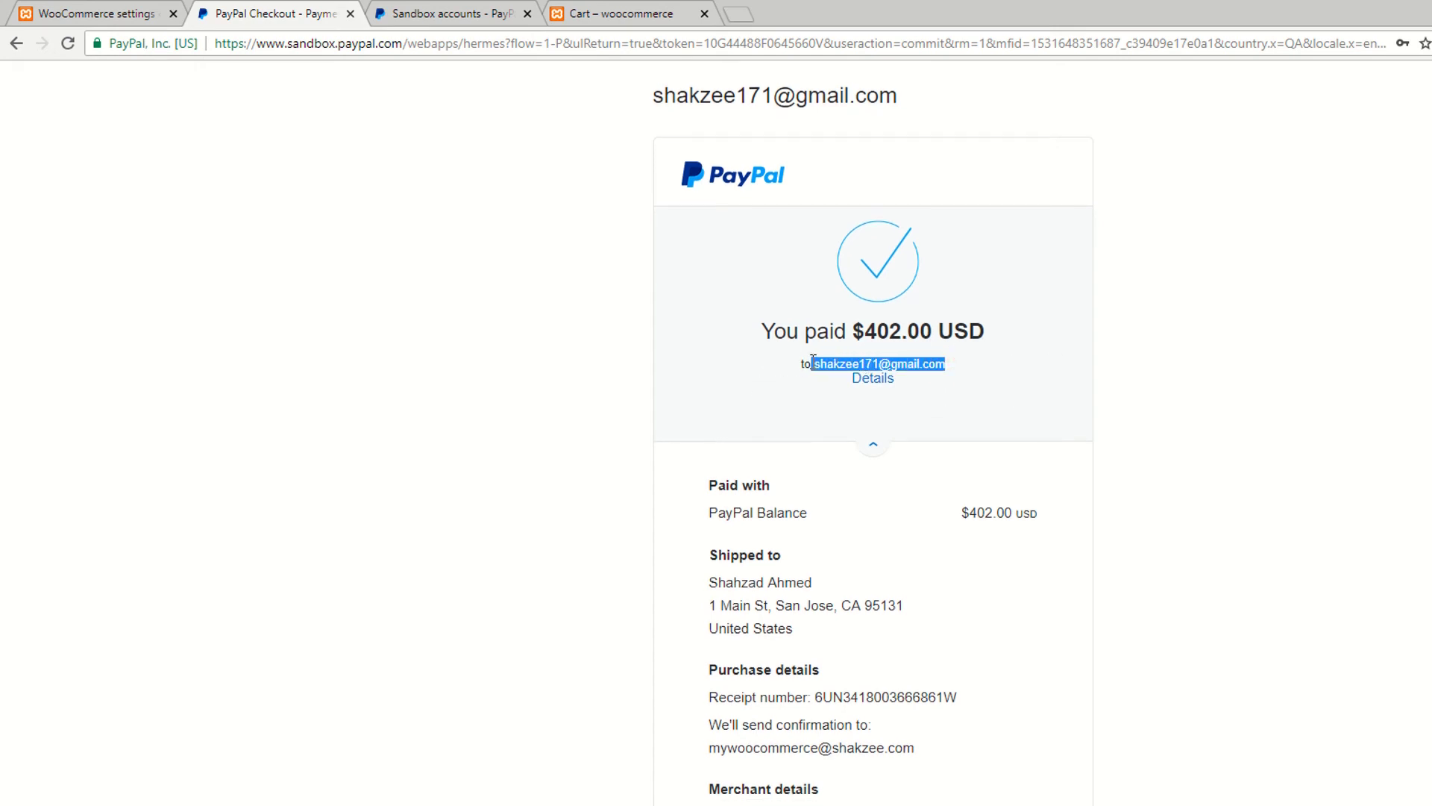
click(872, 377)
drag(944, 365, 814, 365)
click(1085, 370)
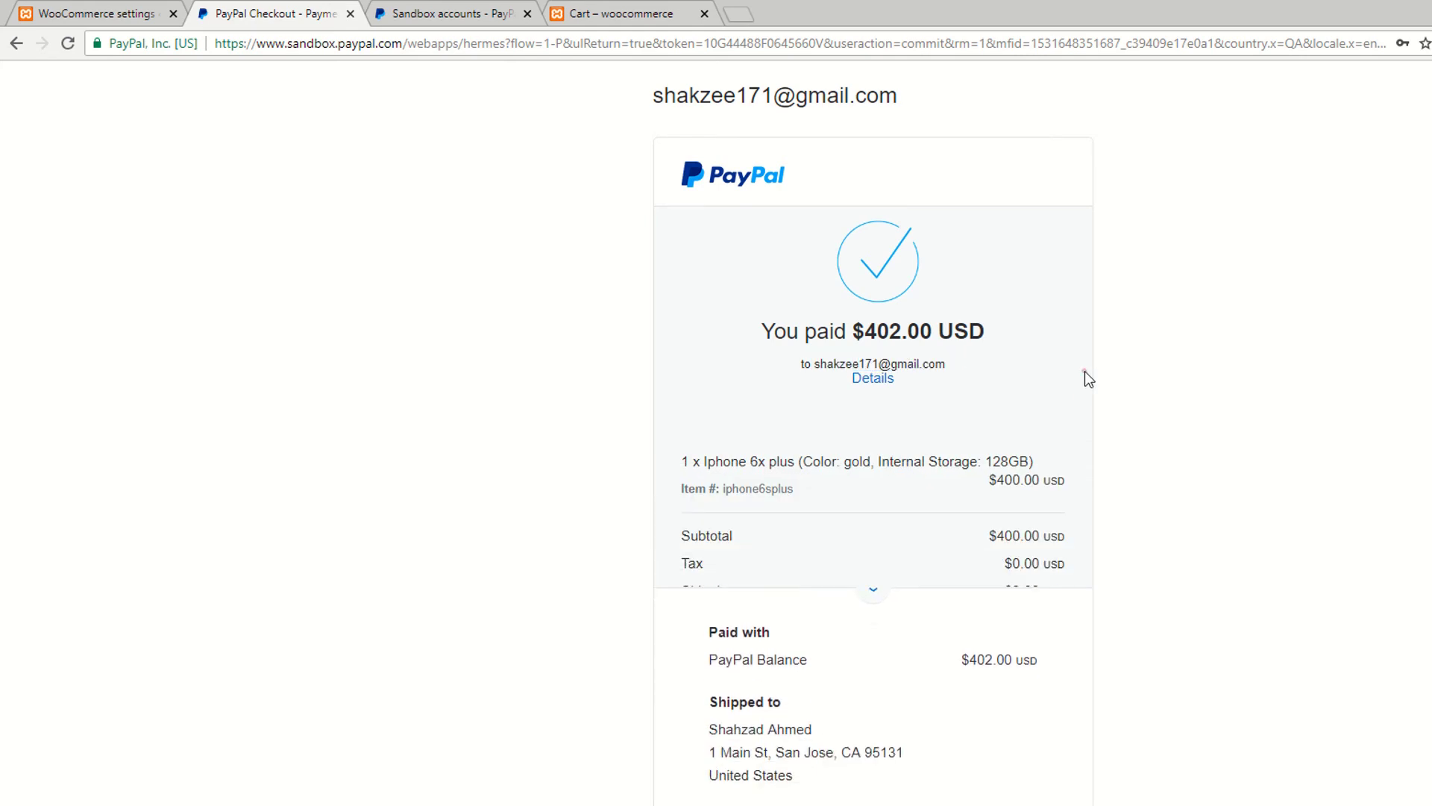
scroll(1084, 370, down, 1)
drag(946, 271, 818, 269)
click(1258, 340)
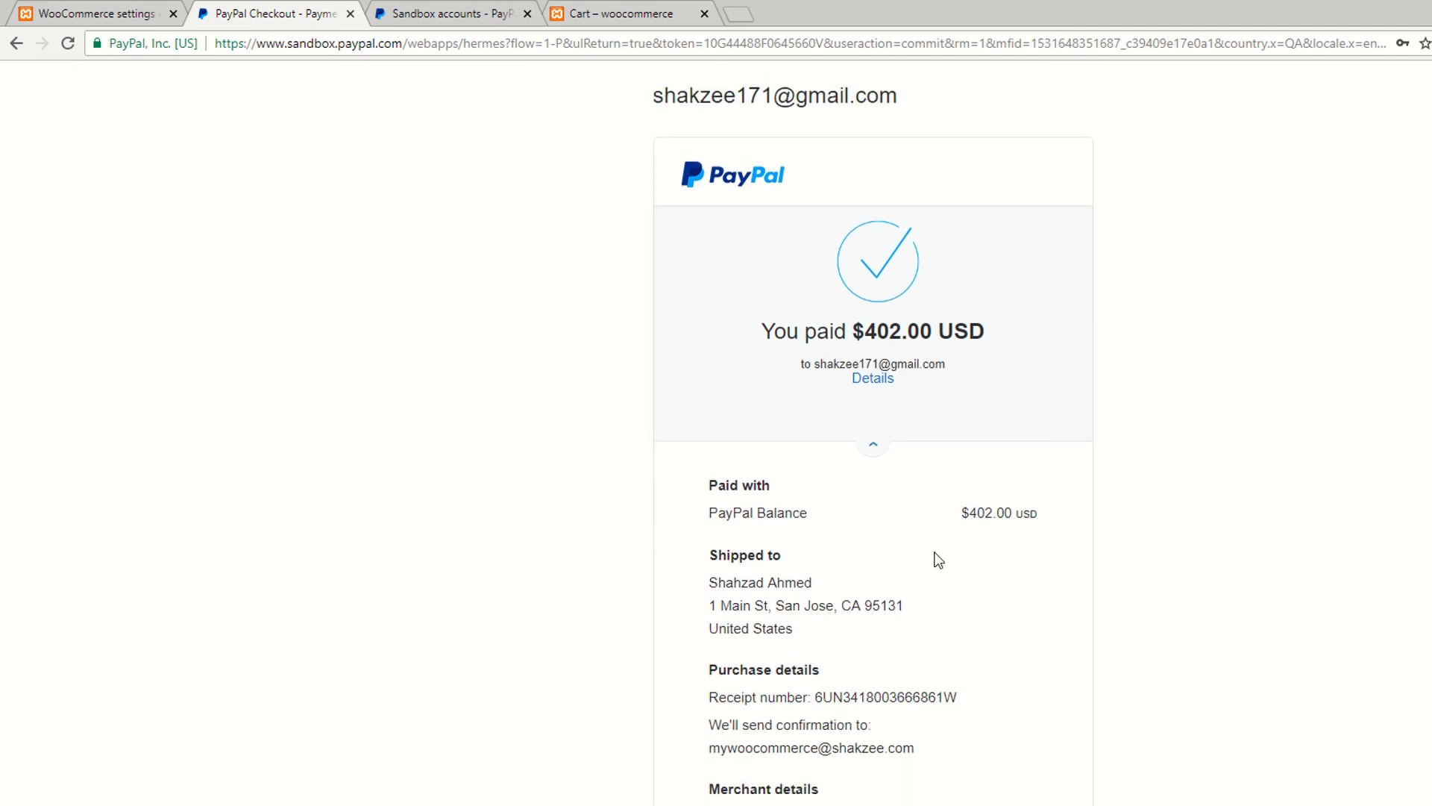
Step: Highlight the receipt number, the buyer's confirmation email and the merchant's email address on the receipt
drag(709, 697, 823, 697)
click(712, 699)
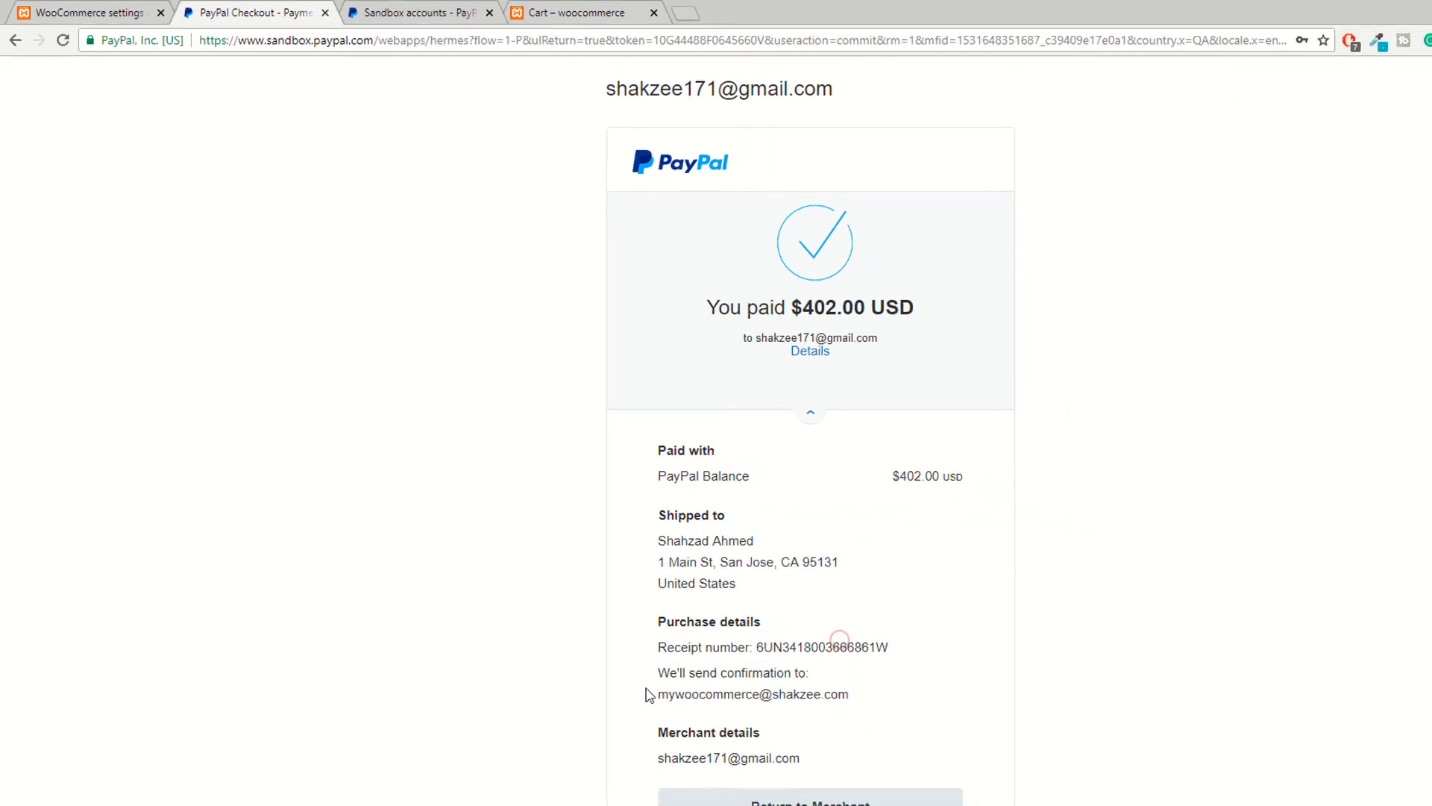
drag(716, 594, 746, 608)
click(647, 620)
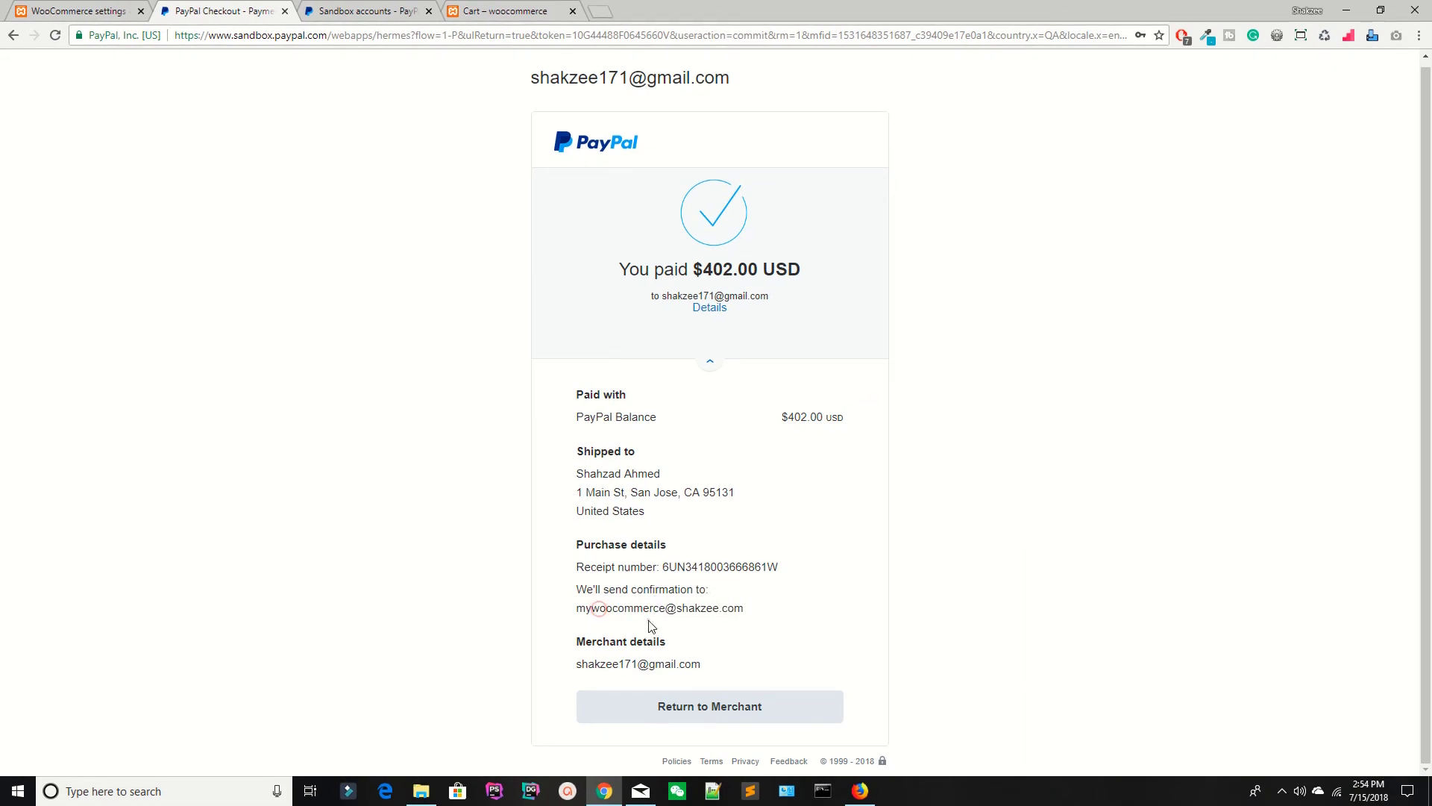
drag(593, 662, 748, 652)
click(749, 649)
drag(576, 666, 754, 670)
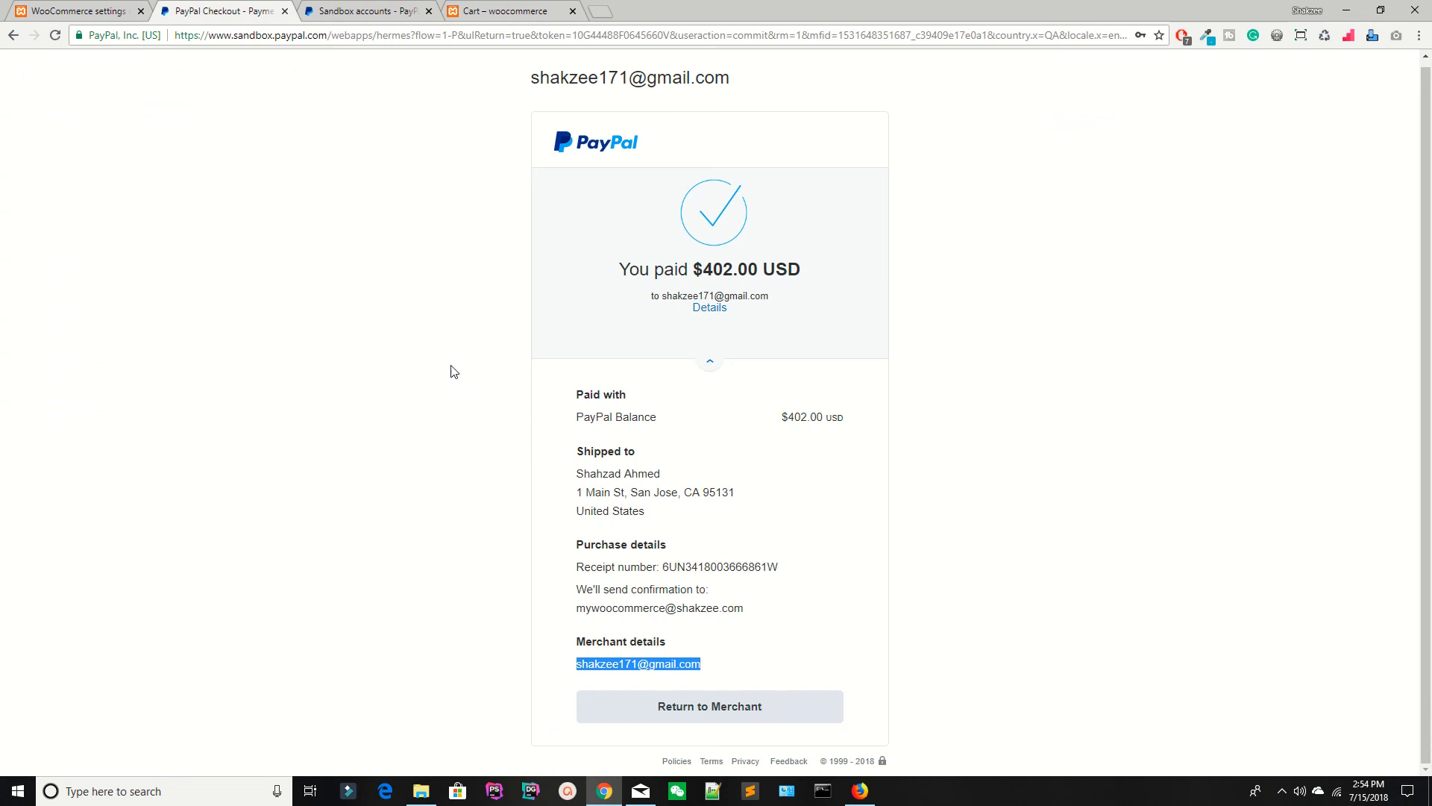
Step: Go back to the PayPal Developer Sandbox Accounts list
click(367, 9)
click(249, 8)
click(415, 6)
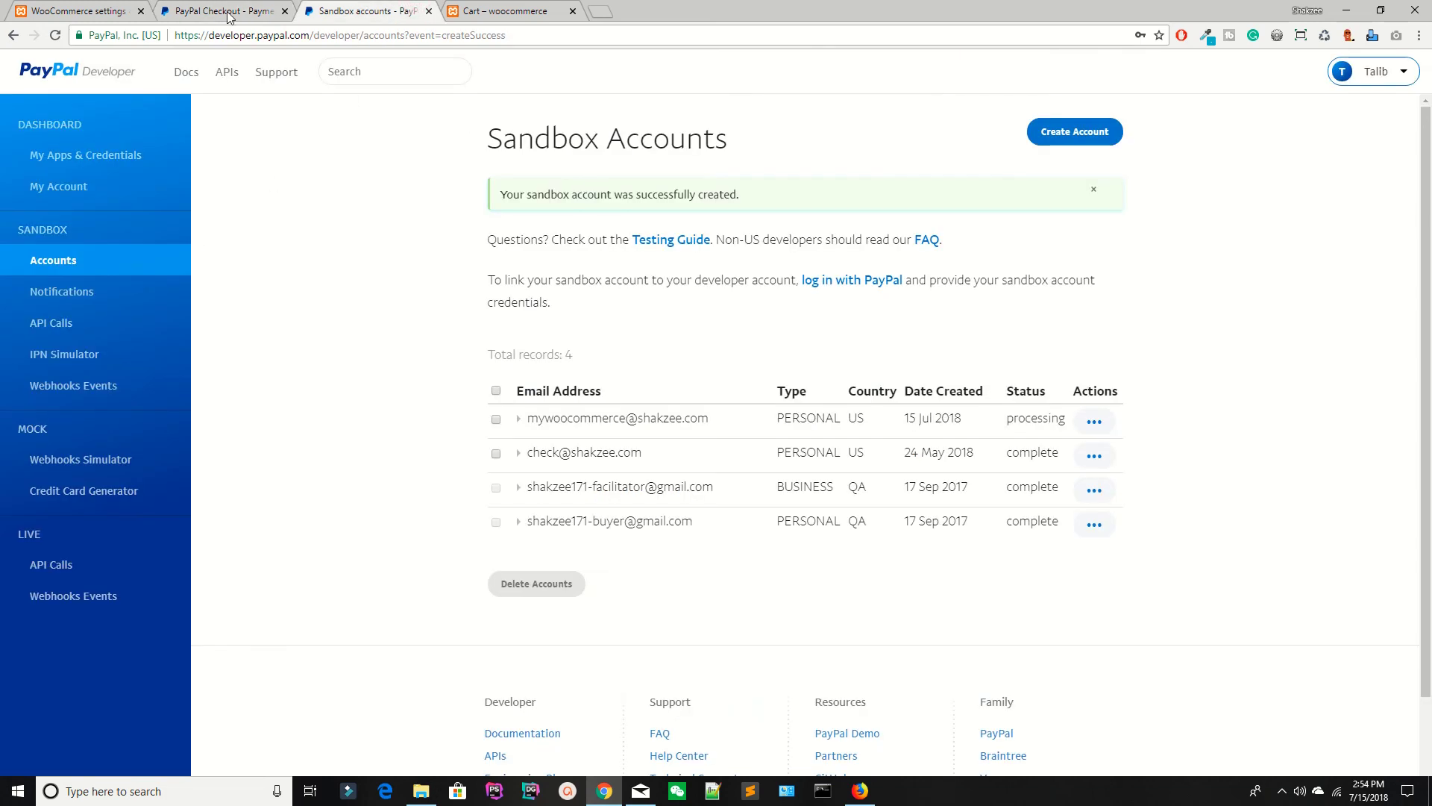